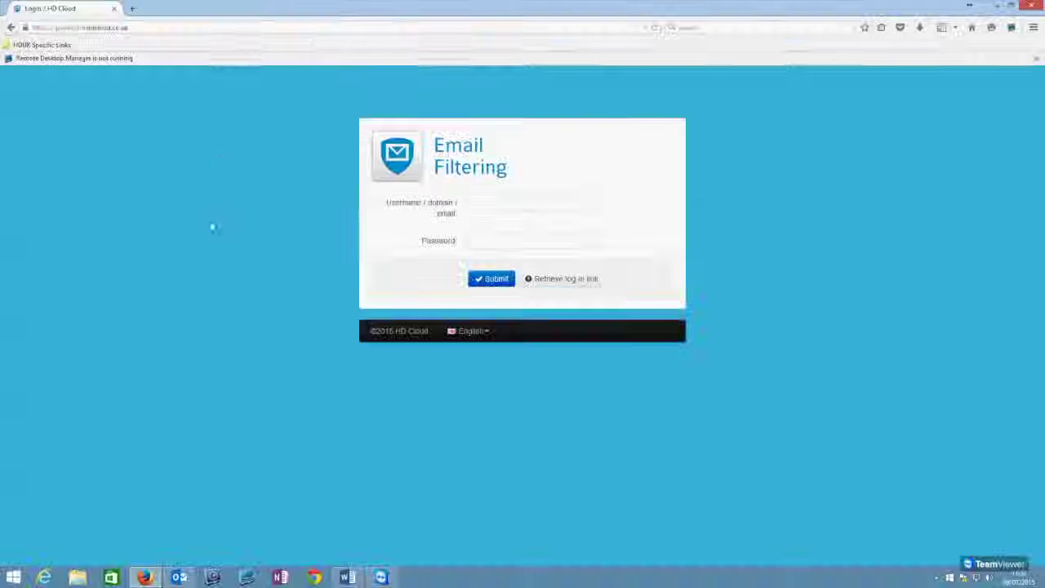
Step: Request a log-in link sent to the account's e-mail address from the Email Filtering login page
{"action": "key", "text": "Return"}
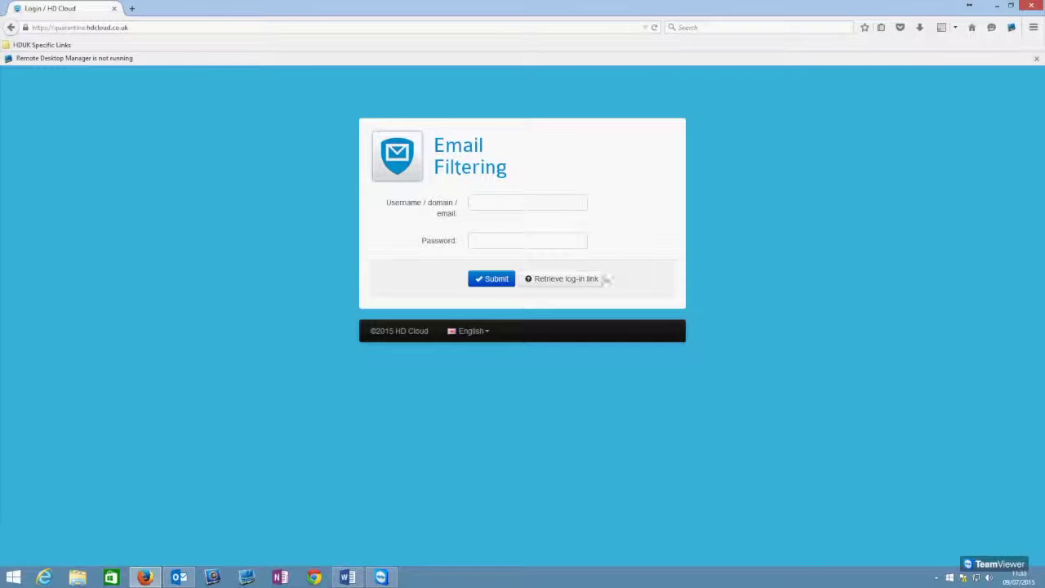
{"action": "left_click", "coordinate": [591, 282]}
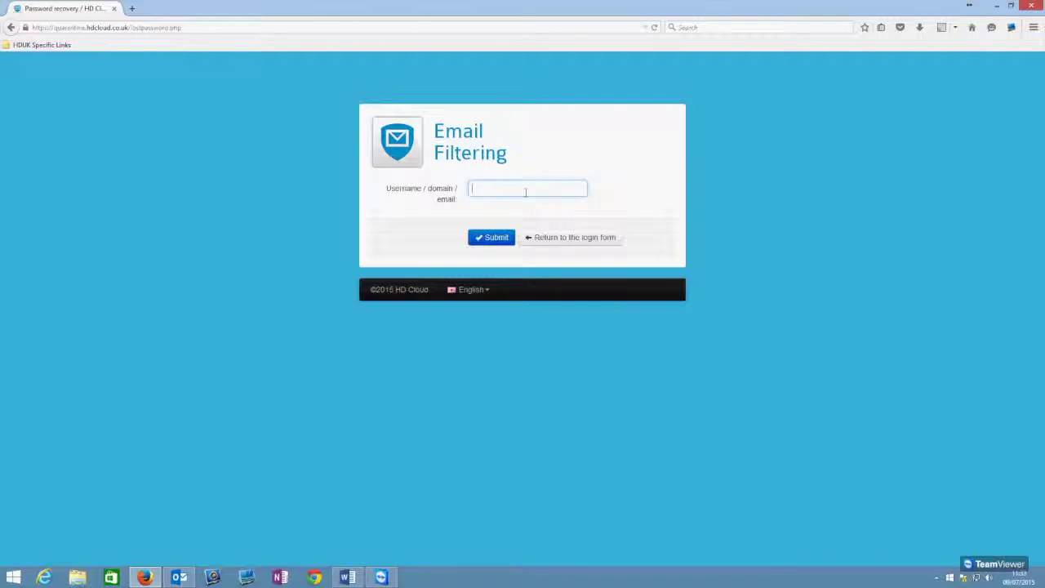
{"action": "type", "text": "adam"}
{"action": "key", "text": "Down"}
{"action": "key", "text": "Down"}
{"action": "key", "text": "Return"}
{"action": "left_click", "coordinate": [493, 238]}
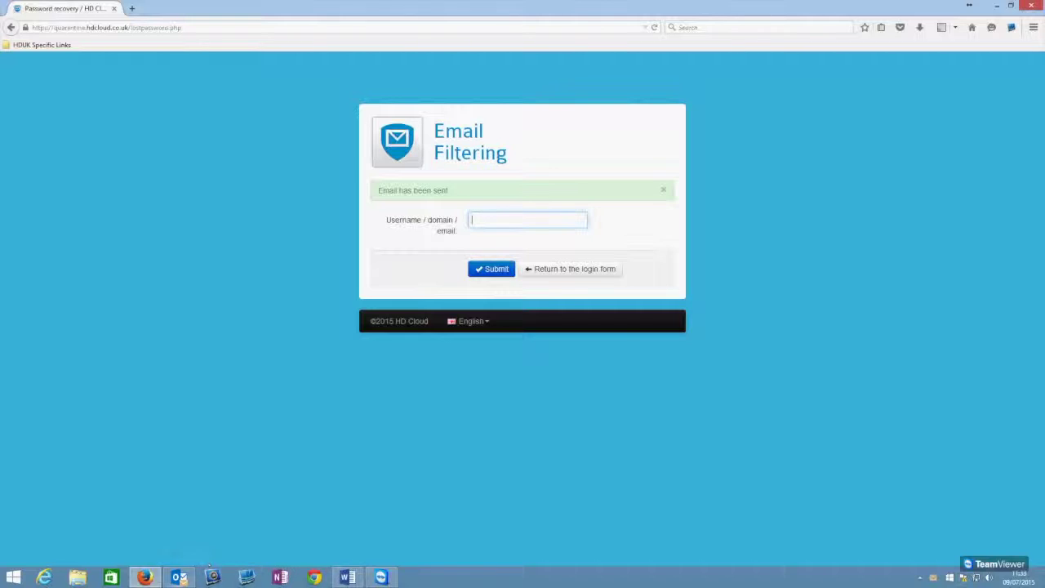
Step: Open the Temporary link message in Outlook and follow its Set password link to the profile page
{"action": "left_click", "coordinate": [179, 577]}
{"action": "left_click", "coordinate": [260, 149]}
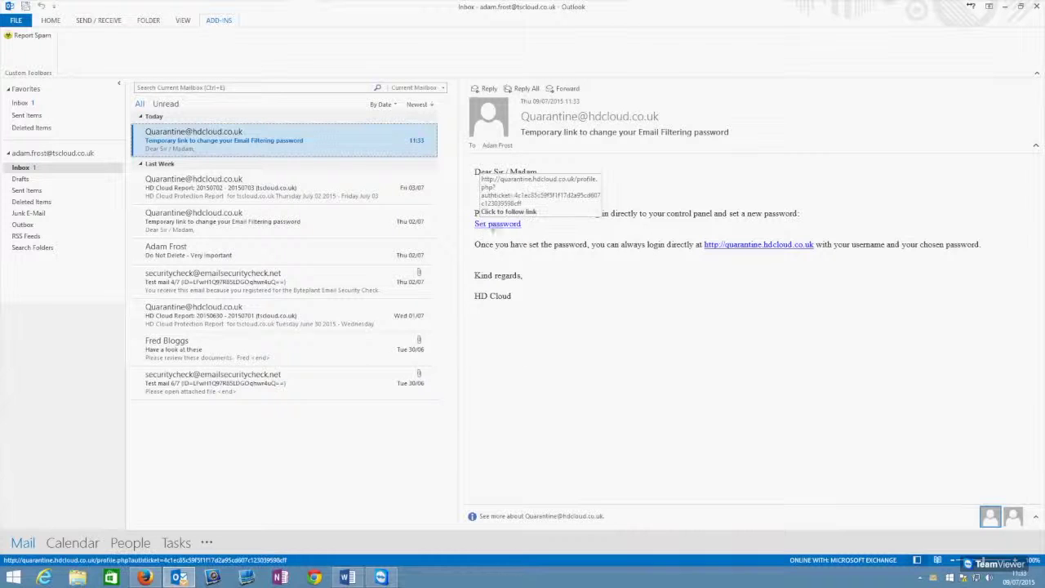
{"action": "left_click", "coordinate": [504, 232]}
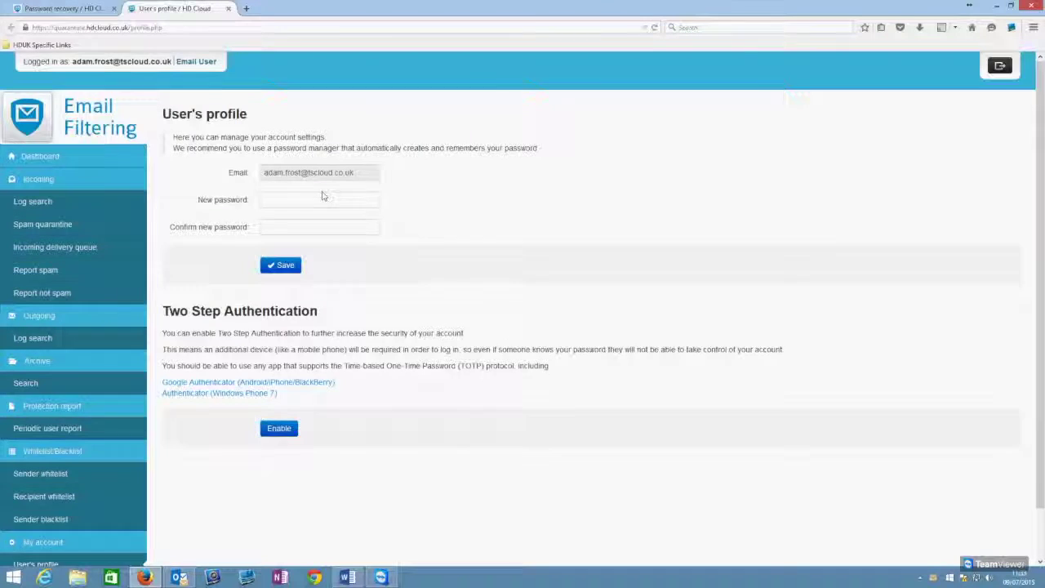
{"action": "left_click", "coordinate": [327, 209]}
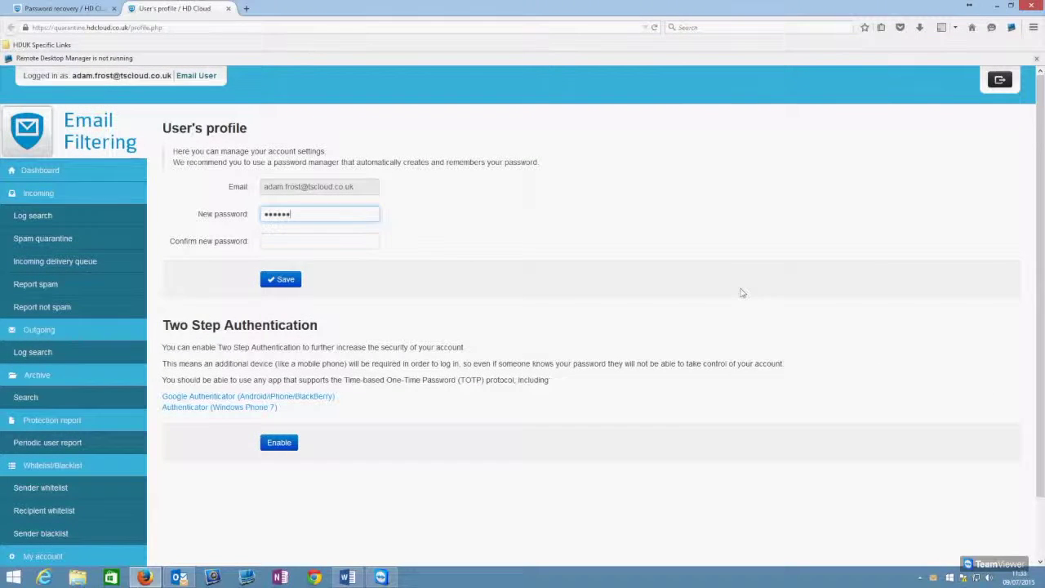
Step: Replace the rejected password with a confirmed one containing an upper-case letter, save it, and request logout
{"action": "type", "text": "•••"}
{"action": "key", "text": "Return"}
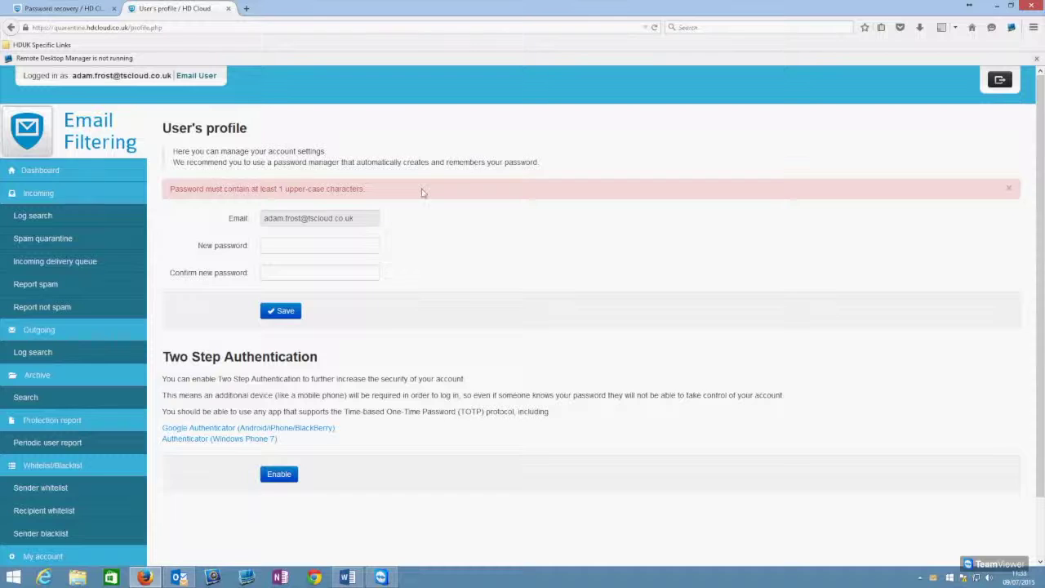
{"action": "left_click", "coordinate": [300, 245]}
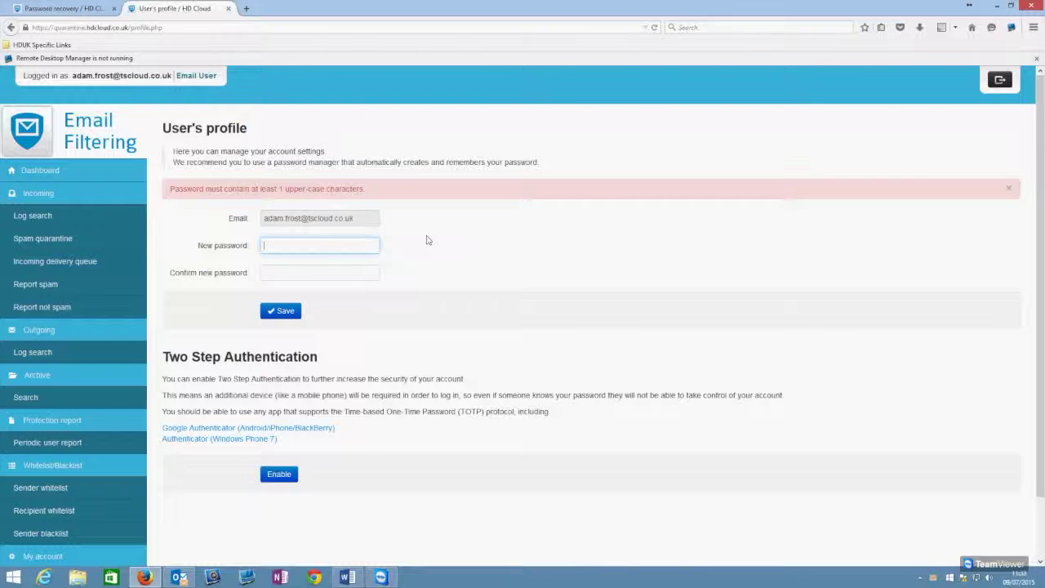
{"action": "type", "text": "••••••••"}
{"action": "key", "text": "Tab"}
{"action": "type", "text": "••••••••"}
{"action": "key", "text": "Return"}
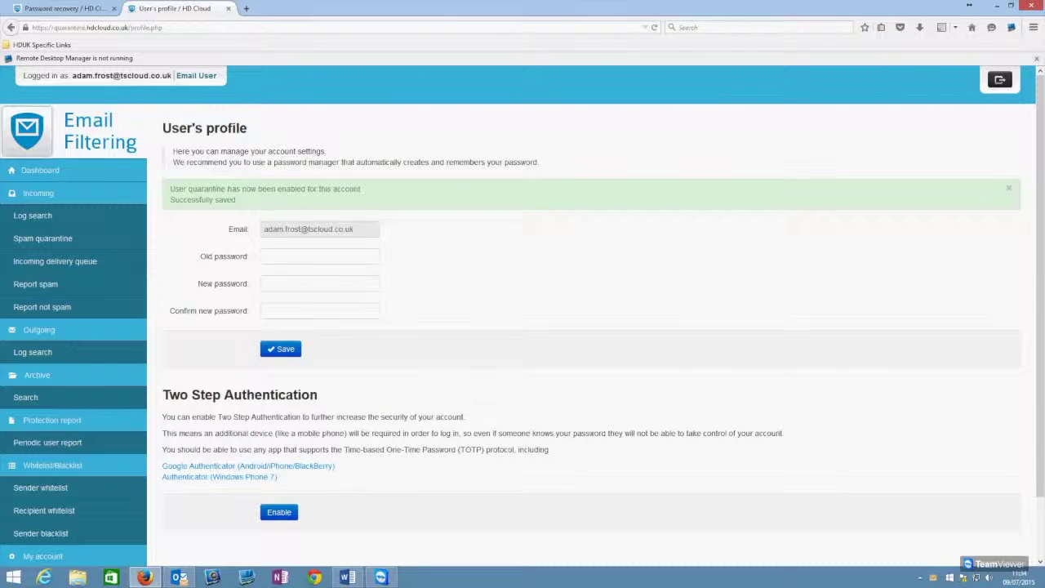
{"action": "left_click", "coordinate": [1009, 83]}
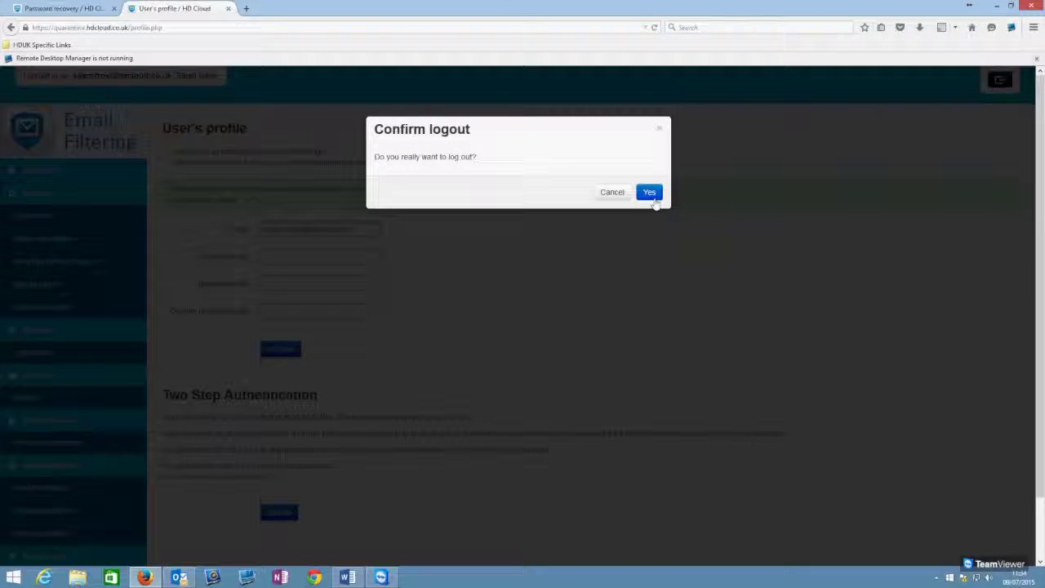
Step: Confirm logout, close the Password recovery tab, and sign back in with the account e-mail and new password
{"action": "left_click", "coordinate": [651, 194]}
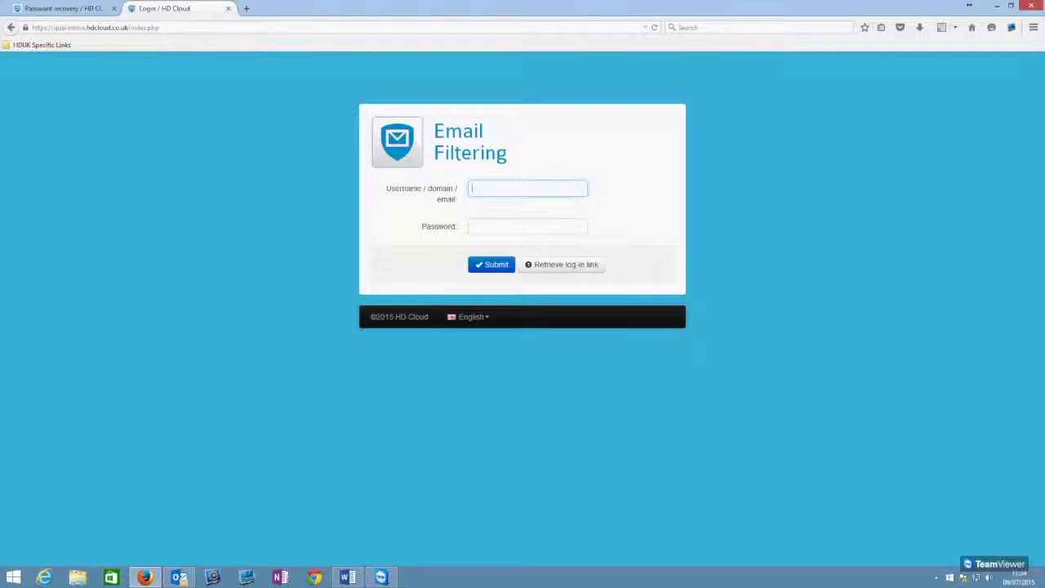
{"action": "left_click", "coordinate": [113, 8]}
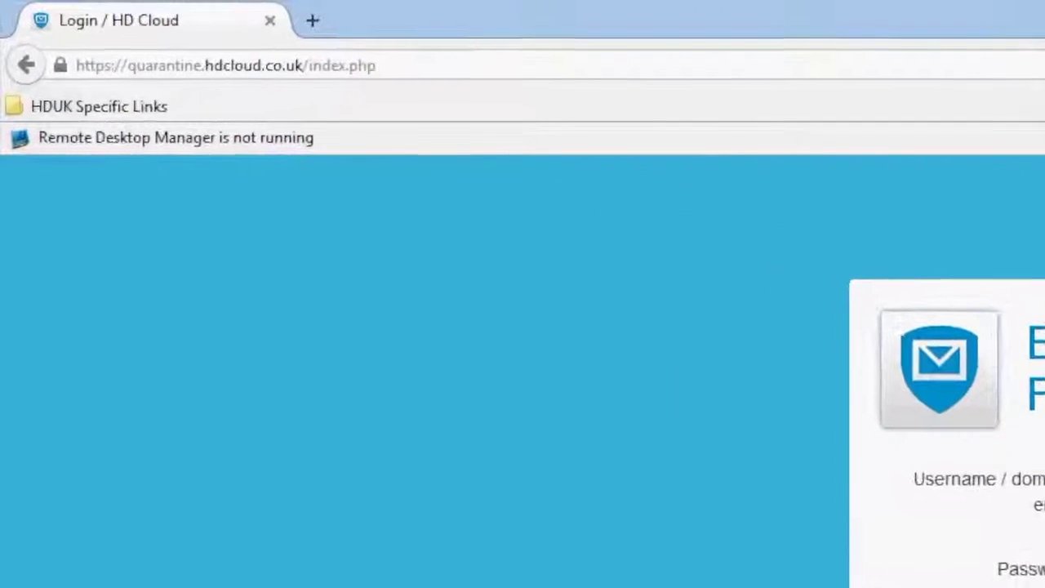
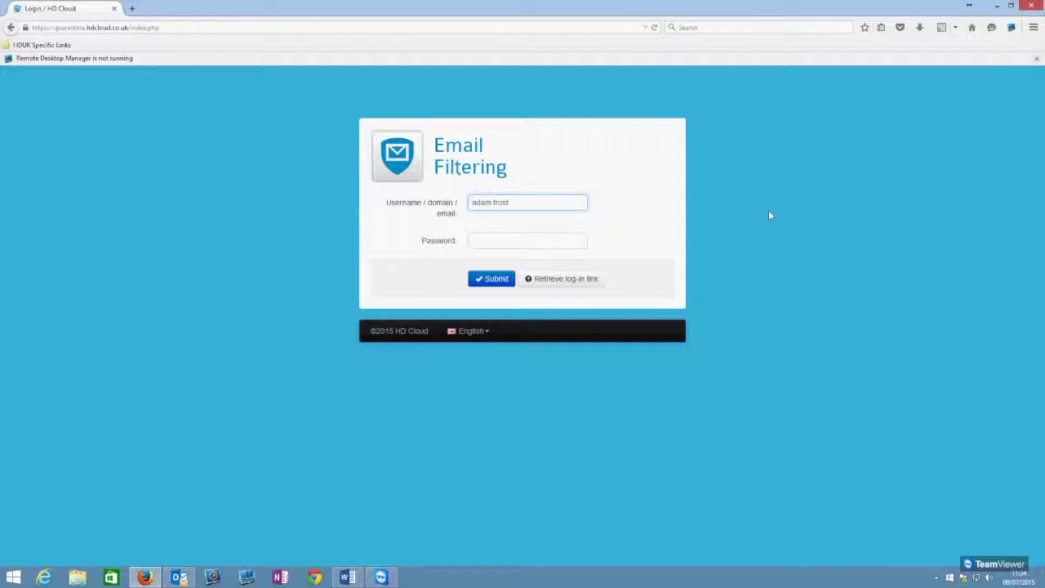
{"action": "key", "text": "Tab"}
{"action": "type", "text": "p"}
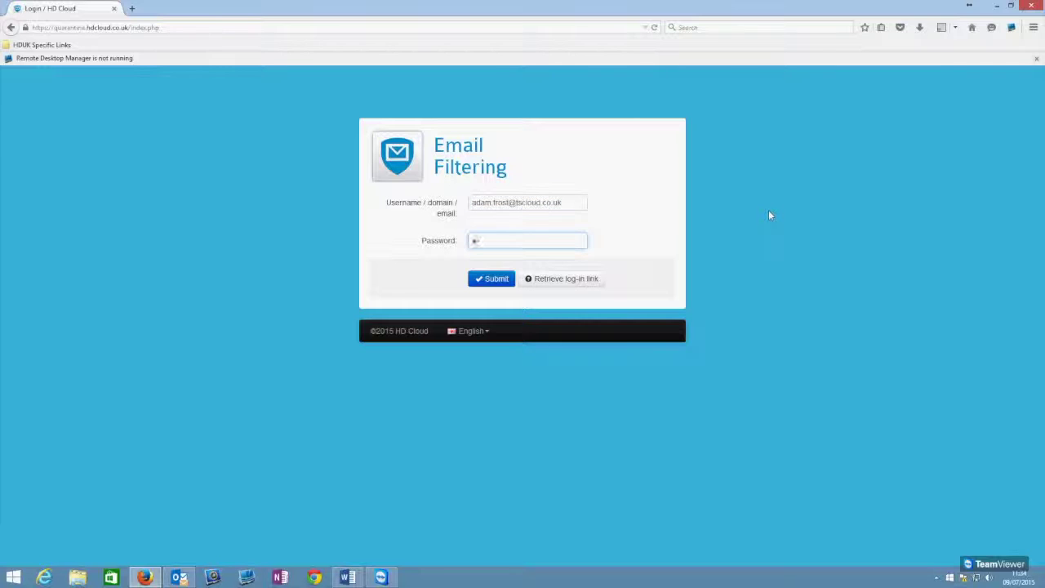
{"action": "type", "text": "****"}
{"action": "key", "text": "Return"}
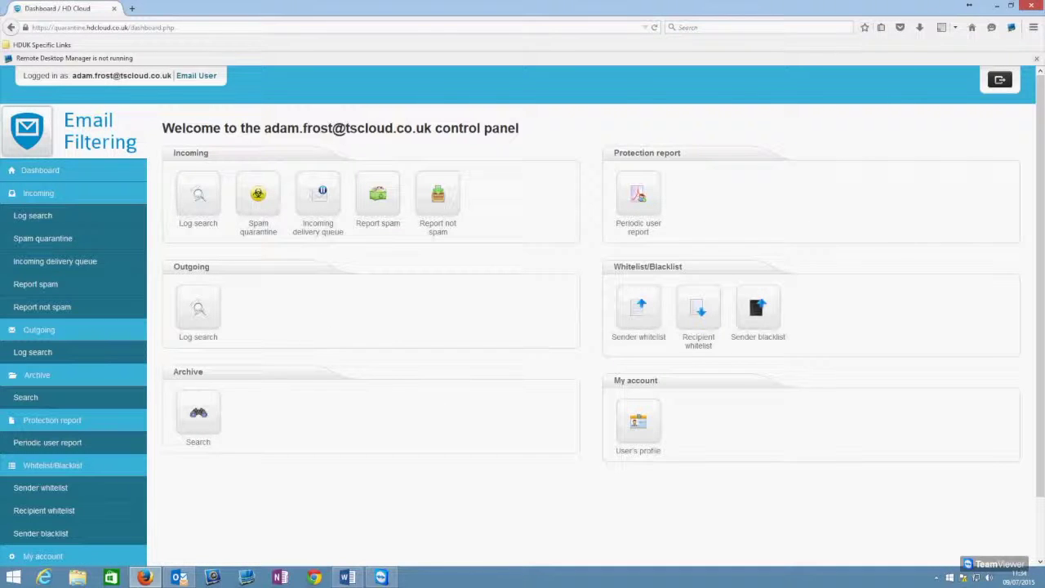
Step: Open Spam quarantine under Incoming and tick the first of the ten blocked test mails
{"action": "scroll", "coordinate": [61, 178], "scroll_direction": "down", "scroll_amount": 2}
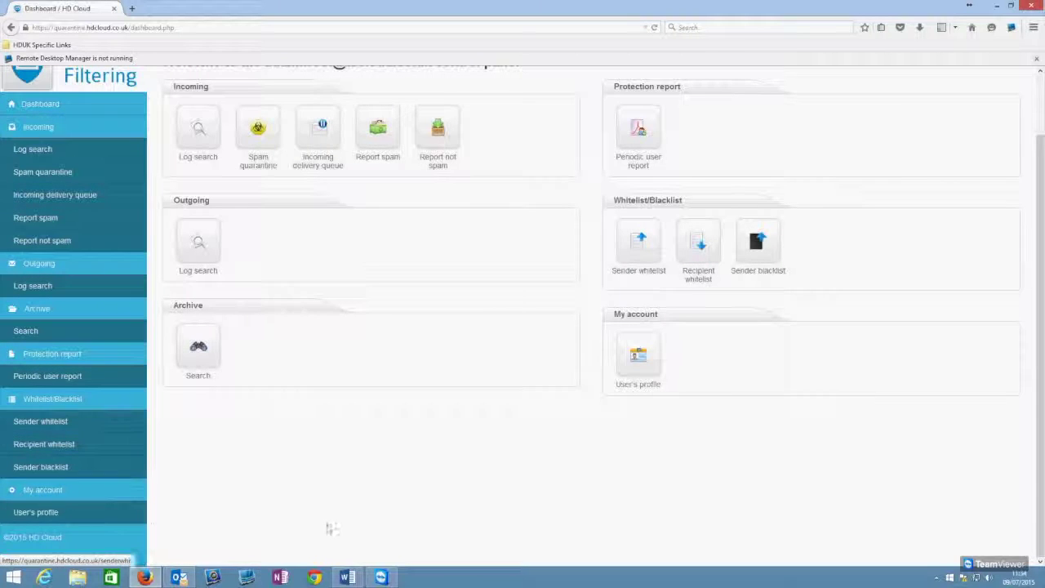
{"action": "scroll", "coordinate": [326, 520], "scroll_direction": "up", "scroll_amount": 2}
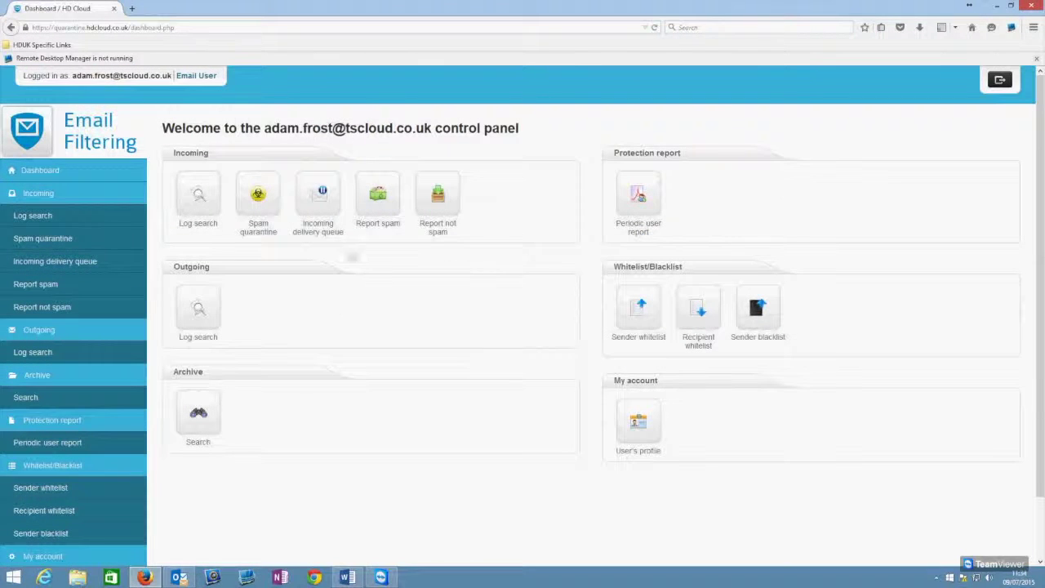
{"action": "left_click", "coordinate": [270, 200]}
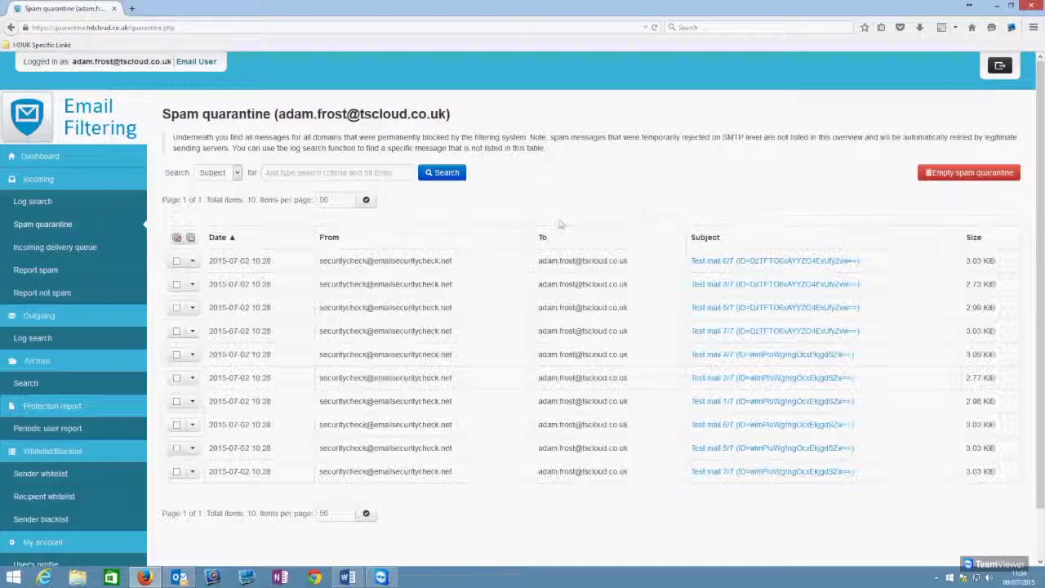
{"action": "scroll", "coordinate": [574, 208], "scroll_direction": "down", "scroll_amount": 1}
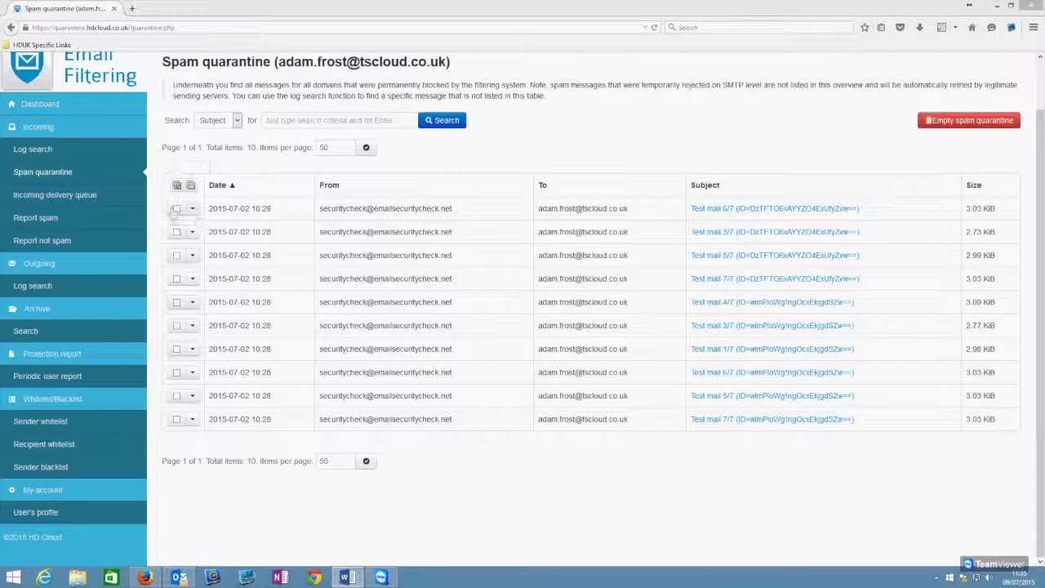
{"action": "left_click", "coordinate": [176, 209]}
Step: Keep only the first message ticked, dismiss its release options, and preview Test mail 6/7
{"action": "left_click", "coordinate": [176, 255]}
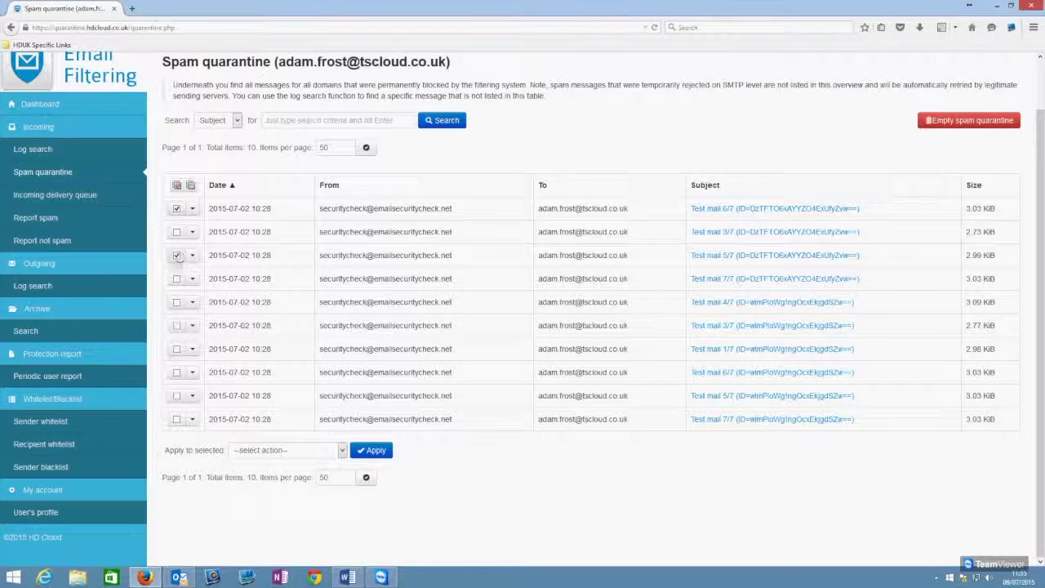
{"action": "left_click", "coordinate": [176, 302]}
{"action": "left_click", "coordinate": [176, 256]}
{"action": "left_click", "coordinate": [193, 209]}
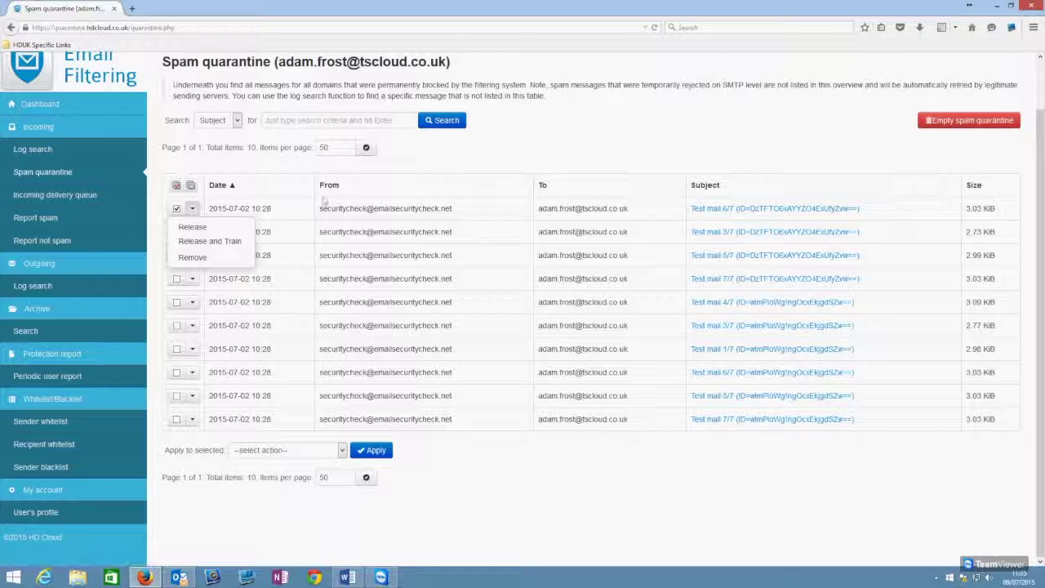
{"action": "left_click", "coordinate": [621, 144]}
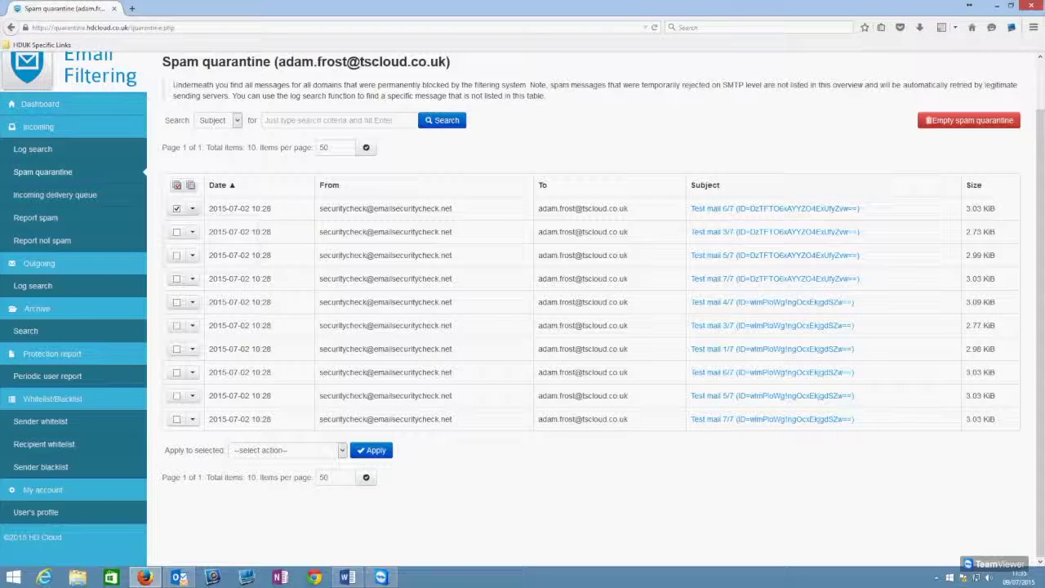
{"action": "left_click", "coordinate": [783, 210]}
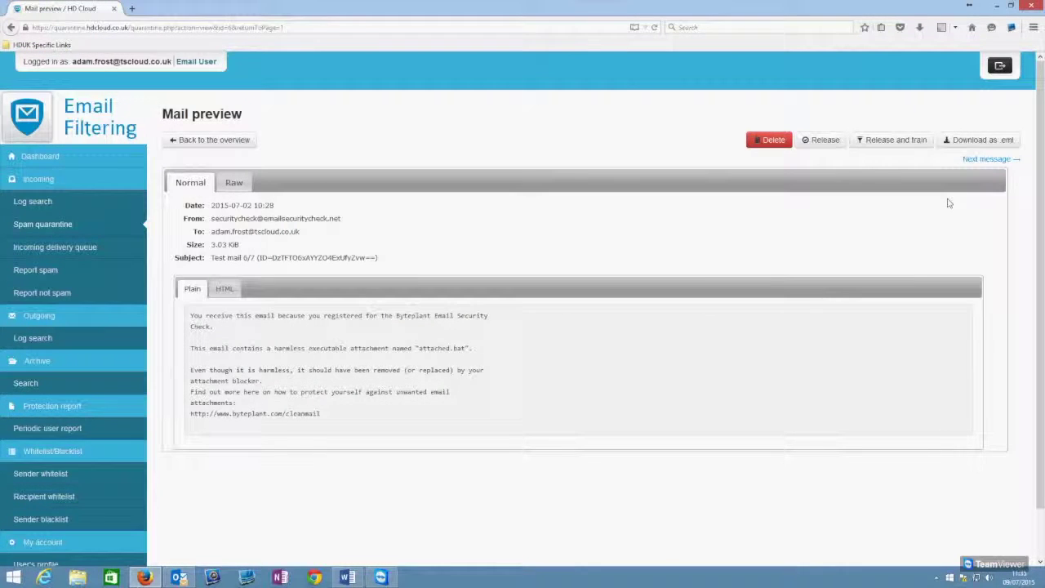
Step: Compare Test mail 6/7's HTML and Plain bodies, select the body text, then view the Raw headers
{"action": "scroll", "coordinate": [947, 201], "scroll_direction": "down", "scroll_amount": 1}
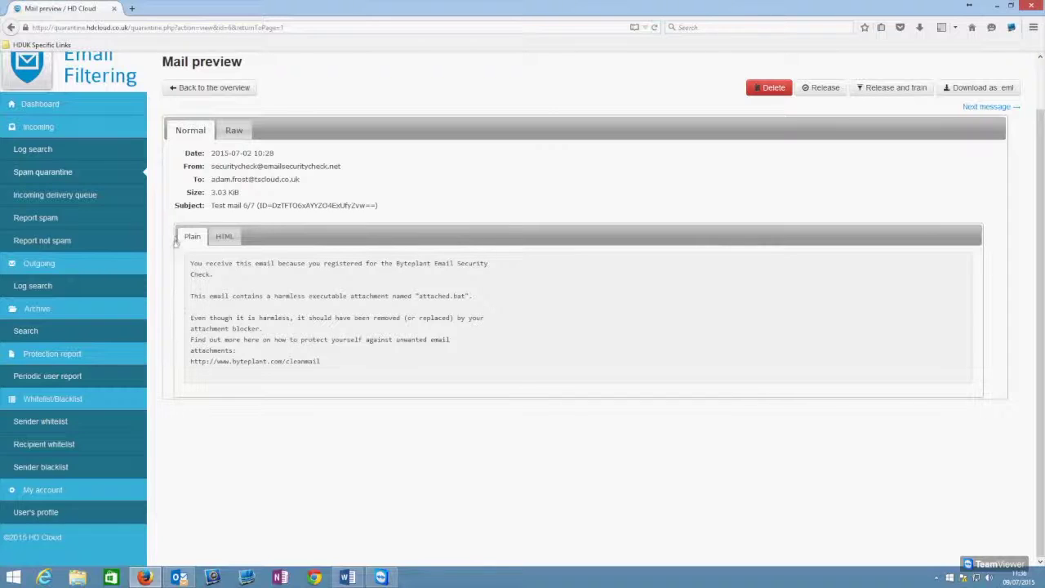
{"action": "left_click", "coordinate": [188, 236]}
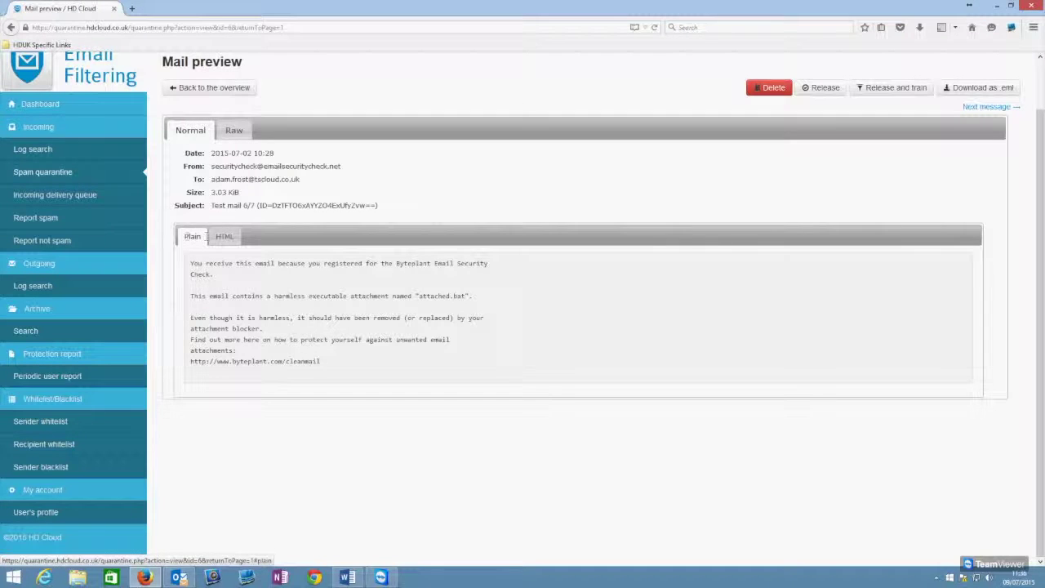
{"action": "left_click", "coordinate": [227, 237]}
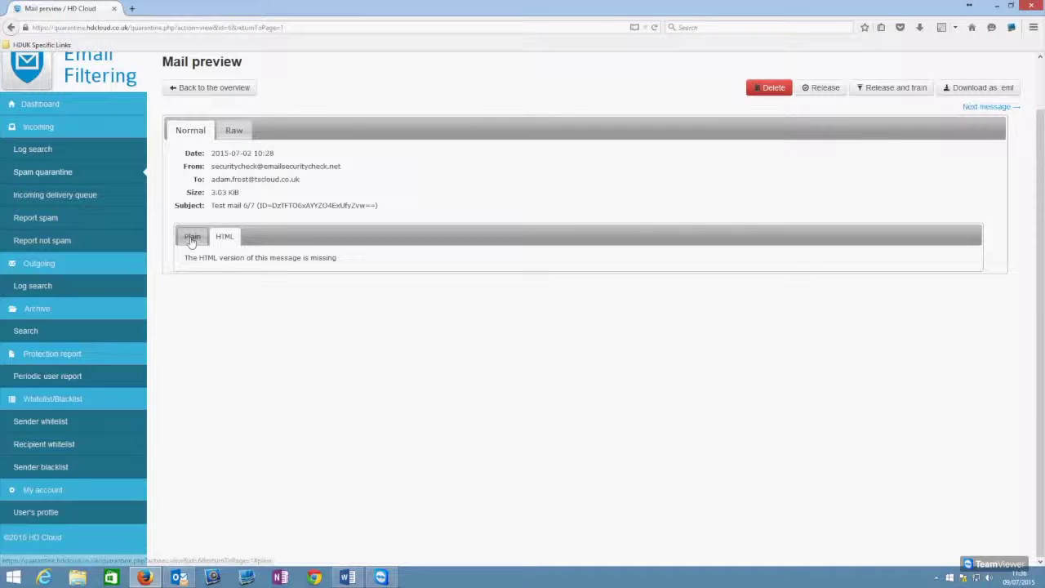
{"action": "left_click", "coordinate": [190, 236]}
{"action": "left_click_drag", "start_coordinate": [346, 359], "coordinate": [221, 299]}
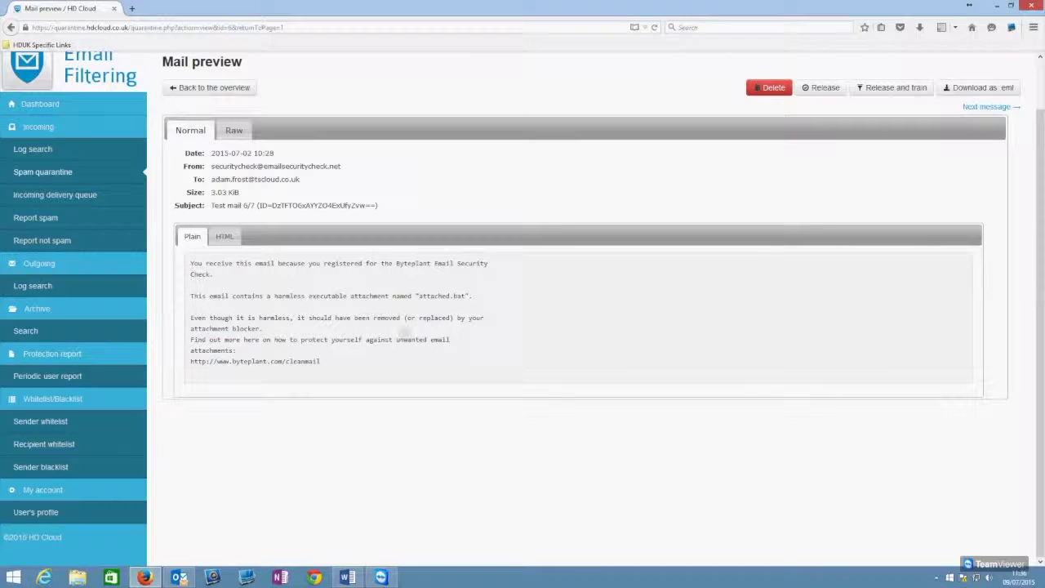
{"action": "left_click", "coordinate": [234, 132]}
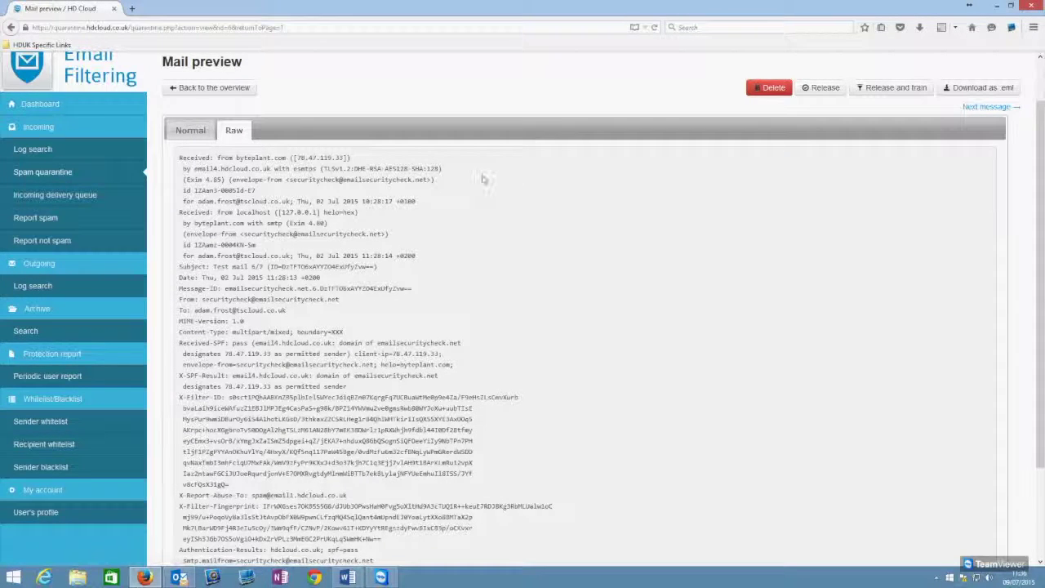
Step: Return to the Normal view and release Test mail 6/7, confirming with Apply
{"action": "scroll", "coordinate": [483, 179], "scroll_direction": "down", "scroll_amount": 3}
{"action": "scroll", "coordinate": [469, 447], "scroll_direction": "up", "scroll_amount": 5}
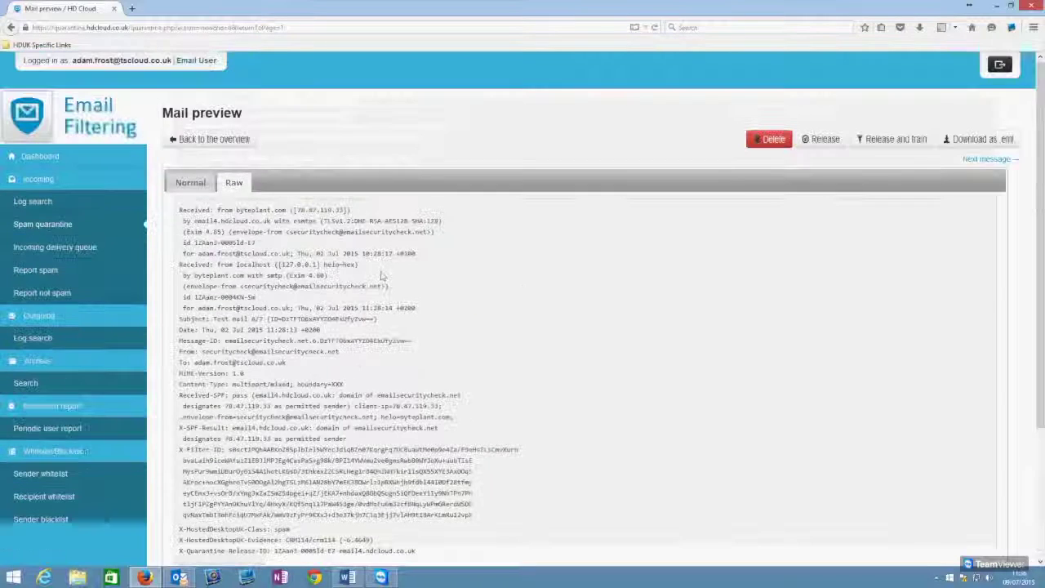
{"action": "left_click", "coordinate": [196, 185]}
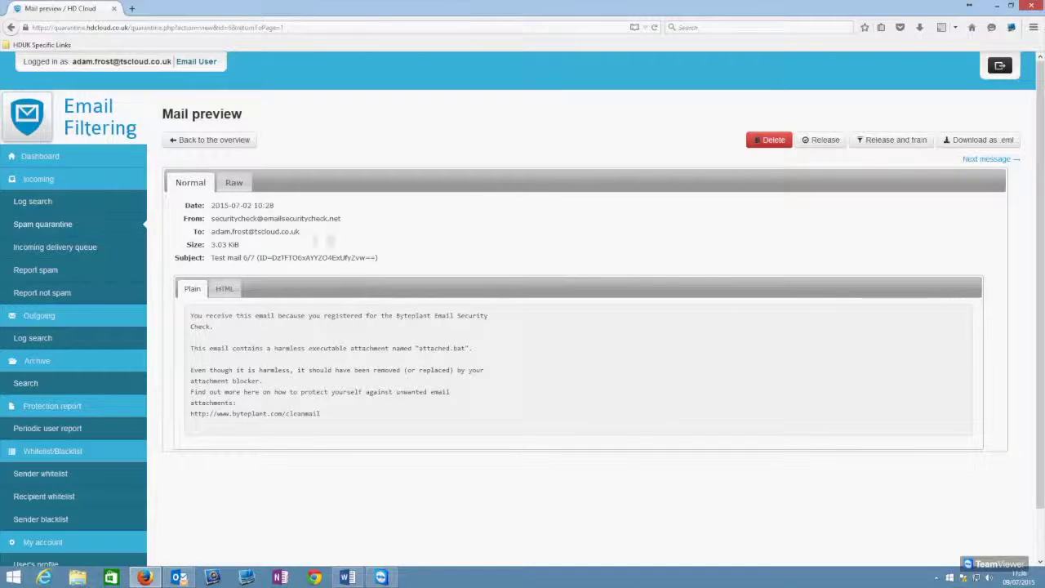
{"action": "left_click", "coordinate": [819, 144]}
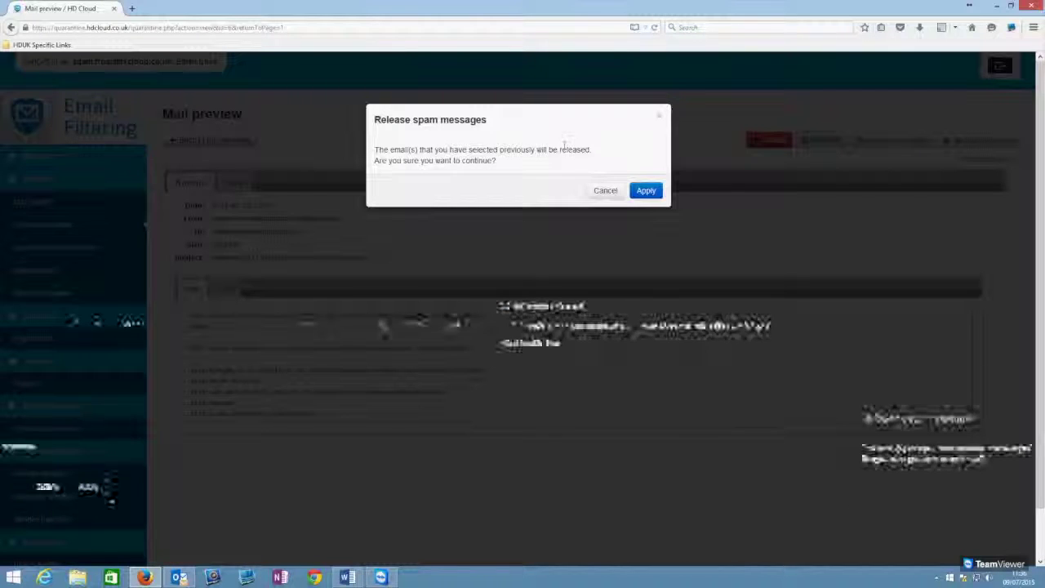
{"action": "left_click", "coordinate": [645, 197]}
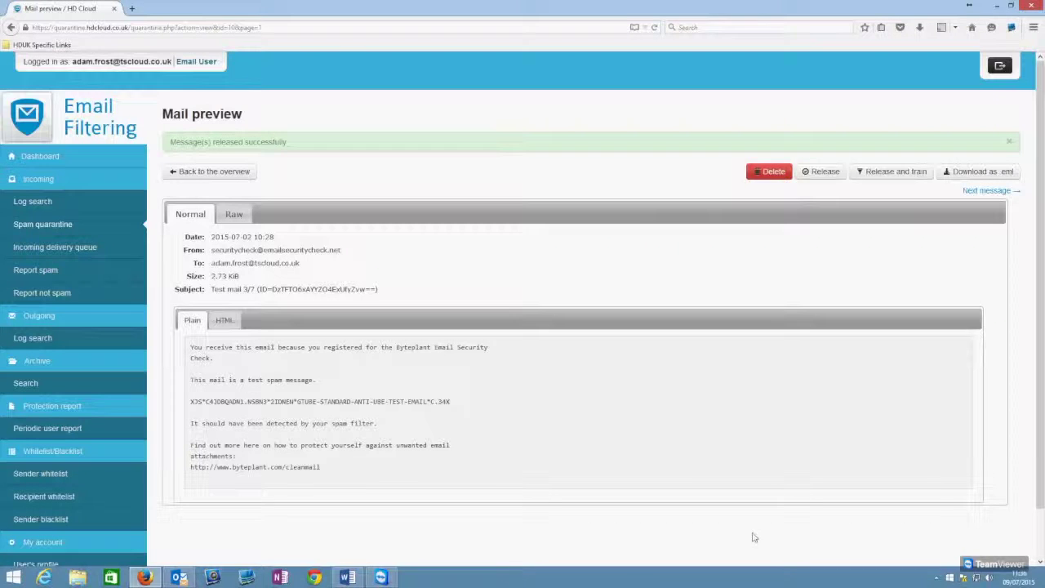
{"action": "left_click", "coordinate": [178, 577]}
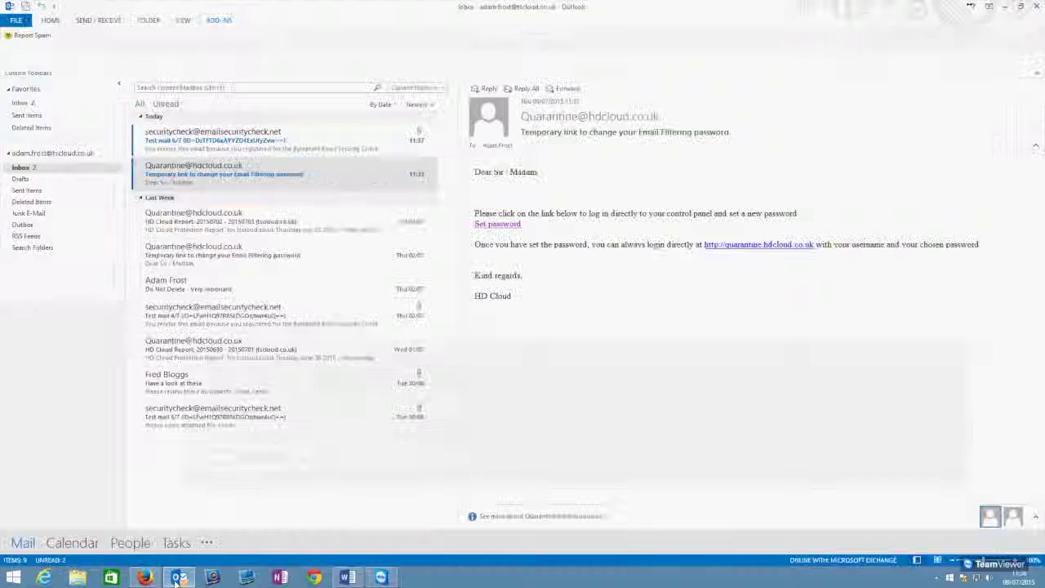
Step: Report Test mail 6/7 via ADD-INS > Report Spam and verify it moved to Deleted Items
{"action": "left_click", "coordinate": [320, 137]}
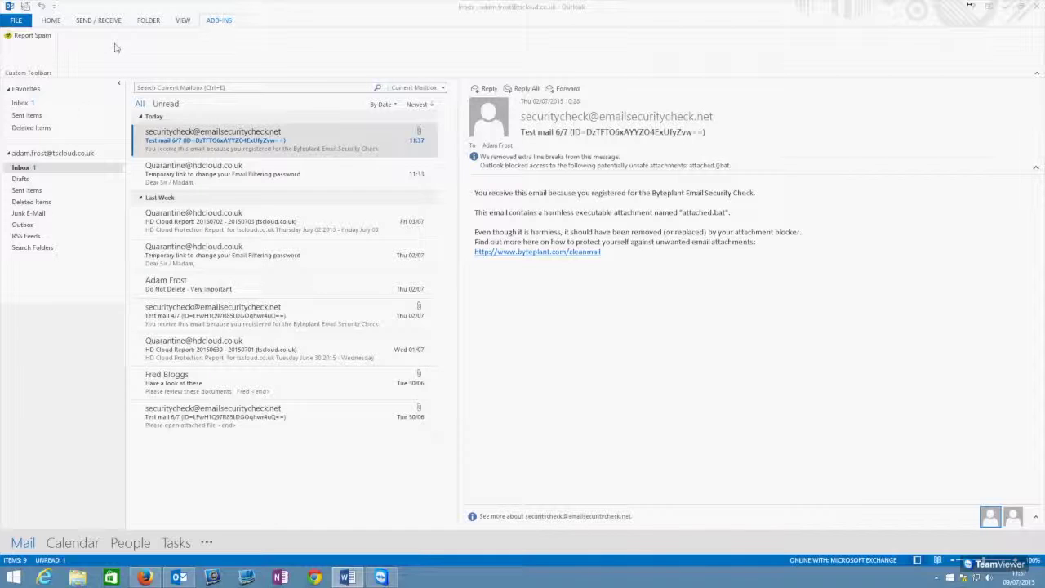
{"action": "left_click", "coordinate": [55, 26]}
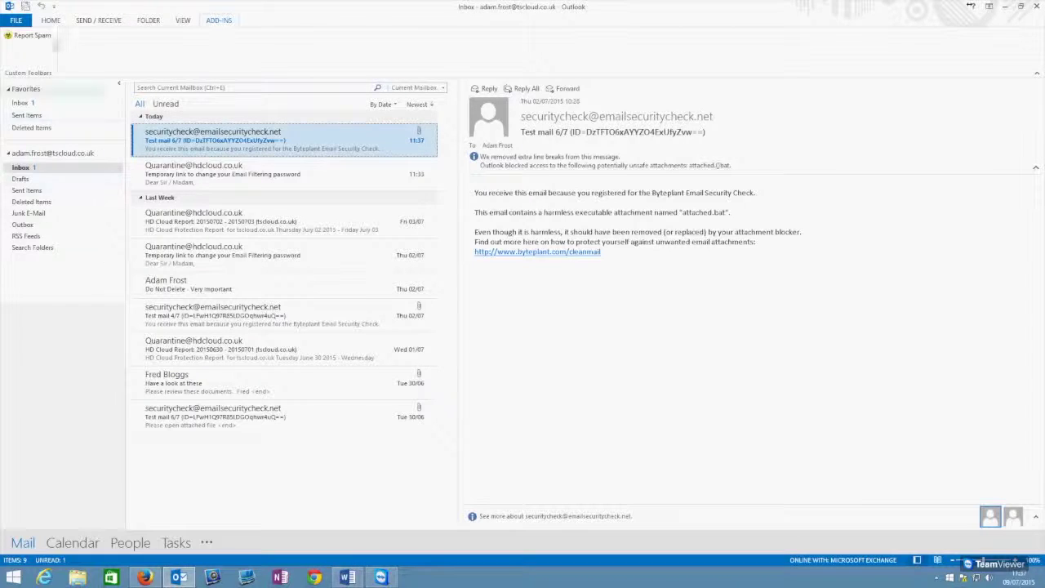
{"action": "left_click", "coordinate": [50, 20]}
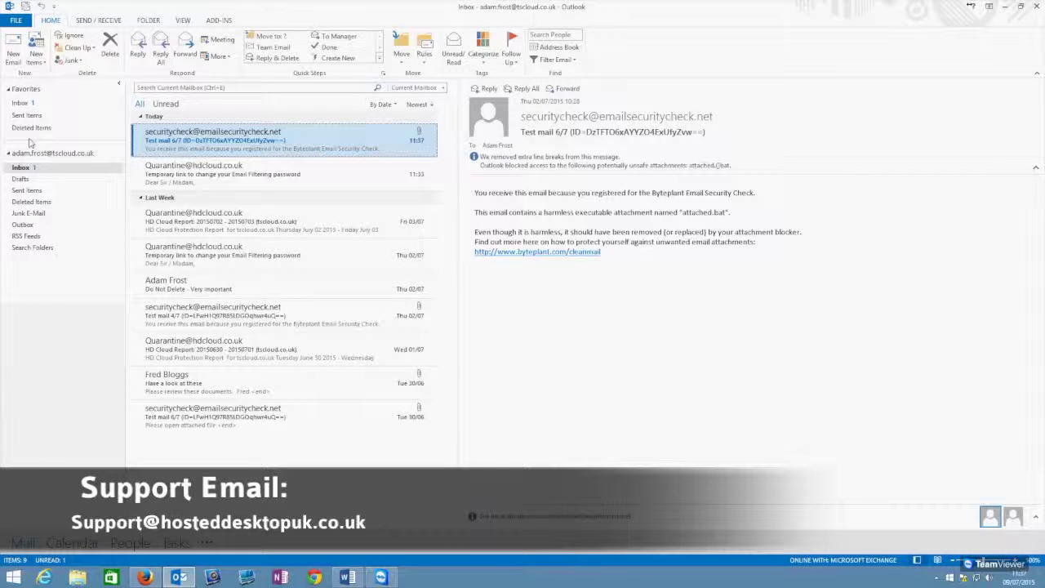
{"action": "left_click", "coordinate": [216, 22]}
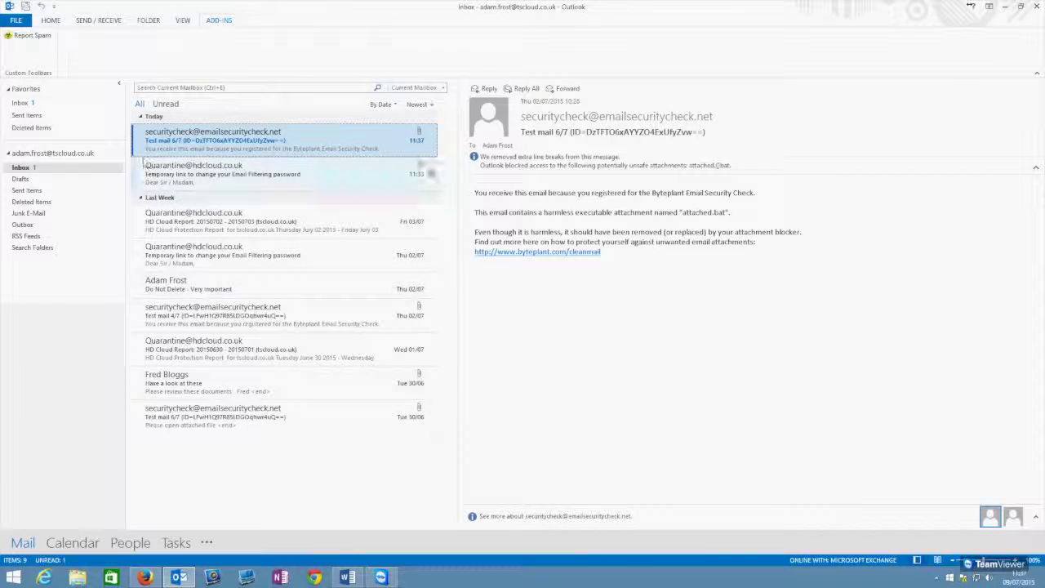
{"action": "left_click", "coordinate": [231, 178], "text": "ctrl"}
{"action": "left_click", "coordinate": [225, 225], "text": "ctrl"}
{"action": "left_click", "coordinate": [222, 259], "text": "ctrl"}
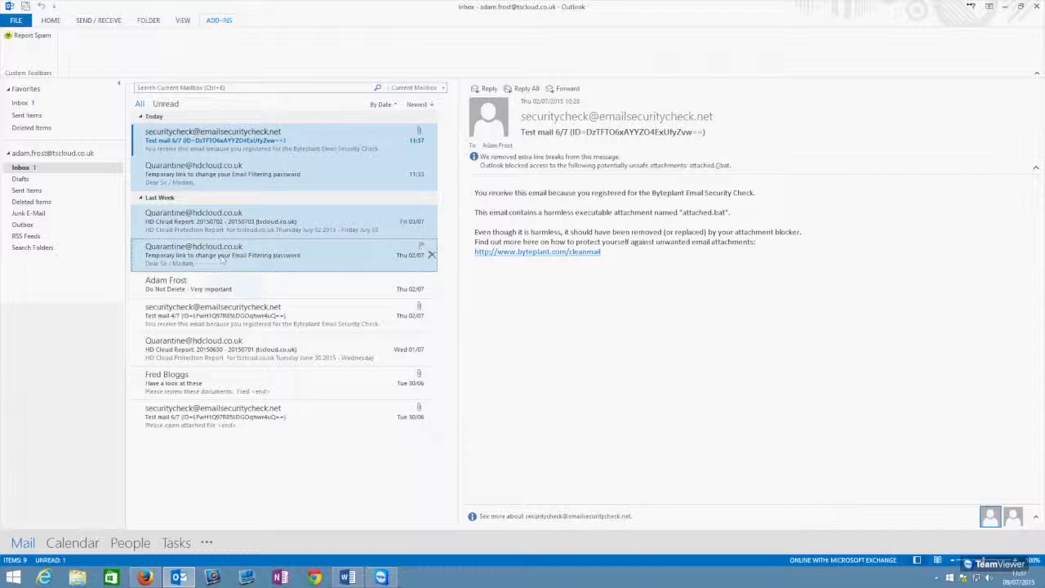
{"action": "left_click", "coordinate": [286, 141]}
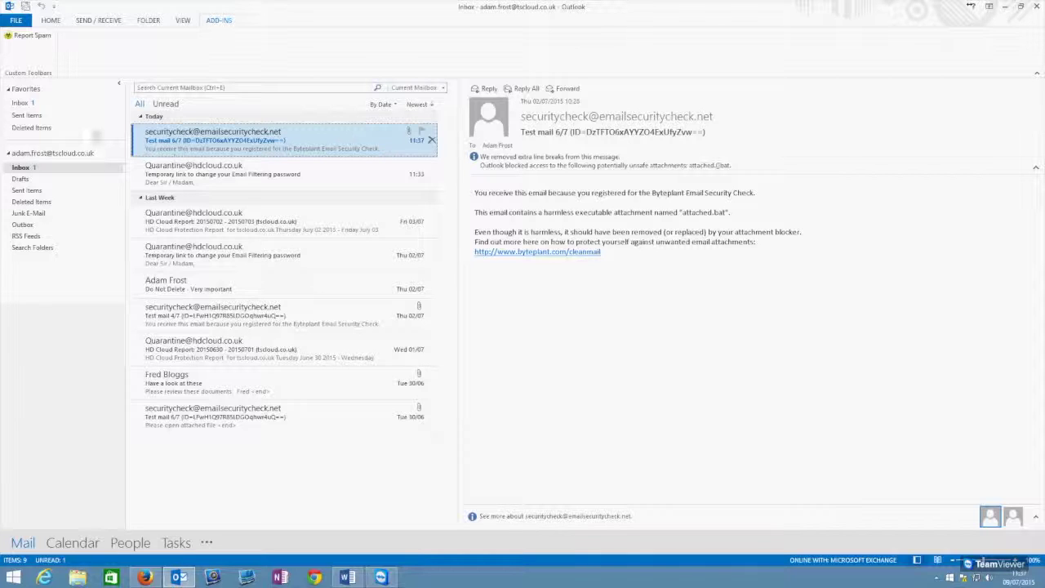
{"action": "left_click", "coordinate": [31, 36]}
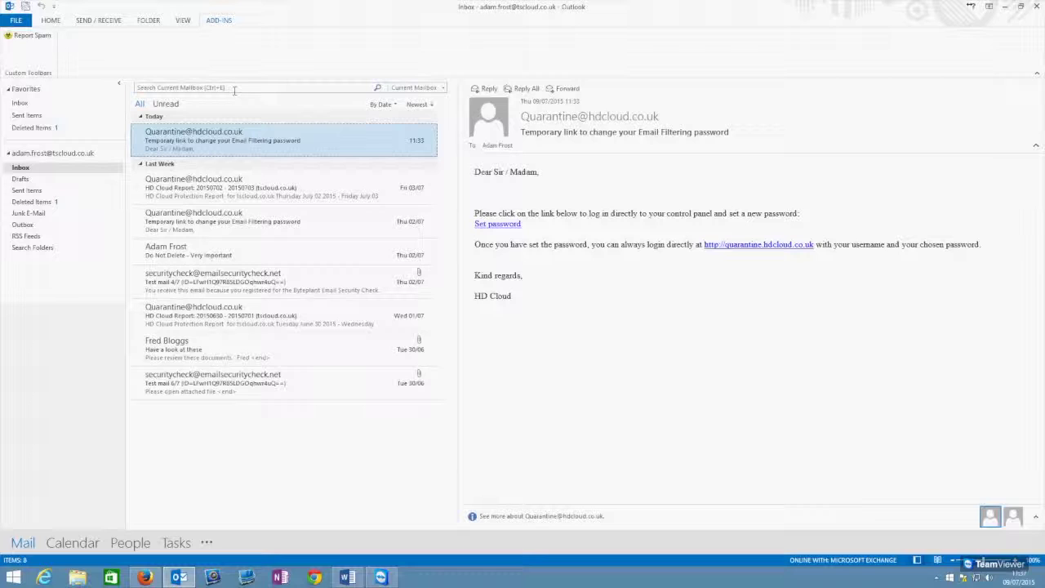
{"action": "left_click", "coordinate": [33, 201]}
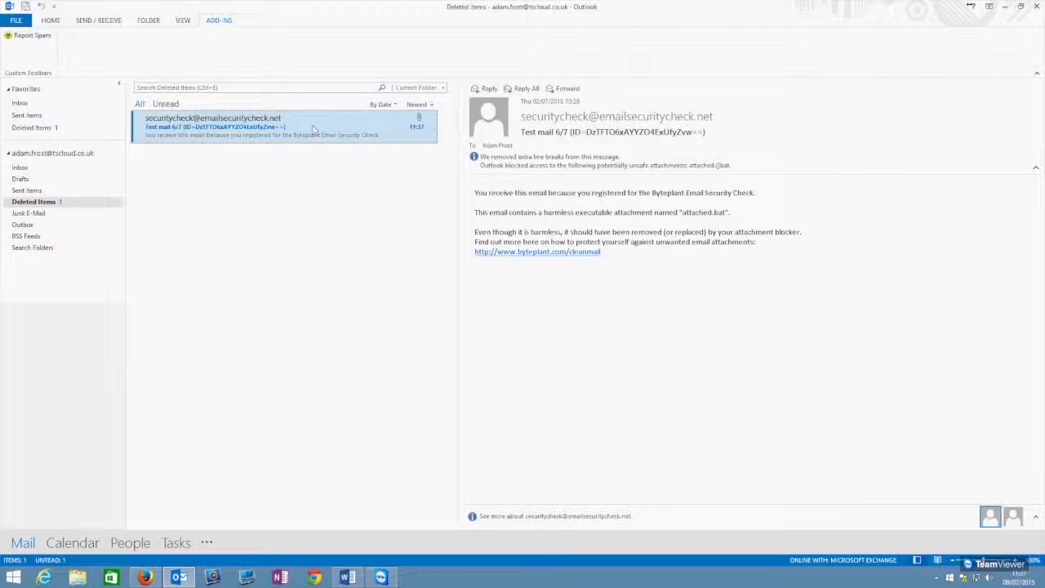
{"action": "left_click", "coordinate": [19, 168]}
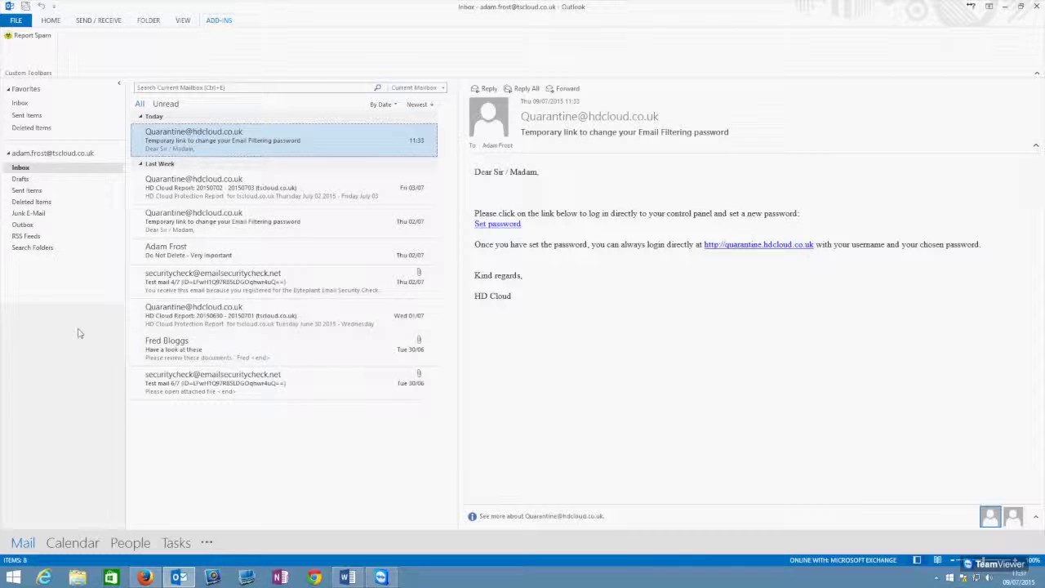
Step: Scroll through the Fri 03/07 Quarantine report table and preview Test mail 4/7 from it
{"action": "left_click", "coordinate": [284, 200]}
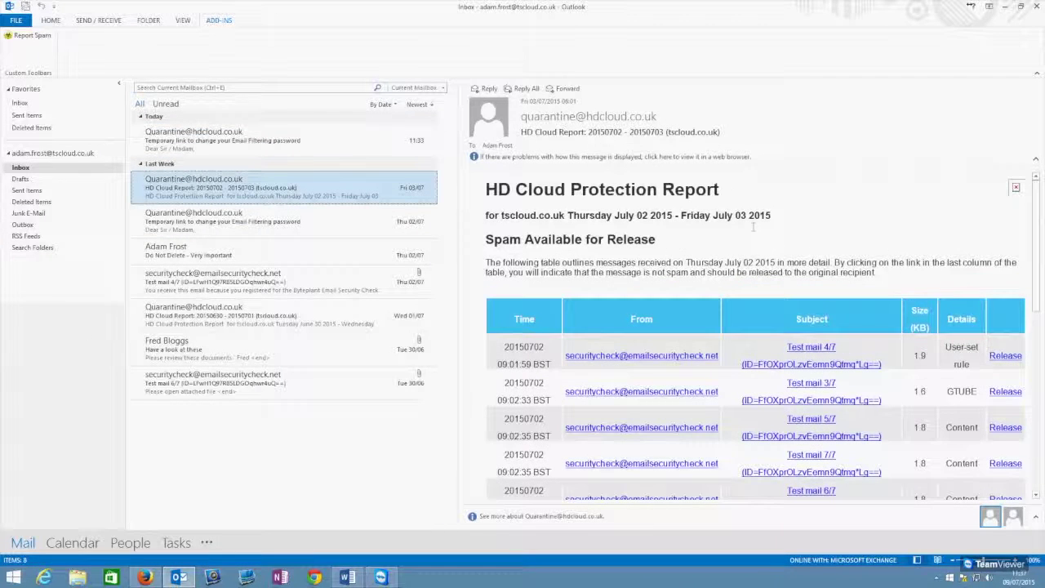
{"action": "left_click", "coordinate": [694, 191]}
{"action": "scroll", "coordinate": [695, 191], "scroll_direction": "down", "scroll_amount": 3}
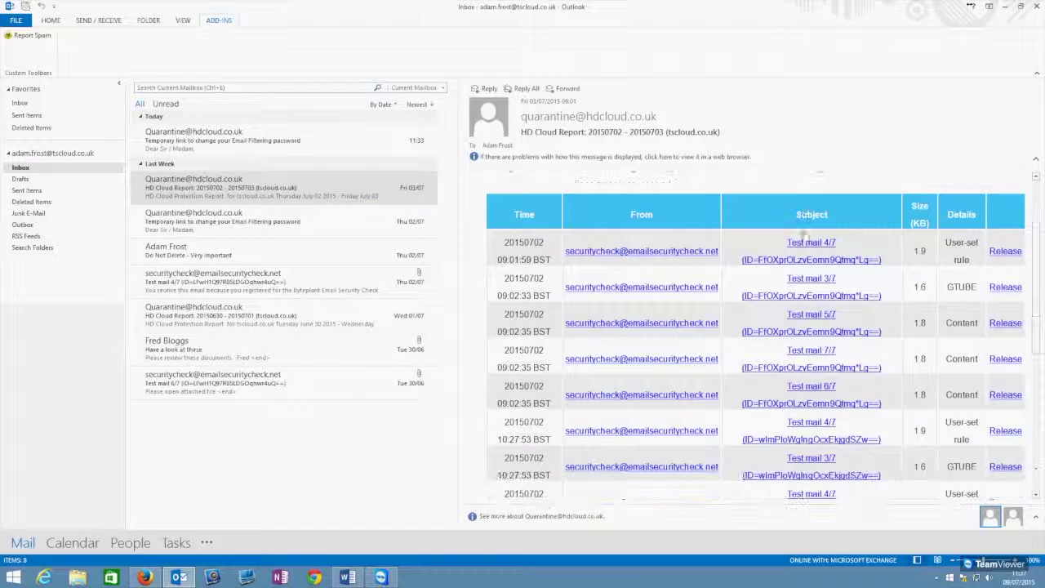
{"action": "scroll", "coordinate": [695, 191], "scroll_direction": "up", "scroll_amount": 3}
{"action": "scroll", "coordinate": [695, 191], "scroll_direction": "down", "scroll_amount": 2}
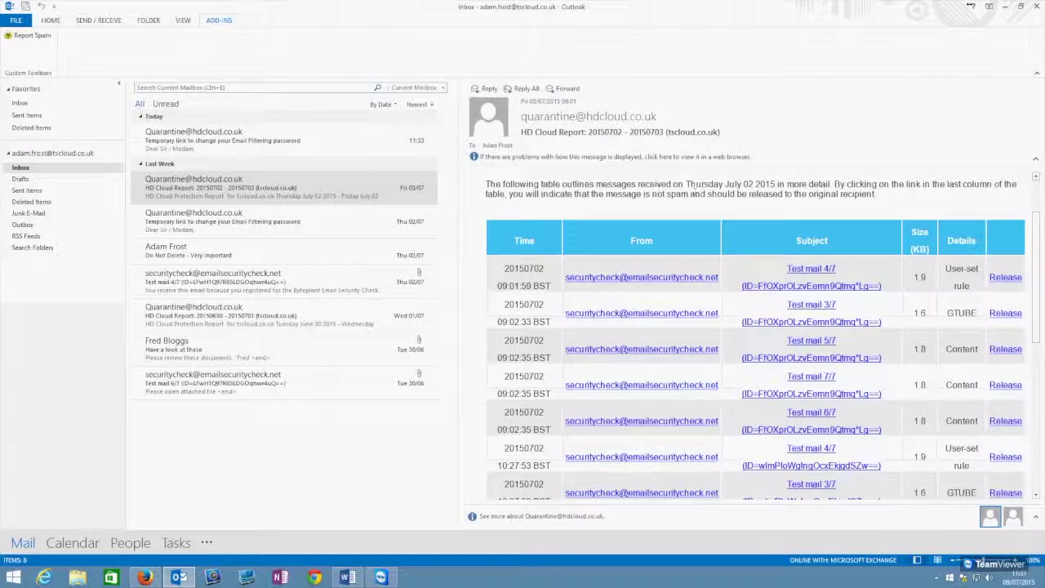
{"action": "scroll", "coordinate": [829, 188], "scroll_direction": "down", "scroll_amount": 2}
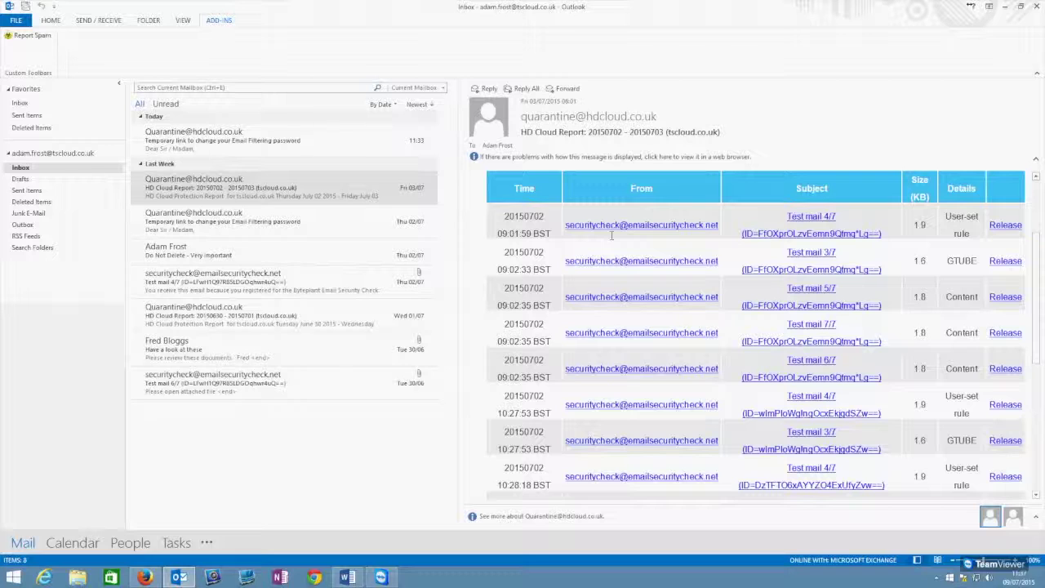
{"action": "scroll", "coordinate": [532, 238], "scroll_direction": "down", "scroll_amount": 1}
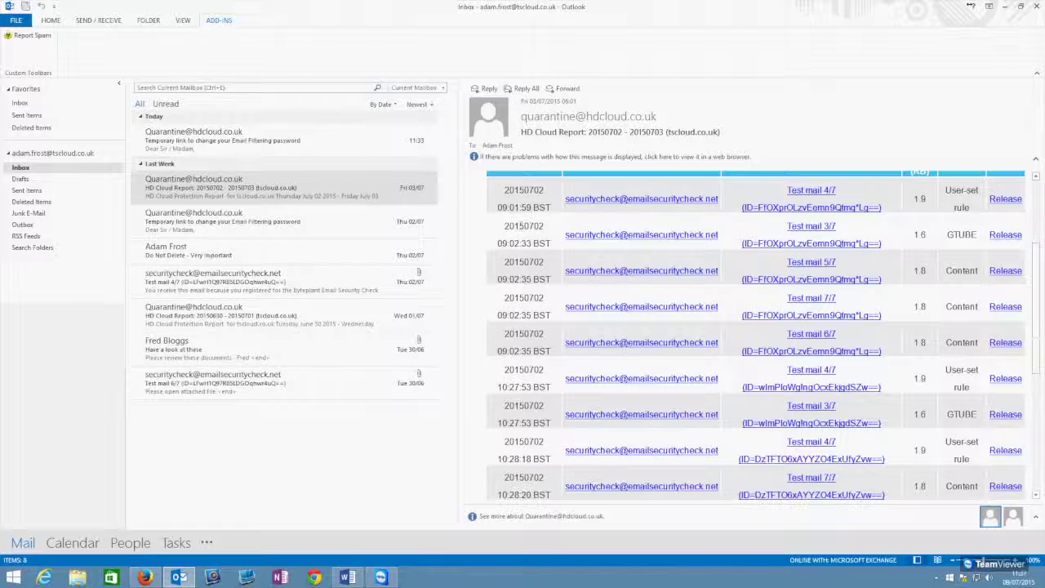
{"action": "scroll", "coordinate": [520, 224], "scroll_direction": "up", "scroll_amount": 1}
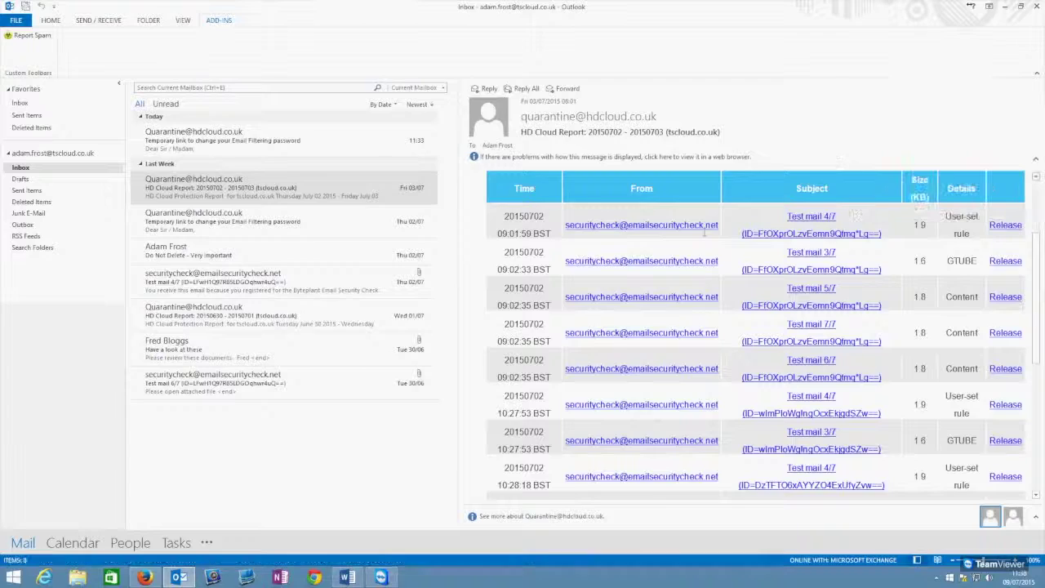
{"action": "scroll", "coordinate": [718, 229], "scroll_direction": "down", "scroll_amount": 2}
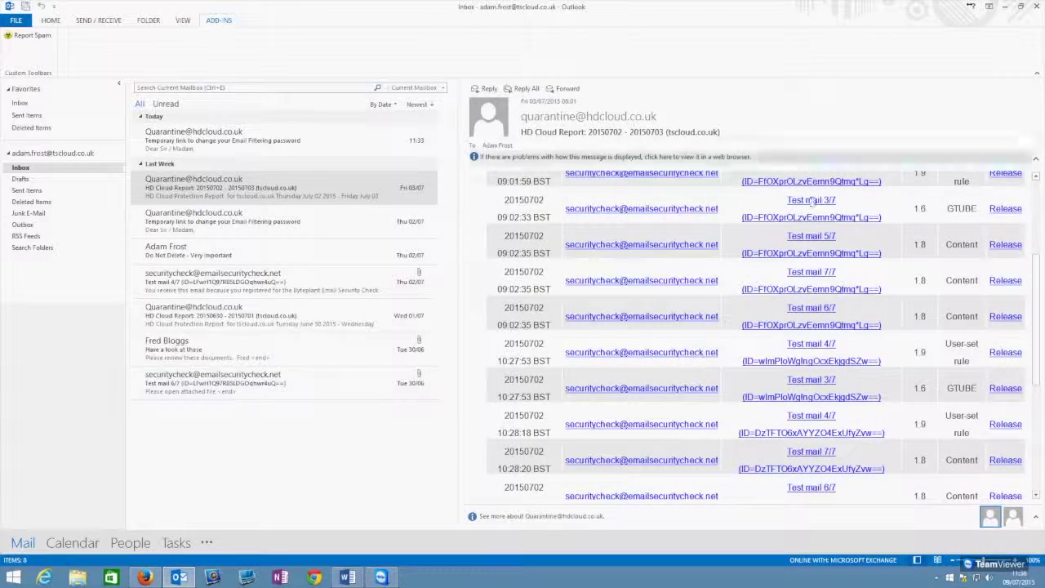
{"action": "scroll", "coordinate": [810, 200], "scroll_direction": "up", "scroll_amount": 5}
{"action": "scroll", "coordinate": [779, 293], "scroll_direction": "down", "scroll_amount": 5}
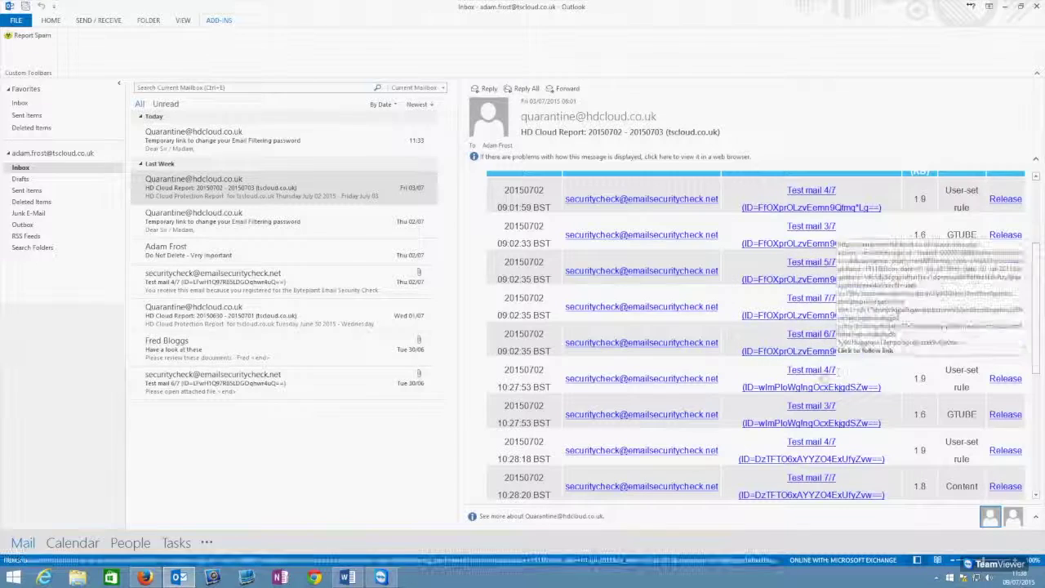
{"action": "left_click", "coordinate": [824, 370]}
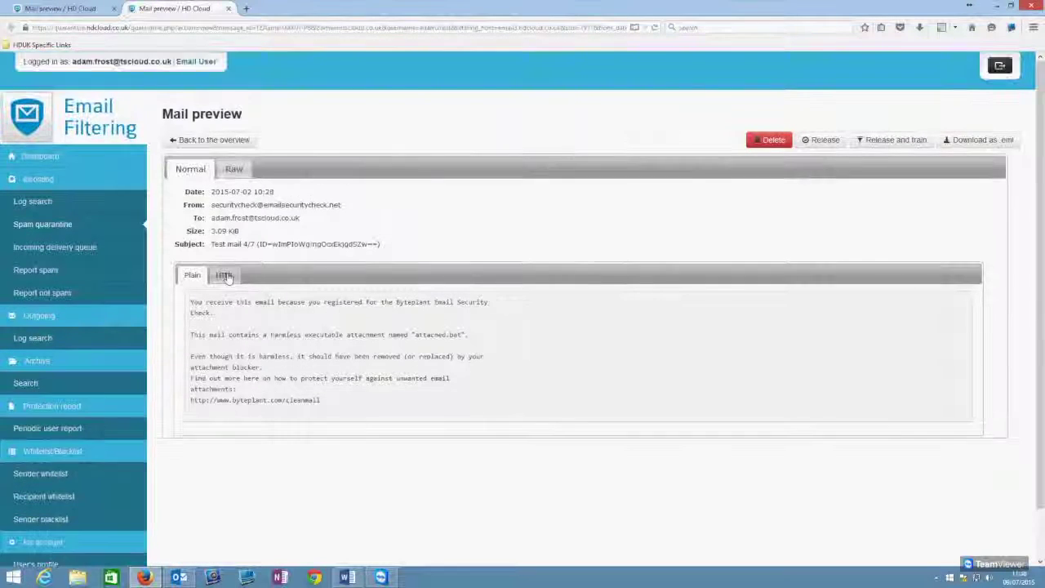
Step: View Test mail 4/7's HTML body, close the preview, and return to the control panel Dashboard
{"action": "left_click", "coordinate": [224, 274]}
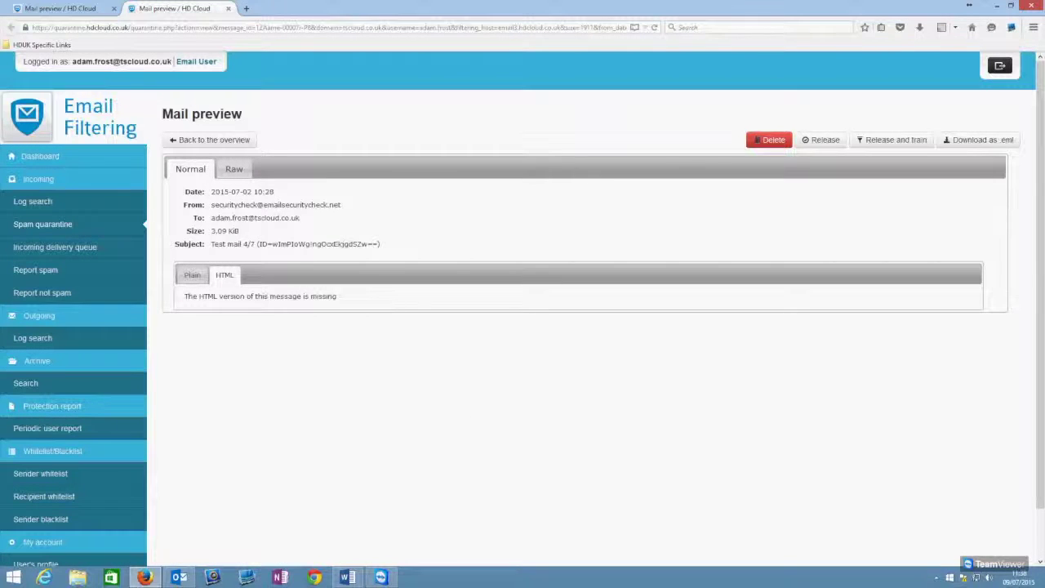
{"action": "left_click", "coordinate": [229, 8]}
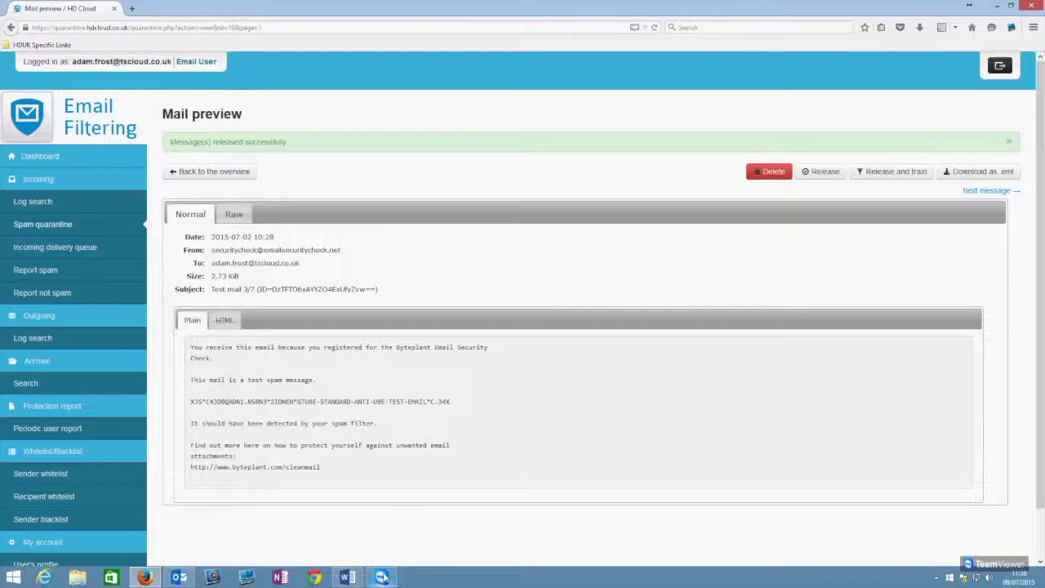
{"action": "left_click", "coordinate": [194, 577]}
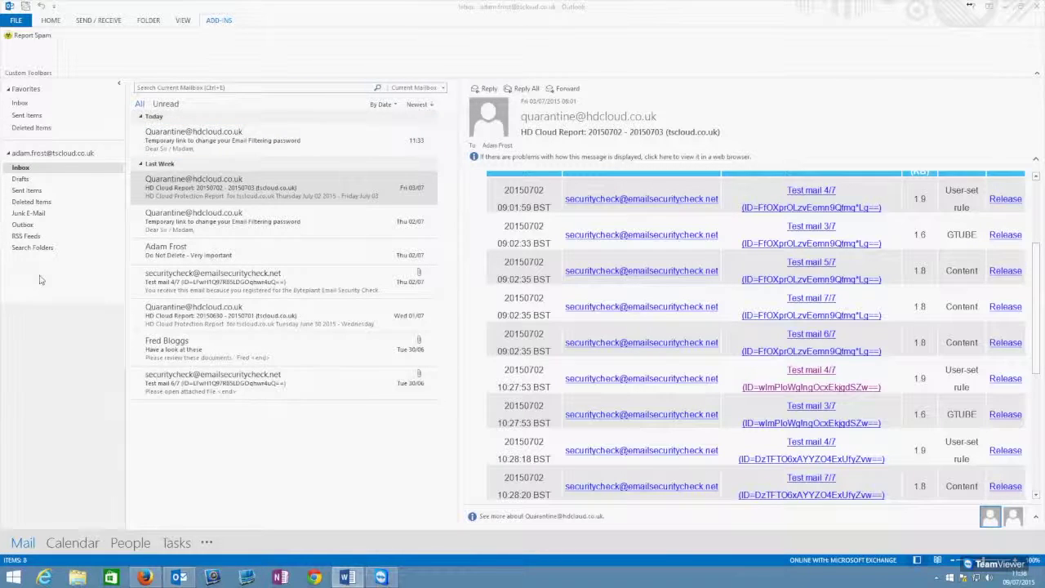
{"action": "left_click", "coordinate": [1008, 8]}
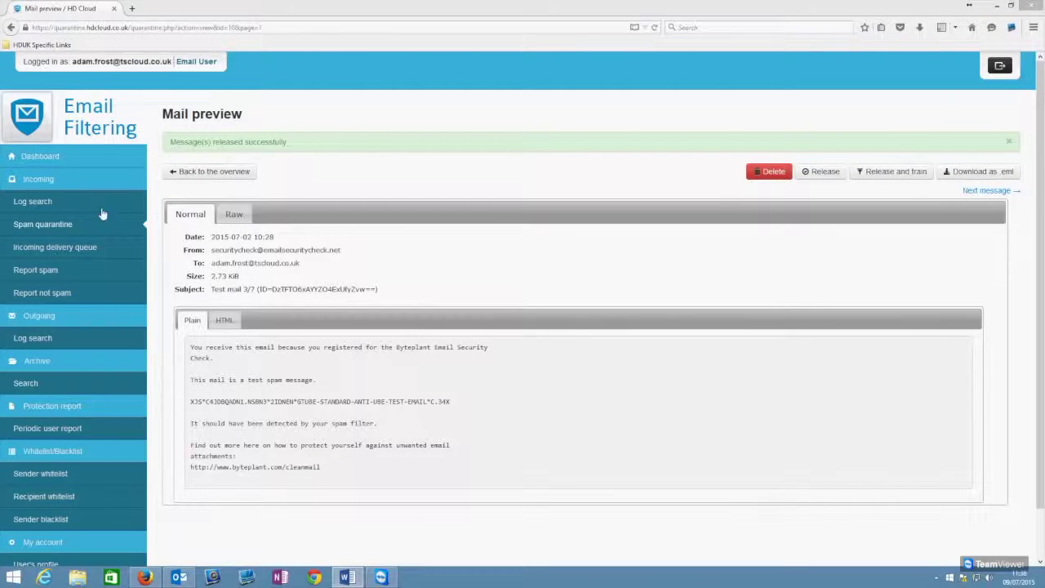
{"action": "left_click", "coordinate": [37, 160]}
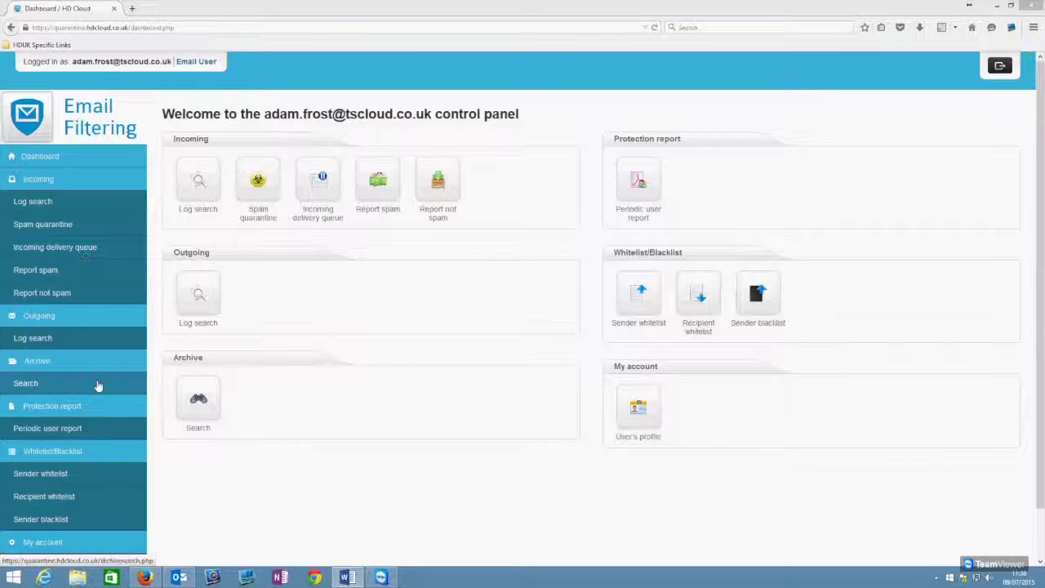
Step: Open the Periodic user report page and show the actions for the daily report recipient
{"action": "left_click", "coordinate": [77, 435]}
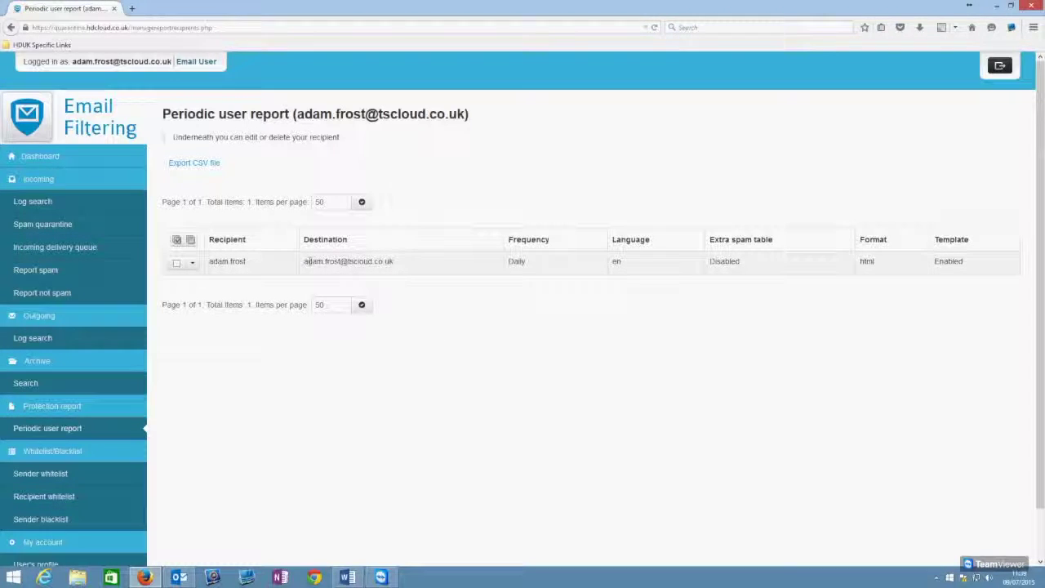
{"action": "left_click", "coordinate": [194, 263]}
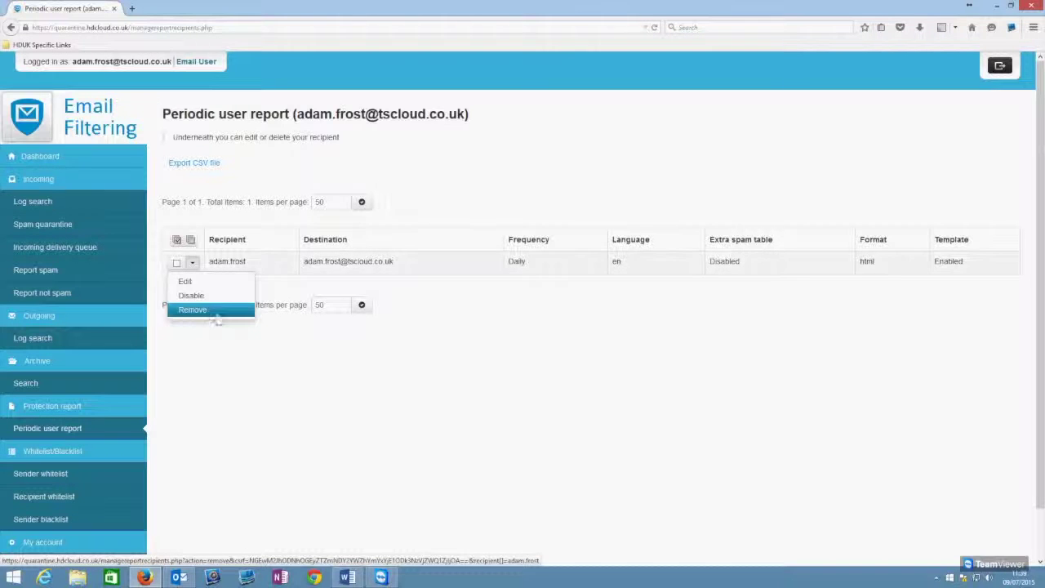
Step: Disable the recipient's report ('Yes, disable all'), re-enable it ('Yes, enable all'), then choose Edit
{"action": "left_click", "coordinate": [236, 298]}
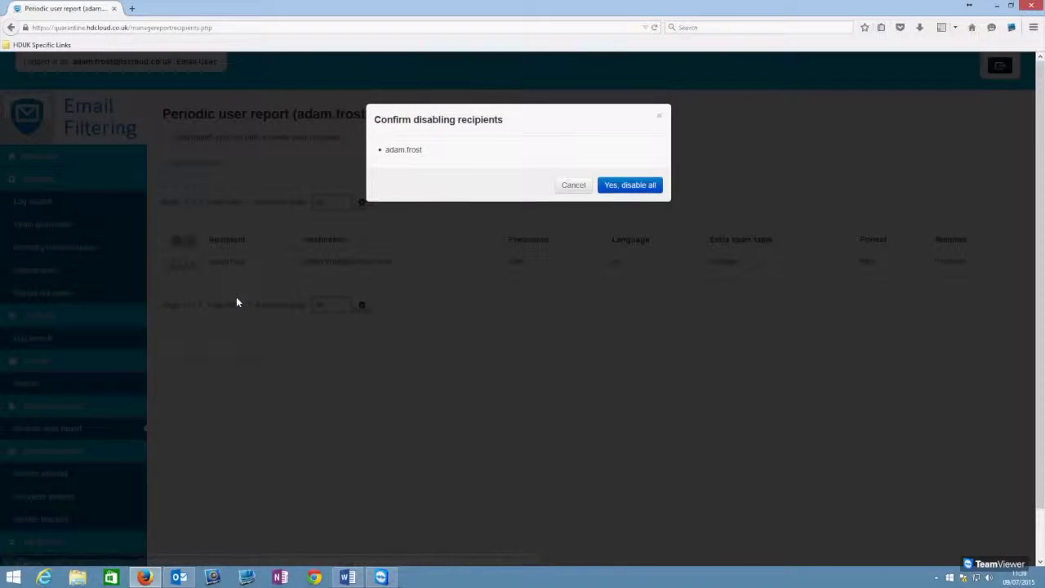
{"action": "left_click", "coordinate": [641, 188]}
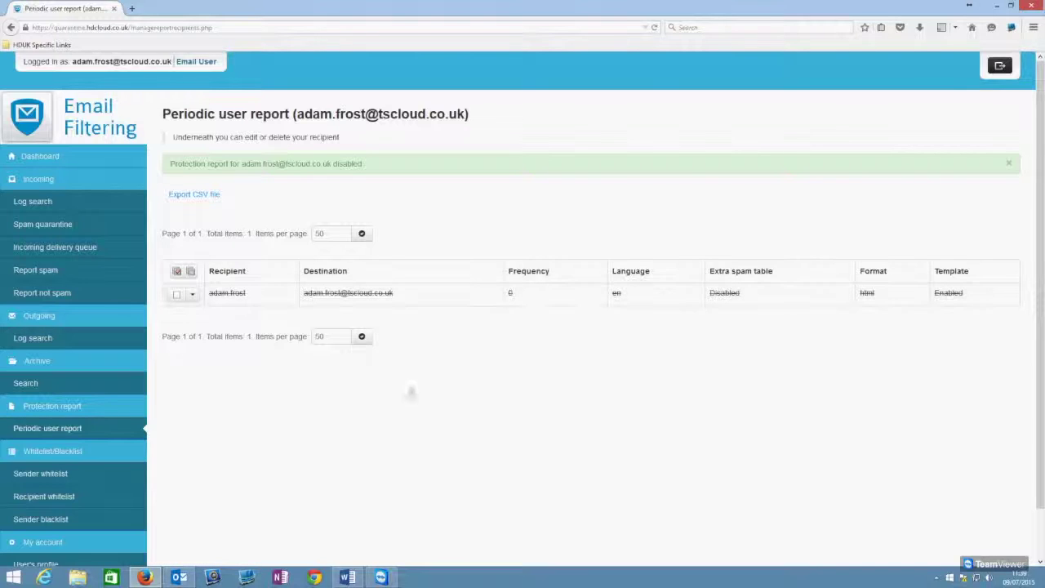
{"action": "left_click", "coordinate": [192, 295]}
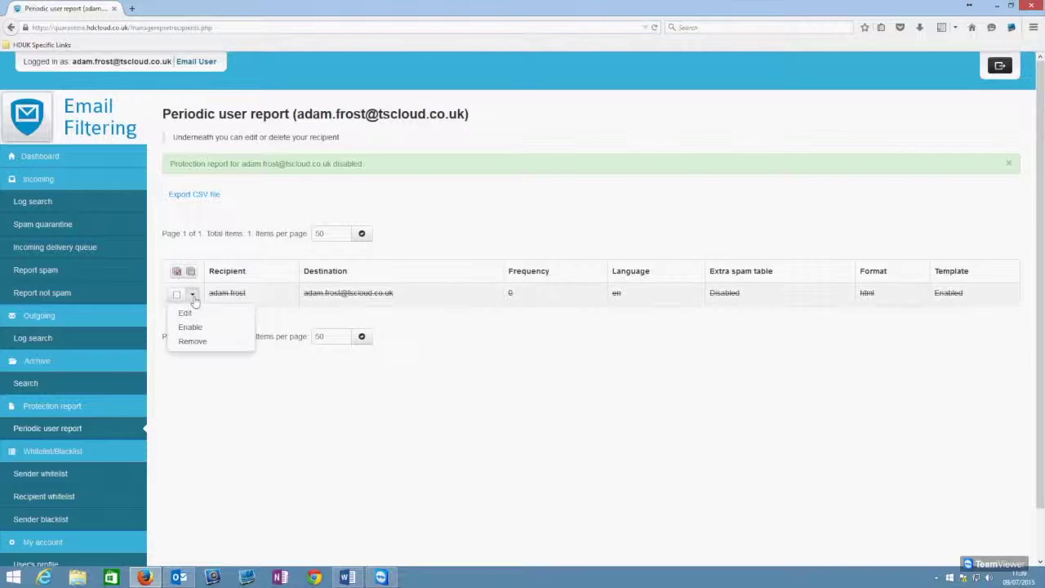
{"action": "left_click", "coordinate": [193, 330]}
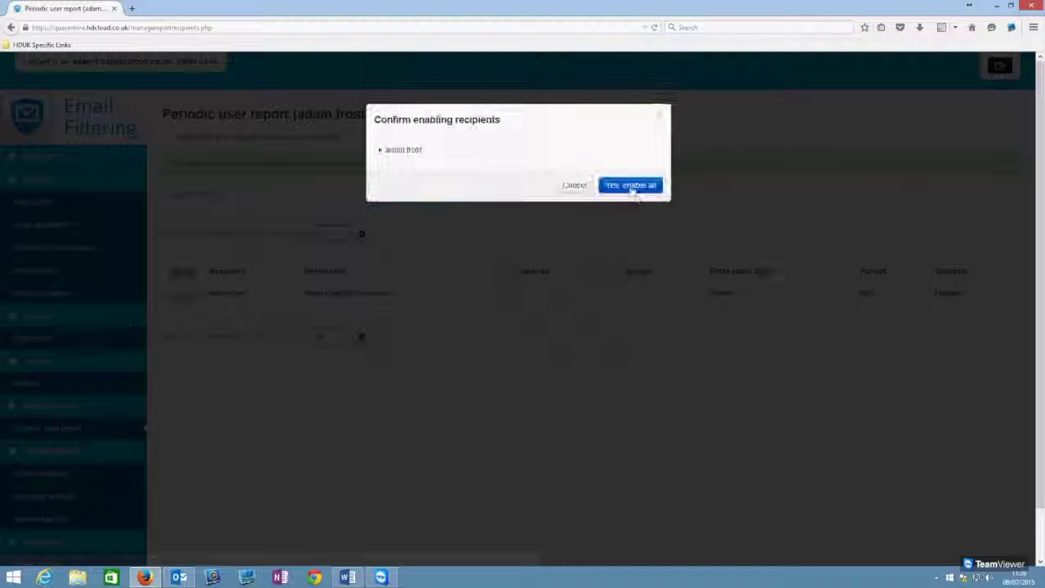
{"action": "left_click", "coordinate": [630, 186]}
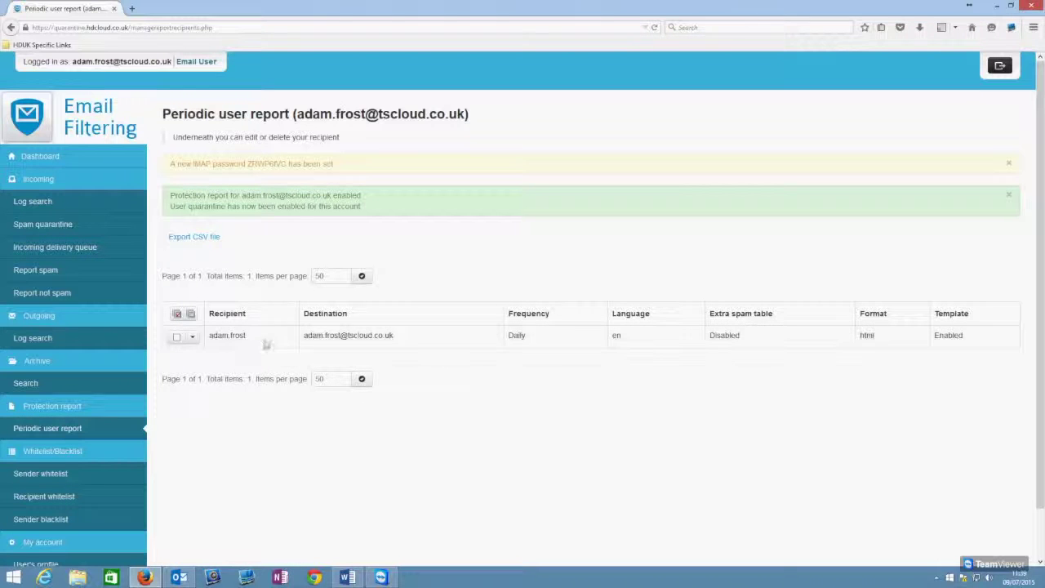
{"action": "left_click", "coordinate": [193, 336]}
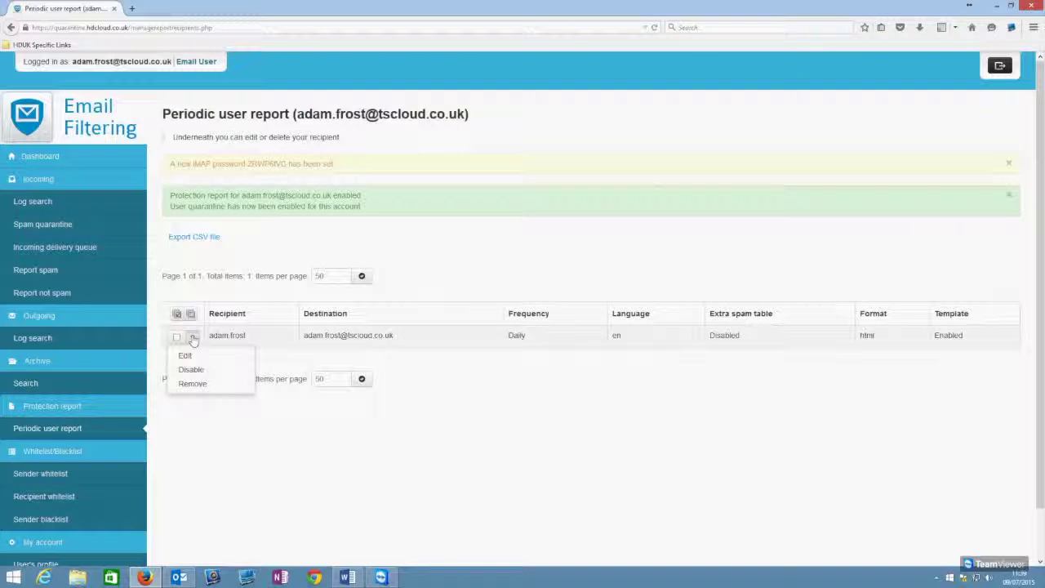
{"action": "left_click", "coordinate": [188, 357]}
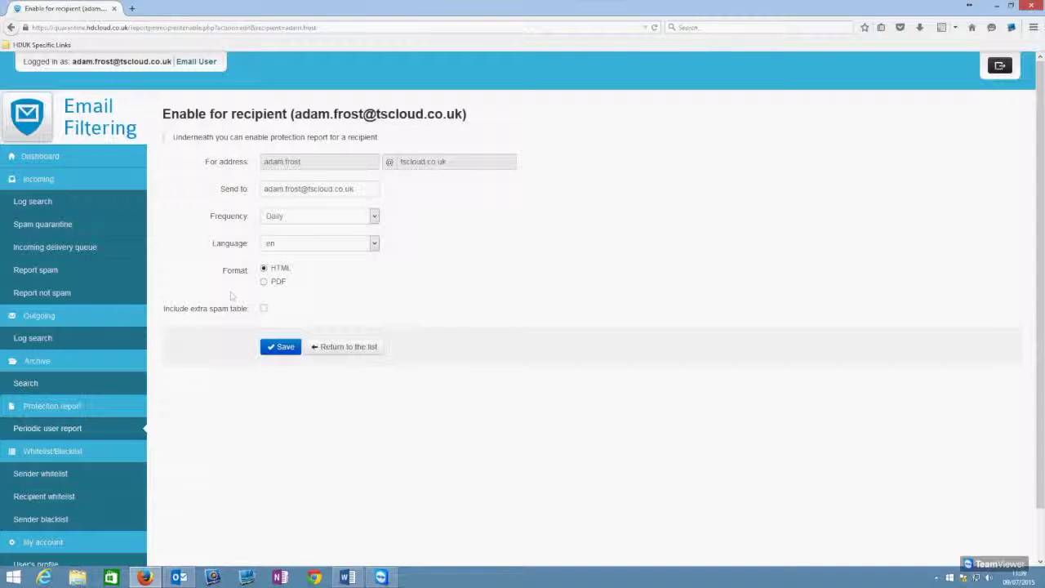
Step: Keep the frequency at Daily and the delivery address unchanged, then save the report settings
{"action": "left_click", "coordinate": [375, 217]}
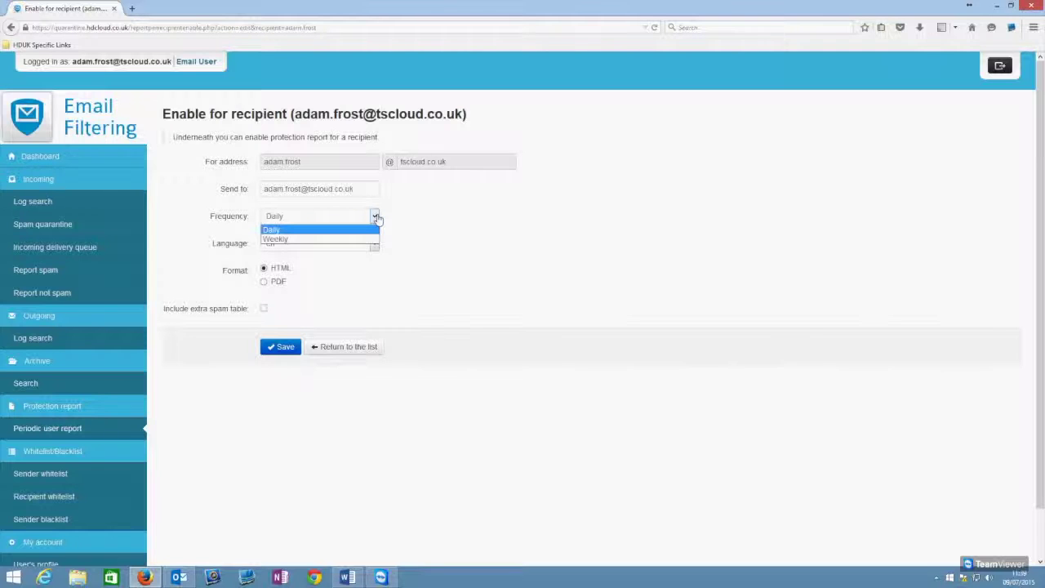
{"action": "left_click", "coordinate": [434, 214]}
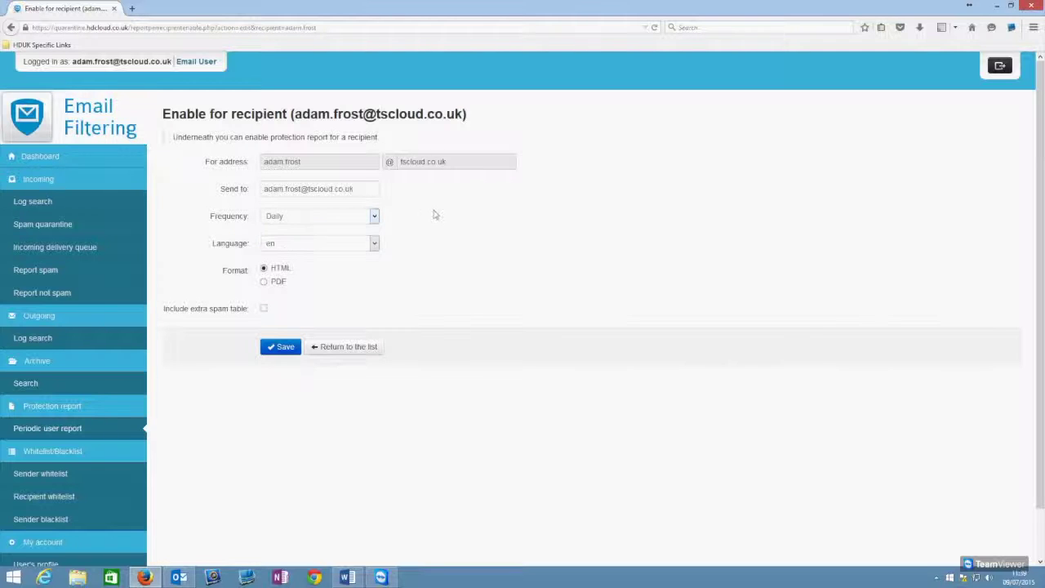
{"action": "left_click", "coordinate": [367, 193]}
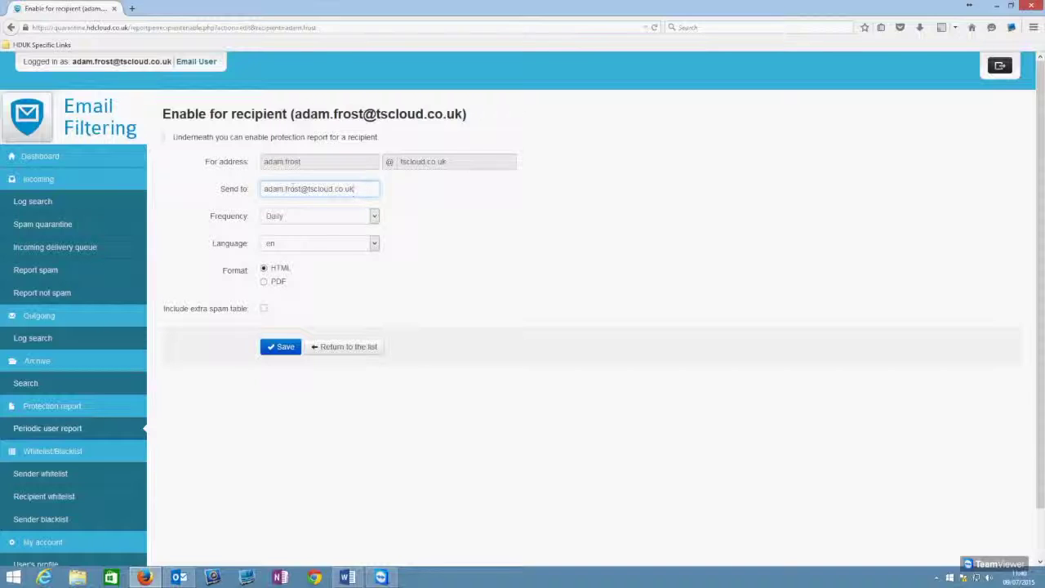
{"action": "left_click", "coordinate": [531, 261]}
{"action": "scroll", "coordinate": [531, 262], "scroll_direction": "down", "scroll_amount": 2}
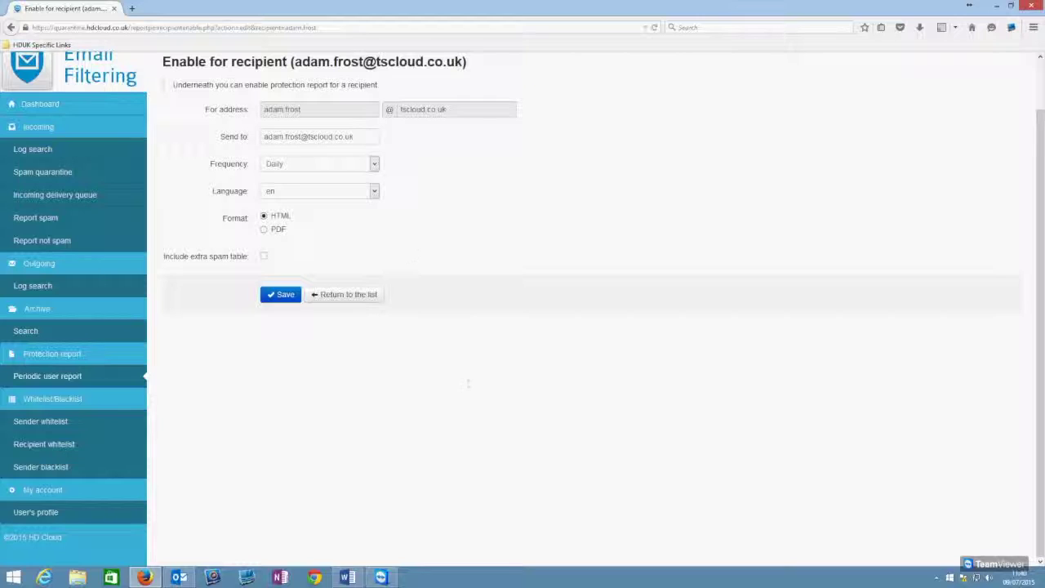
{"action": "scroll", "coordinate": [377, 342], "scroll_direction": "up", "scroll_amount": 1}
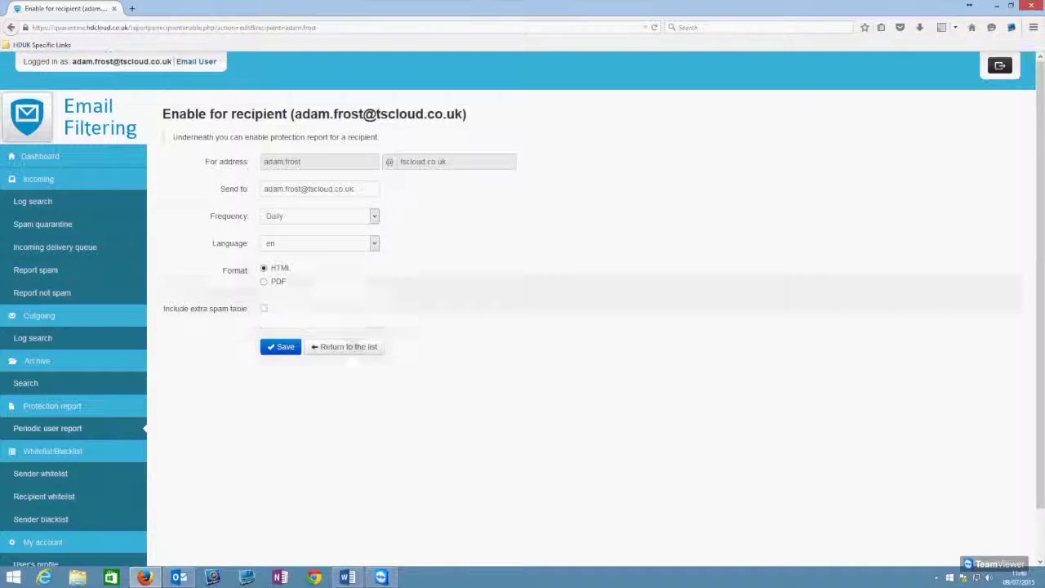
{"action": "left_click", "coordinate": [278, 352]}
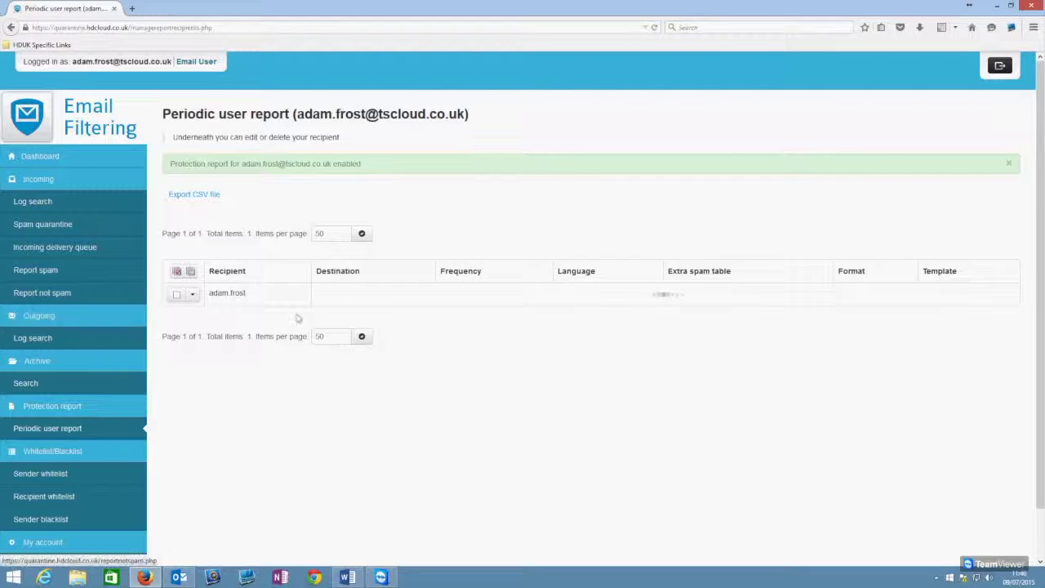
{"action": "scroll", "coordinate": [354, 345], "scroll_direction": "down", "scroll_amount": 1}
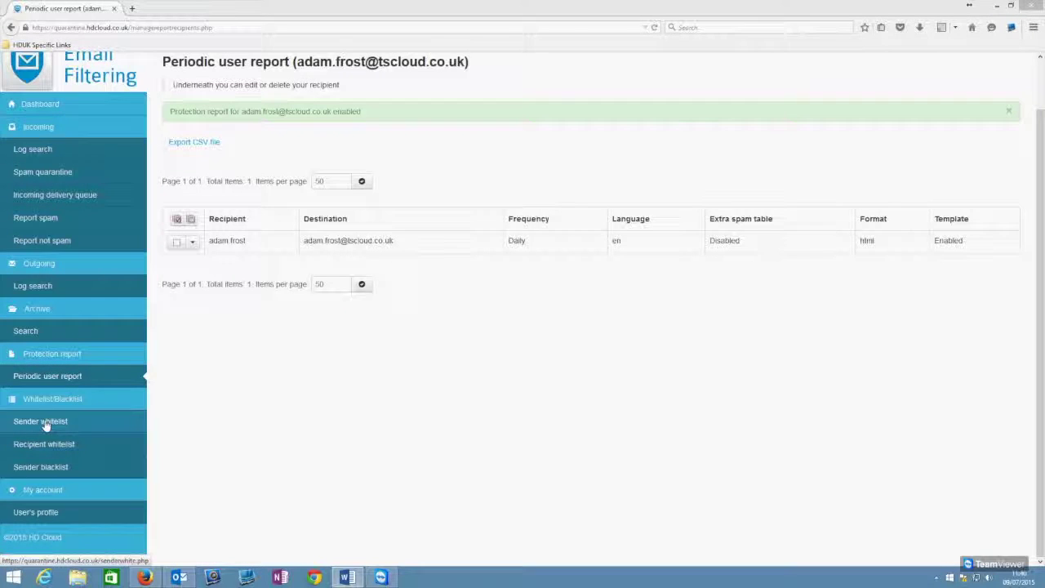
Step: In the Sender whitelist, remove the hosteddesktopuk.co.uk domain entry with Remove and Apply
{"action": "left_click", "coordinate": [46, 423]}
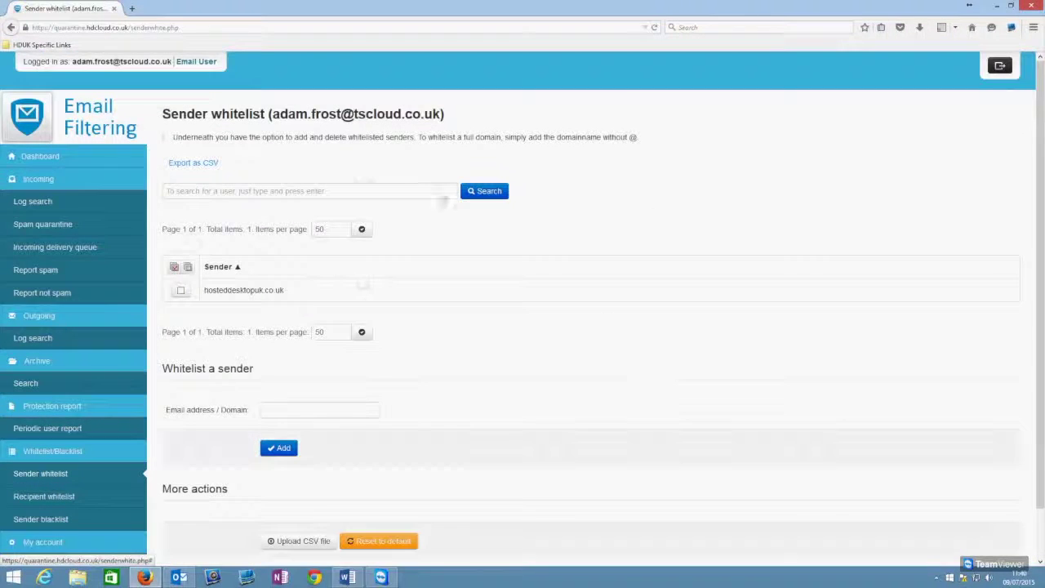
{"action": "scroll", "coordinate": [418, 187], "scroll_direction": "down", "scroll_amount": 1}
{"action": "scroll", "coordinate": [420, 192], "scroll_direction": "up", "scroll_amount": 1}
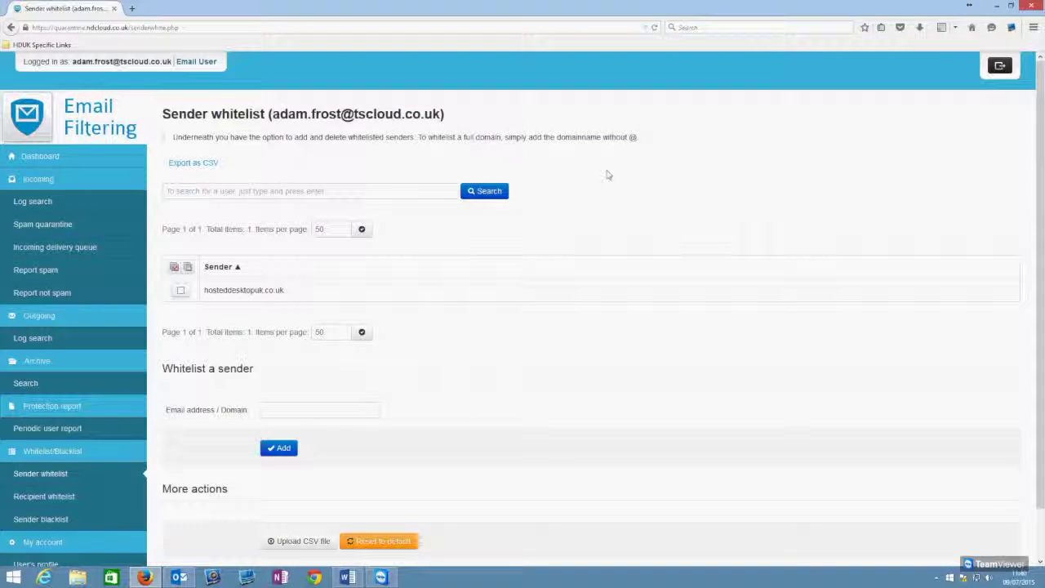
{"action": "scroll", "coordinate": [608, 175], "scroll_direction": "down", "scroll_amount": 1}
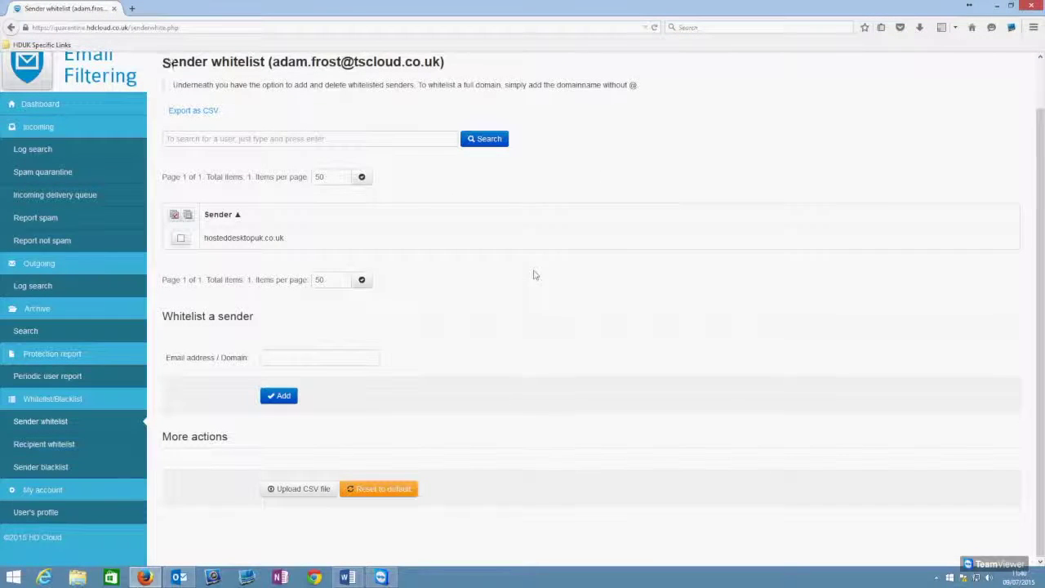
{"action": "scroll", "coordinate": [522, 269], "scroll_direction": "up", "scroll_amount": 1}
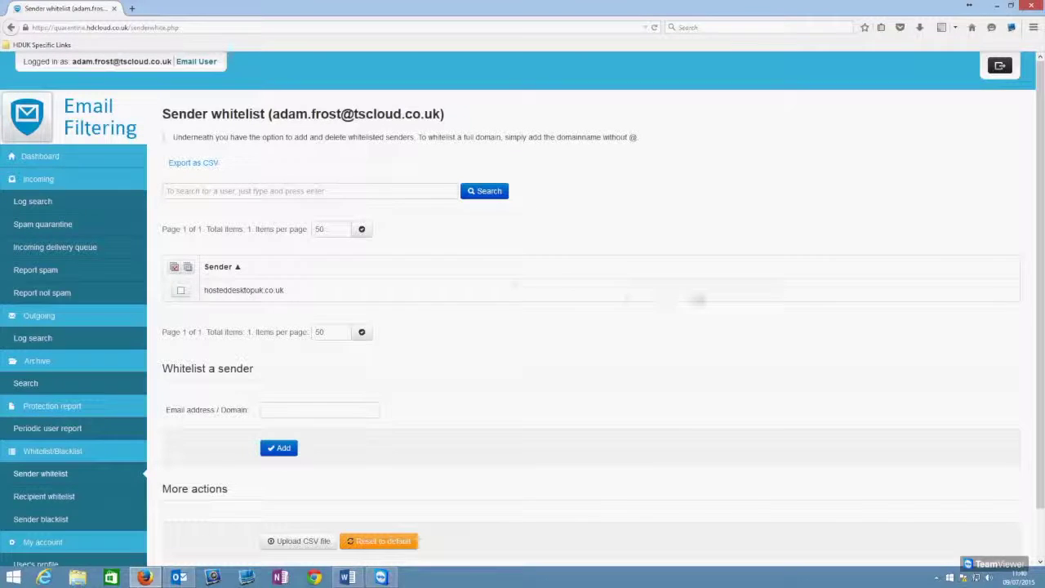
{"action": "scroll", "coordinate": [236, 273], "scroll_direction": "down", "scroll_amount": 2}
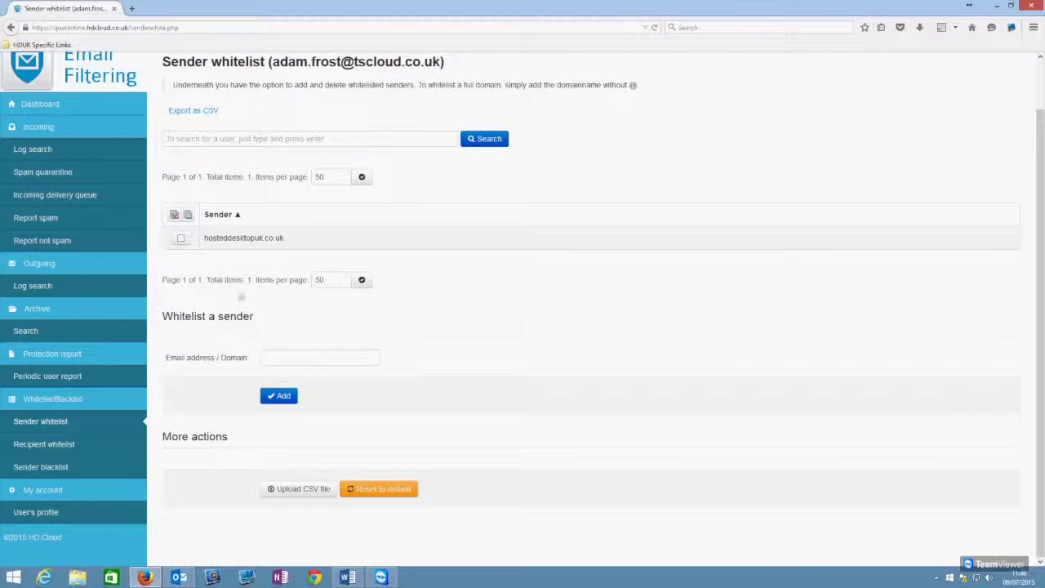
{"action": "left_click", "coordinate": [181, 239]}
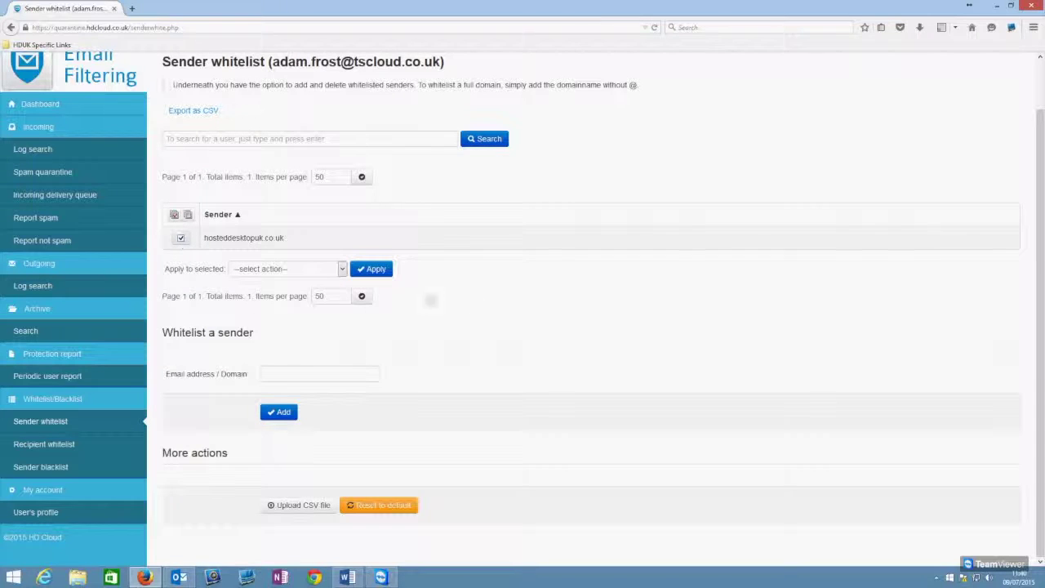
{"action": "left_click", "coordinate": [342, 268]}
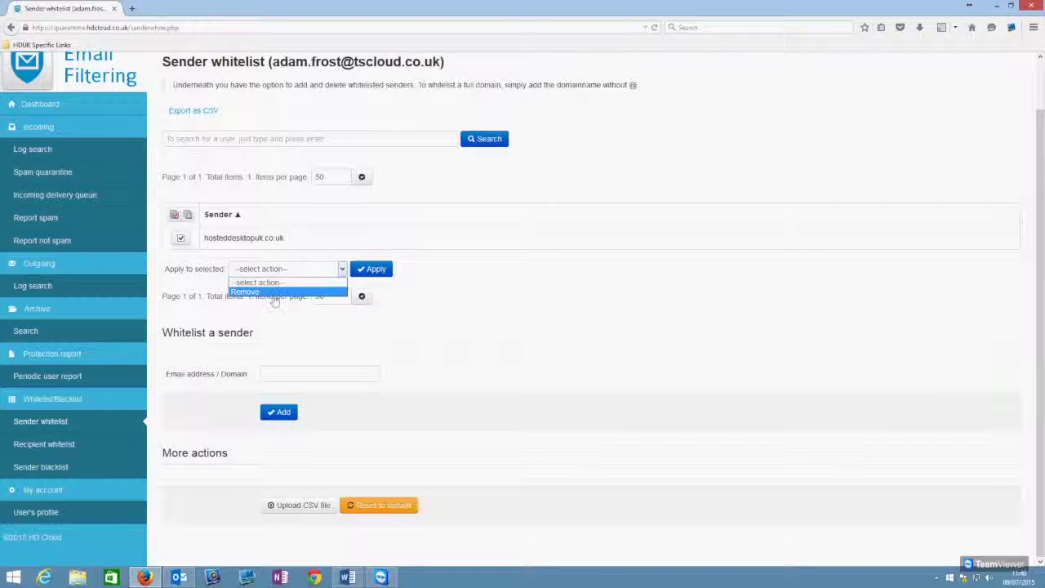
{"action": "left_click", "coordinate": [276, 292]}
{"action": "left_click", "coordinate": [386, 272]}
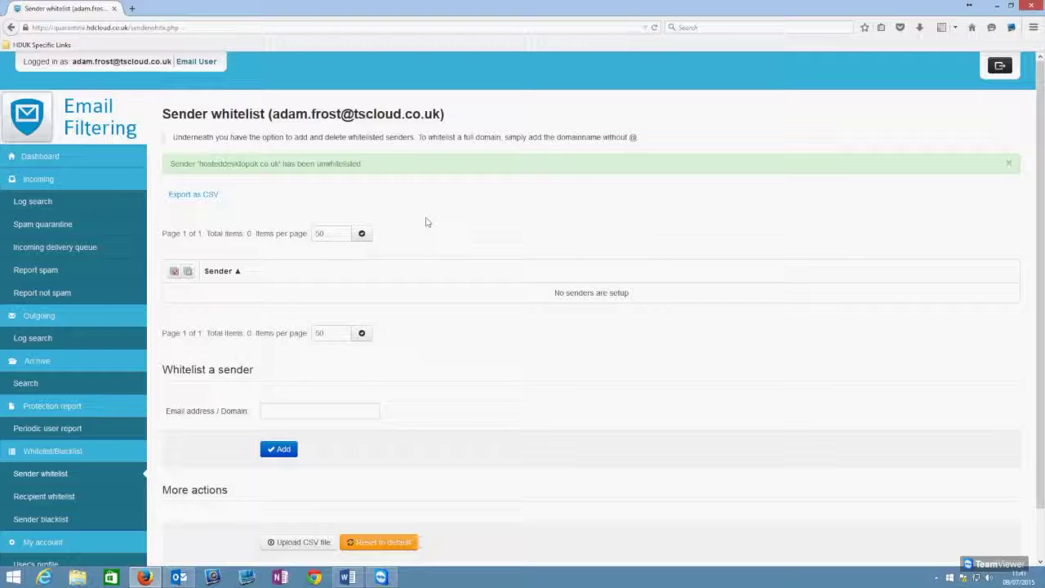
Step: Whitelist the support address at hosteddesktopuk.co.uk, picked from the autocomplete after typing 'suppo'
{"action": "scroll", "coordinate": [427, 221], "scroll_direction": "down", "scroll_amount": 1}
{"action": "left_click", "coordinate": [316, 356]}
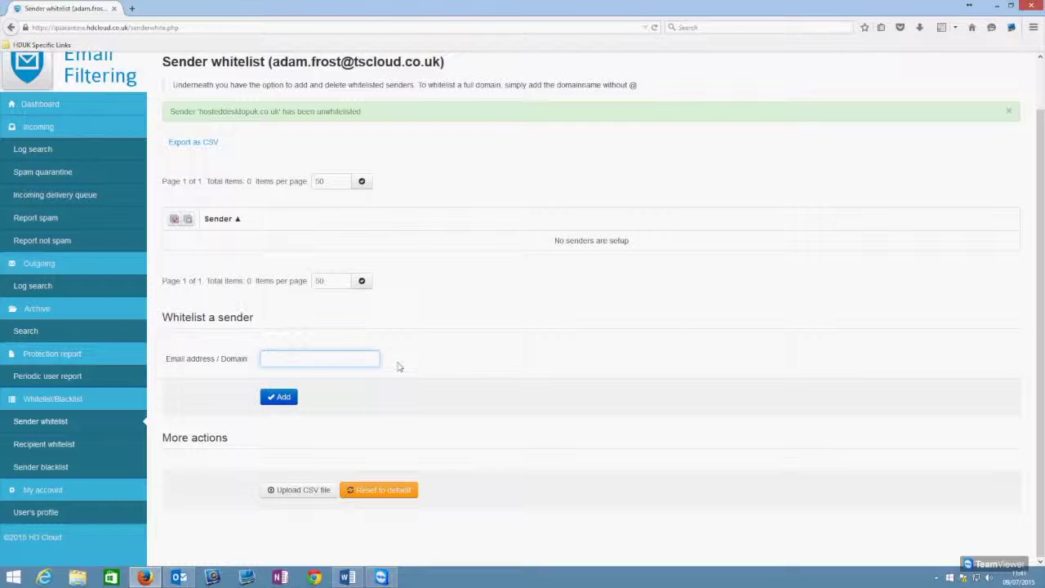
{"action": "type", "text": "suppo"}
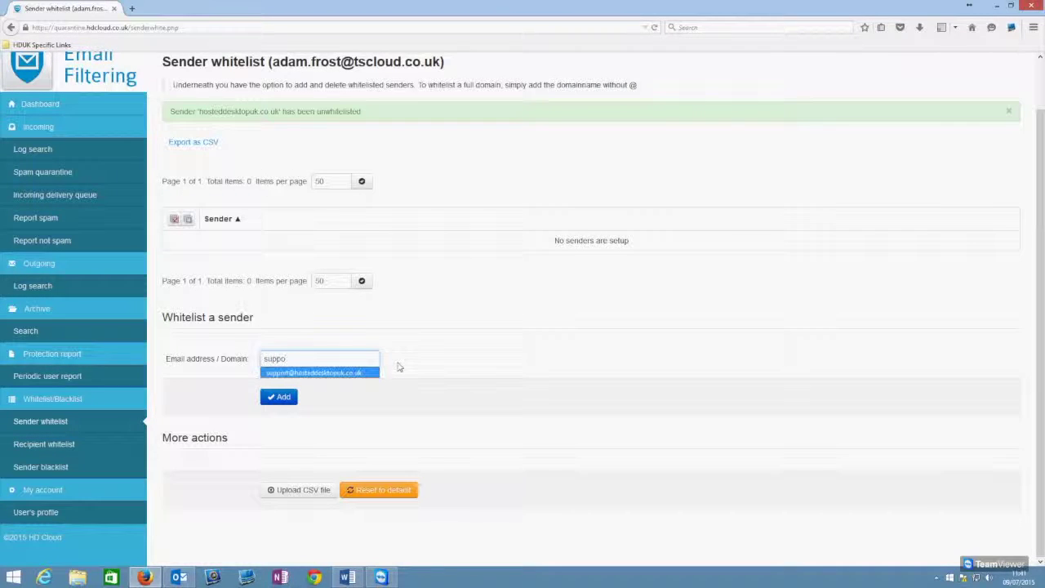
{"action": "key", "text": "Down"}
{"action": "key", "text": "Return"}
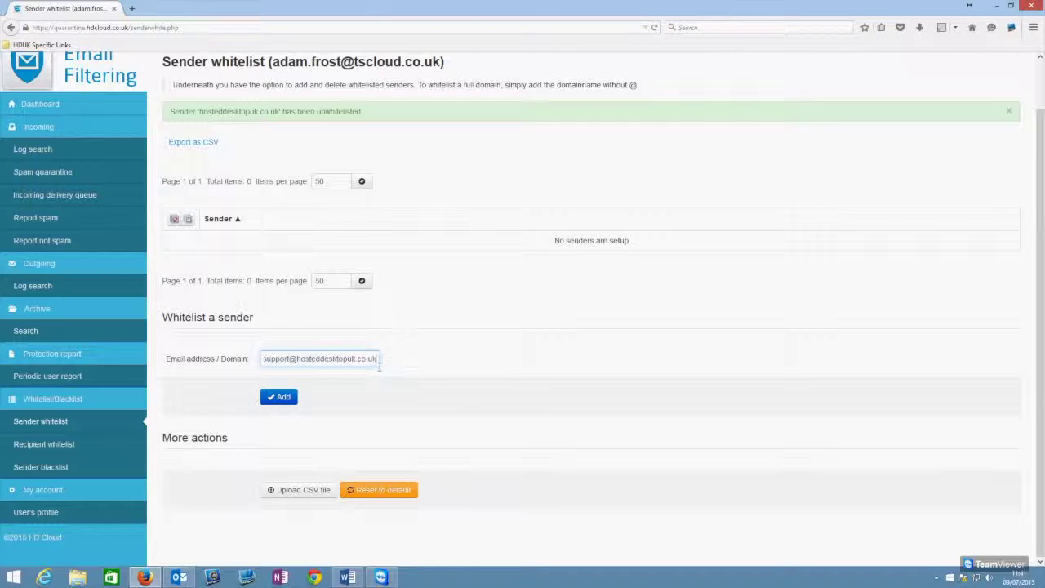
{"action": "left_click", "coordinate": [269, 397]}
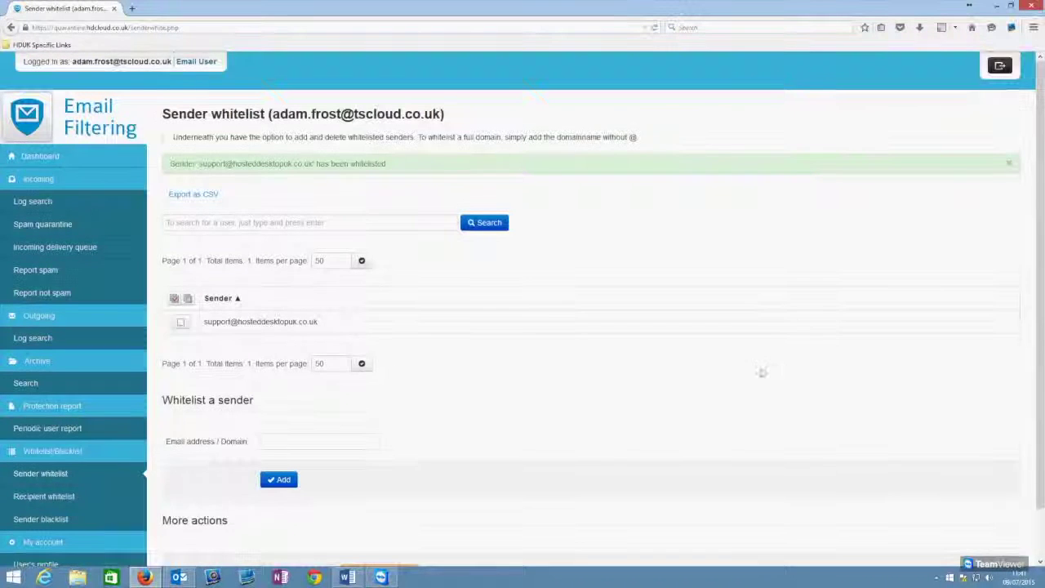
Step: Tick the whitelisted support address and apply Remove, leaving the Sender whitelist empty
{"action": "scroll", "coordinate": [289, 252], "scroll_direction": "down", "scroll_amount": 2}
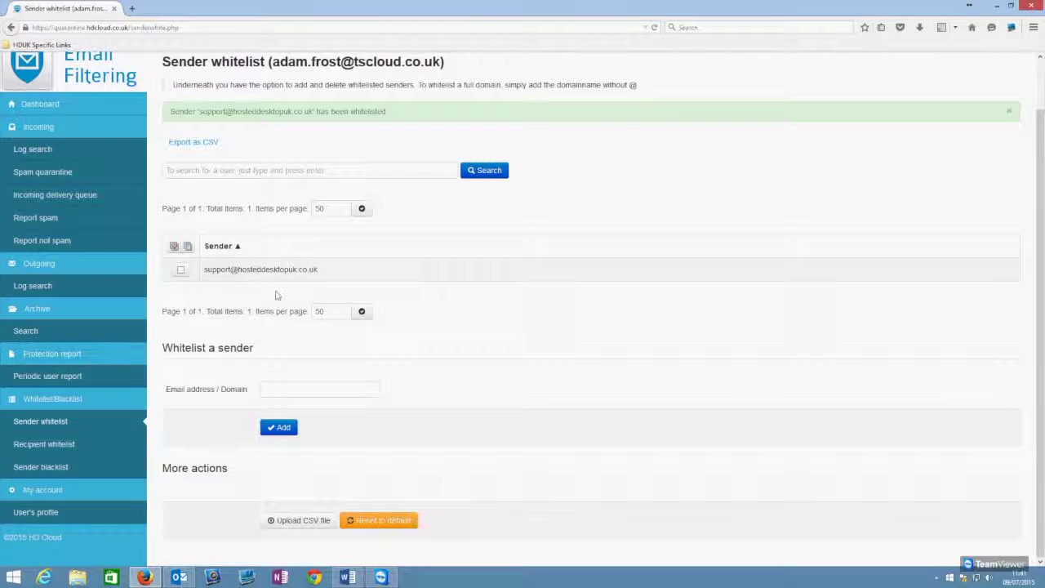
{"action": "scroll", "coordinate": [275, 294], "scroll_direction": "up", "scroll_amount": 1}
{"action": "left_click_drag", "start_coordinate": [280, 114], "coordinate": [458, 119]}
{"action": "left_click", "coordinate": [459, 119]}
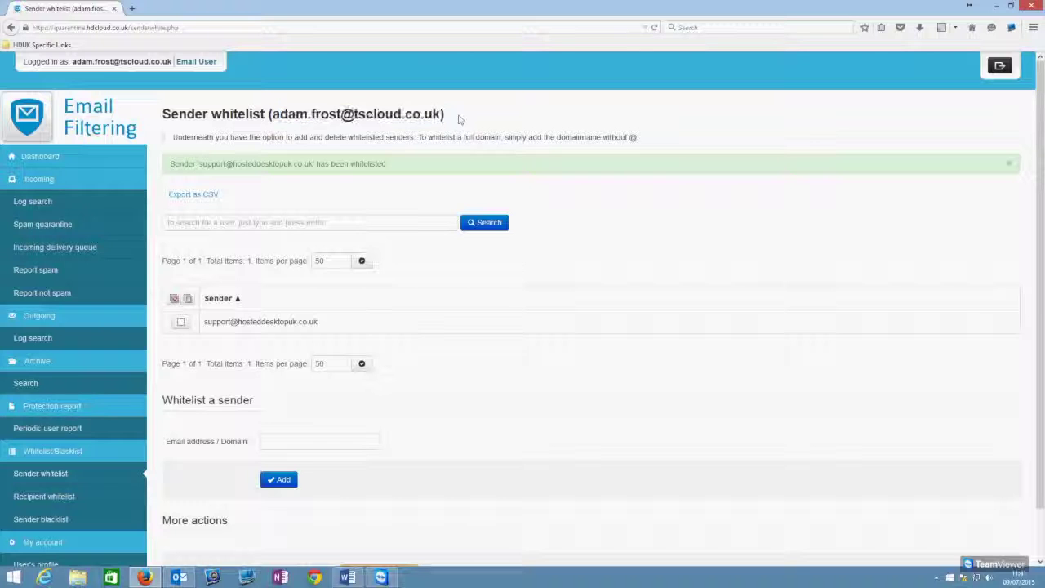
{"action": "left_click_drag", "start_coordinate": [205, 322], "coordinate": [318, 322]}
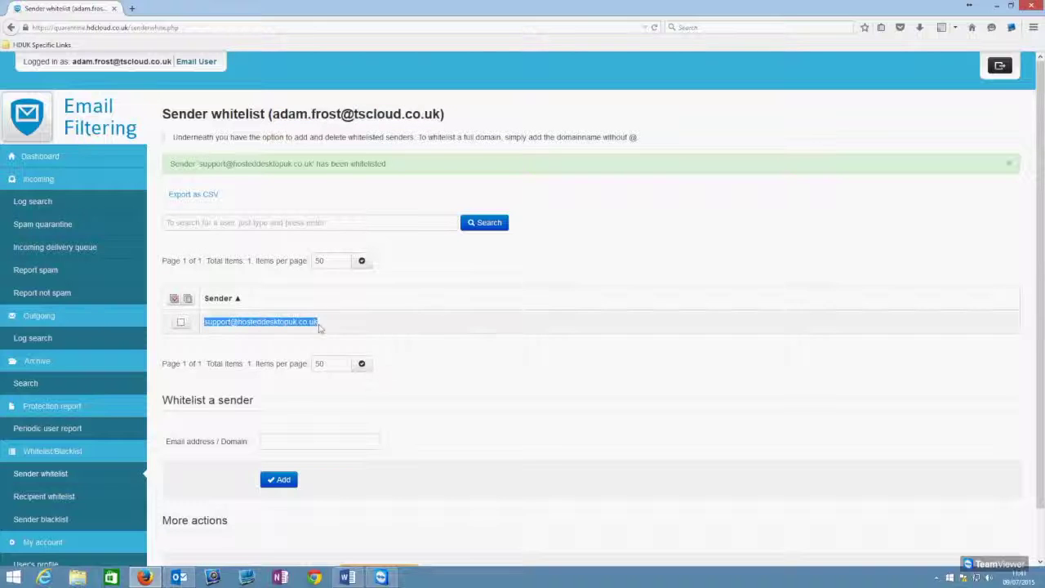
{"action": "left_click", "coordinate": [492, 372]}
{"action": "scroll", "coordinate": [490, 368], "scroll_direction": "down", "scroll_amount": 1}
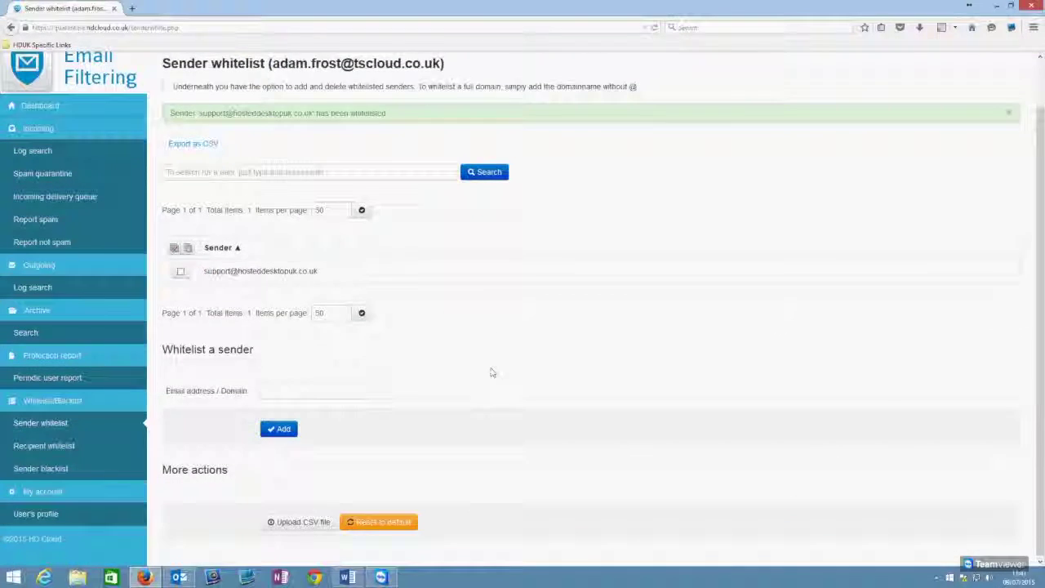
{"action": "scroll", "coordinate": [478, 368], "scroll_direction": "up", "scroll_amount": 1}
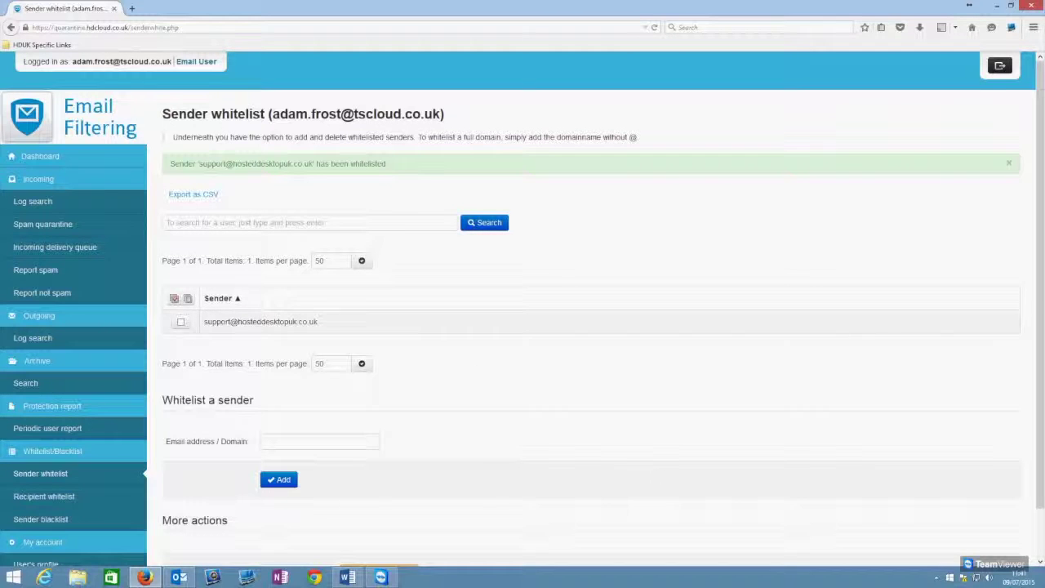
{"action": "left_click", "coordinate": [181, 322]}
{"action": "left_click", "coordinate": [333, 352]}
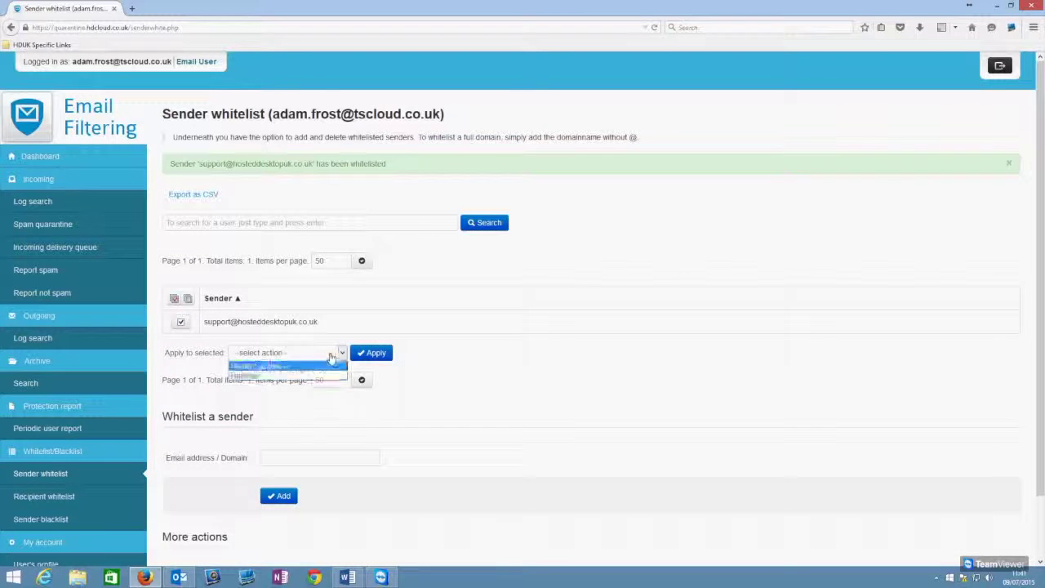
{"action": "left_click", "coordinate": [337, 369]}
{"action": "left_click", "coordinate": [370, 356]}
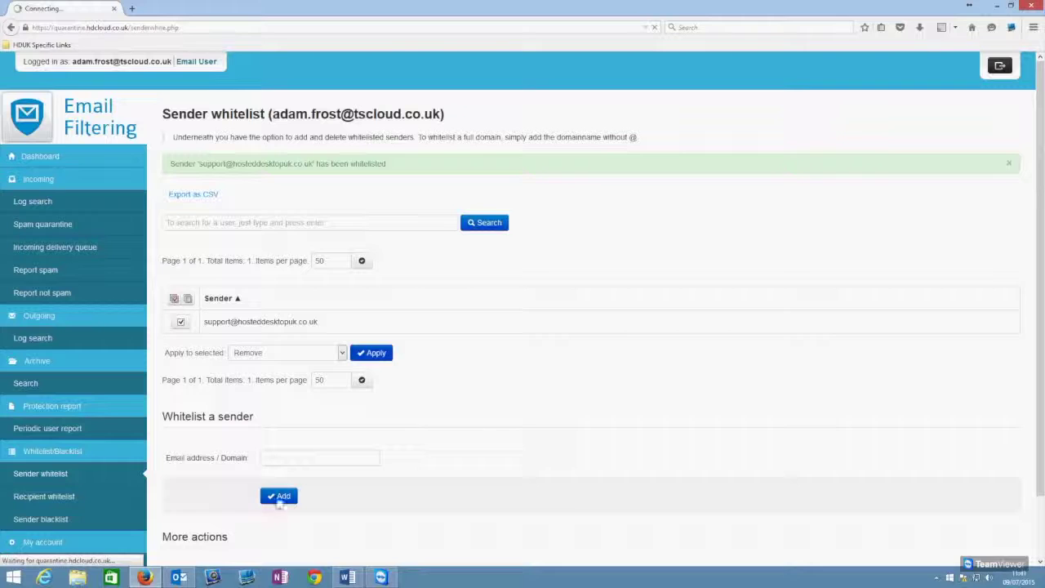
{"action": "scroll", "coordinate": [323, 368], "scroll_direction": "down", "scroll_amount": 1}
Step: Type 'ho', accept the hosteddesktopuk.co.uk suggestion and add it to the Sender whitelist
{"action": "left_click", "coordinate": [319, 358]}
{"action": "type", "text": "ho"}
{"action": "key", "text": "Down"}
{"action": "key", "text": "Return"}
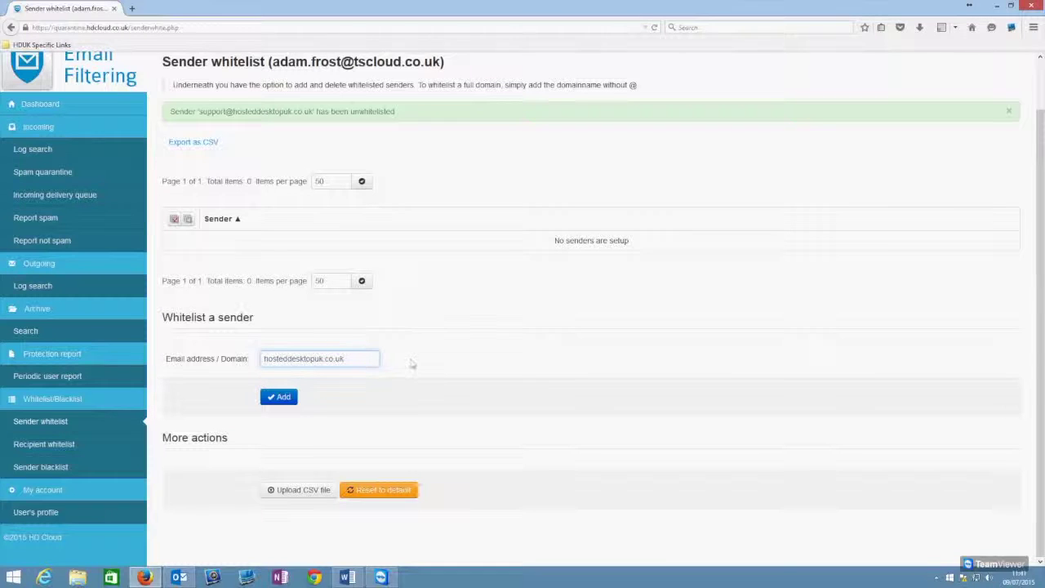
{"action": "left_click", "coordinate": [286, 397]}
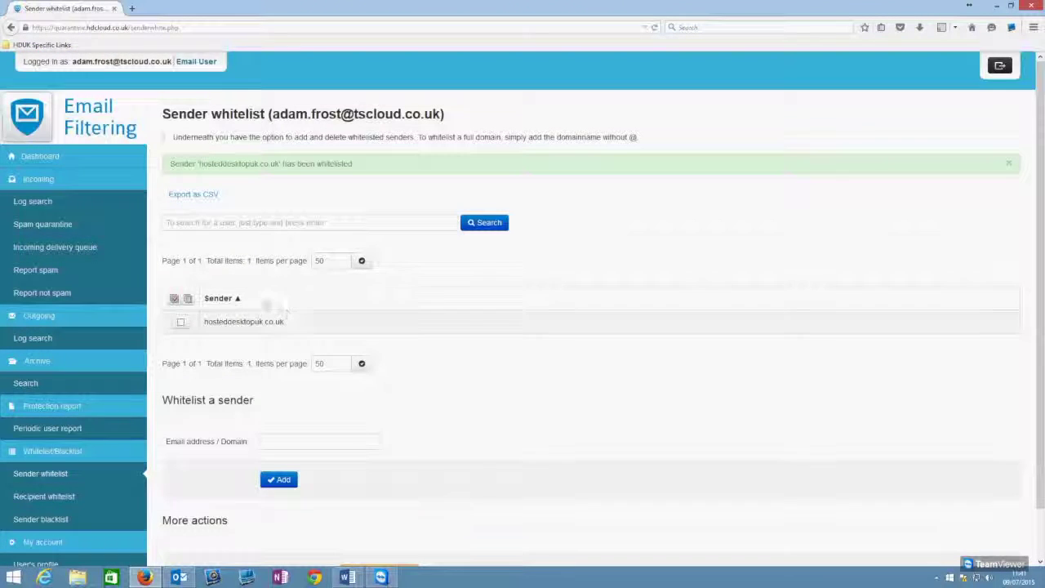
{"action": "scroll", "coordinate": [253, 318], "scroll_direction": "down", "scroll_amount": 2}
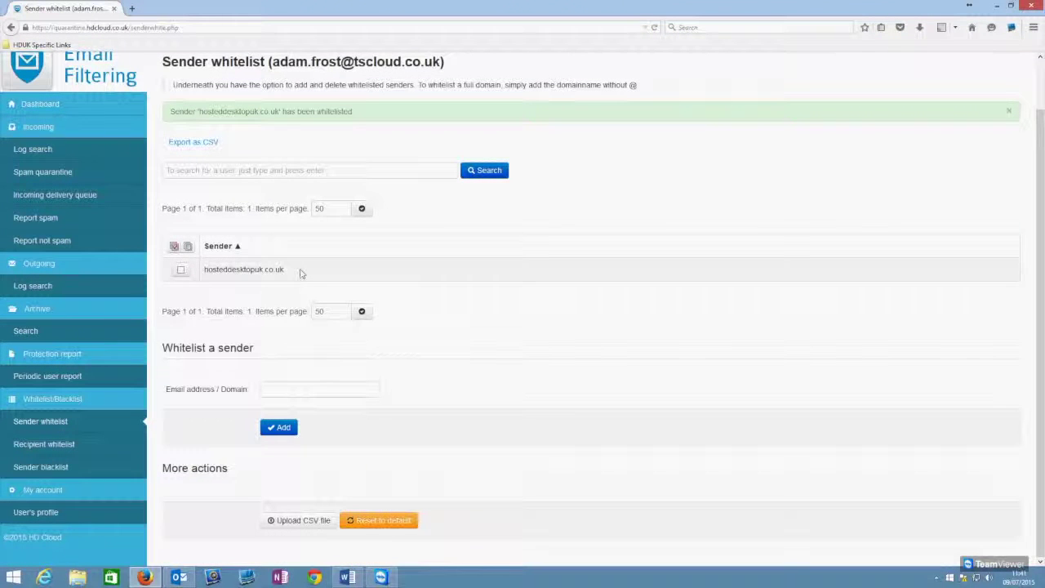
{"action": "scroll", "coordinate": [204, 326], "scroll_direction": "up", "scroll_amount": 2}
{"action": "scroll", "coordinate": [123, 408], "scroll_direction": "down", "scroll_amount": 2}
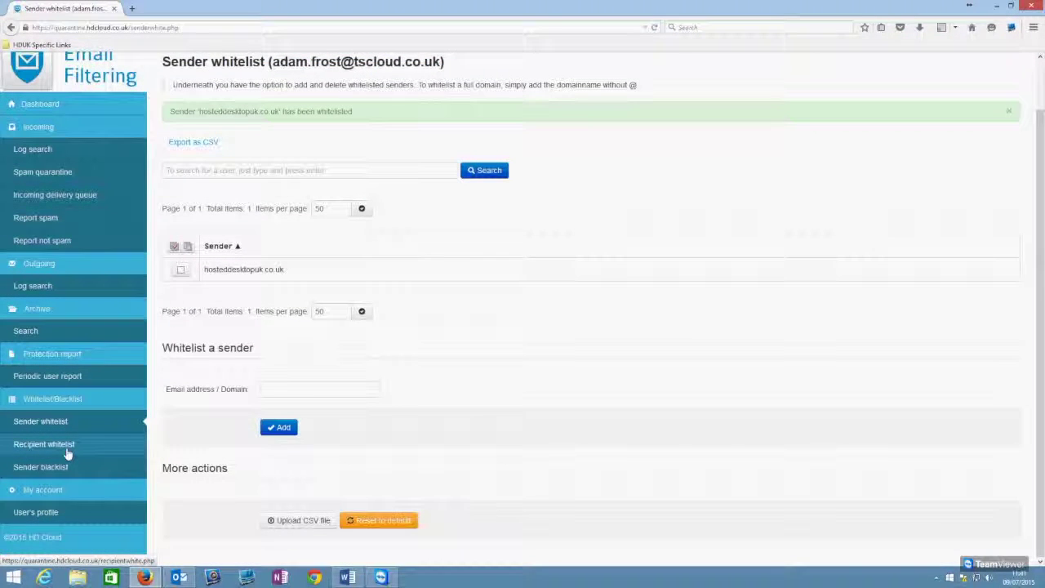
Step: Check the Recipient whitelist status (Unwhitelisted), then go to the empty Sender blacklist page
{"action": "left_click", "coordinate": [68, 445]}
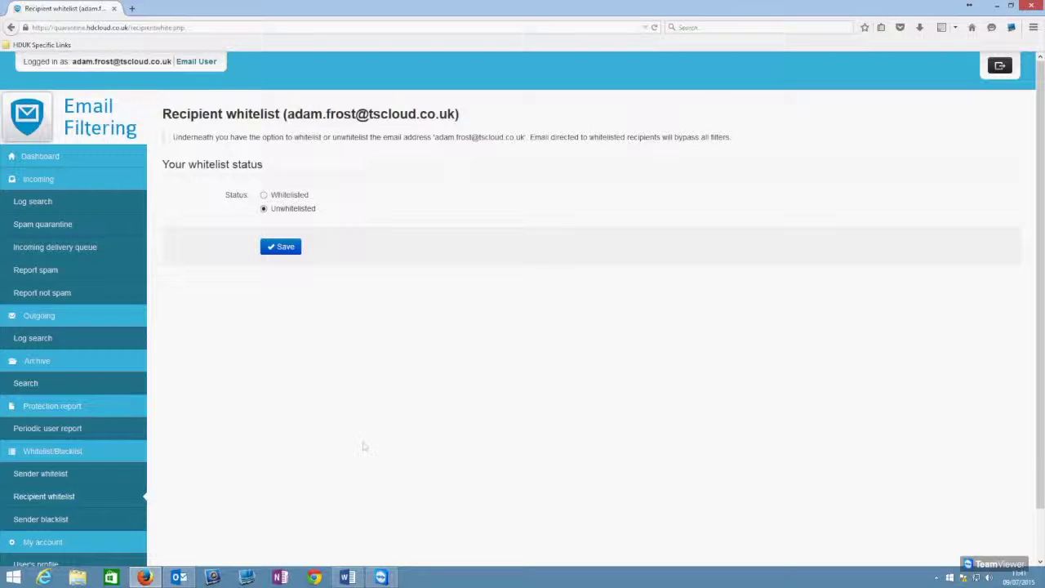
{"action": "scroll", "coordinate": [347, 309], "scroll_direction": "down", "scroll_amount": 1}
{"action": "scroll", "coordinate": [345, 245], "scroll_direction": "up", "scroll_amount": 1}
{"action": "scroll", "coordinate": [93, 389], "scroll_direction": "down", "scroll_amount": 1}
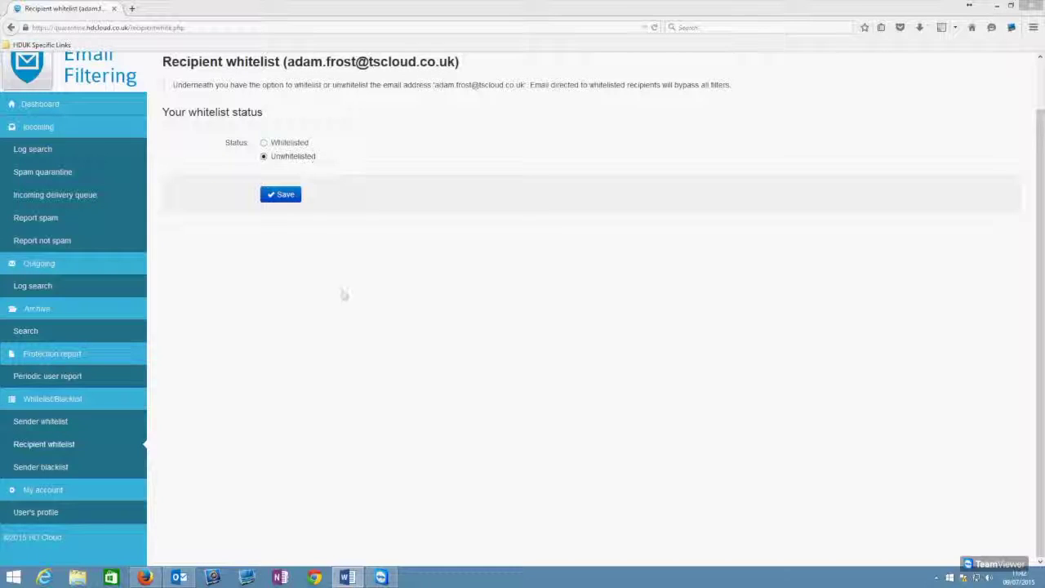
{"action": "left_click", "coordinate": [26, 467]}
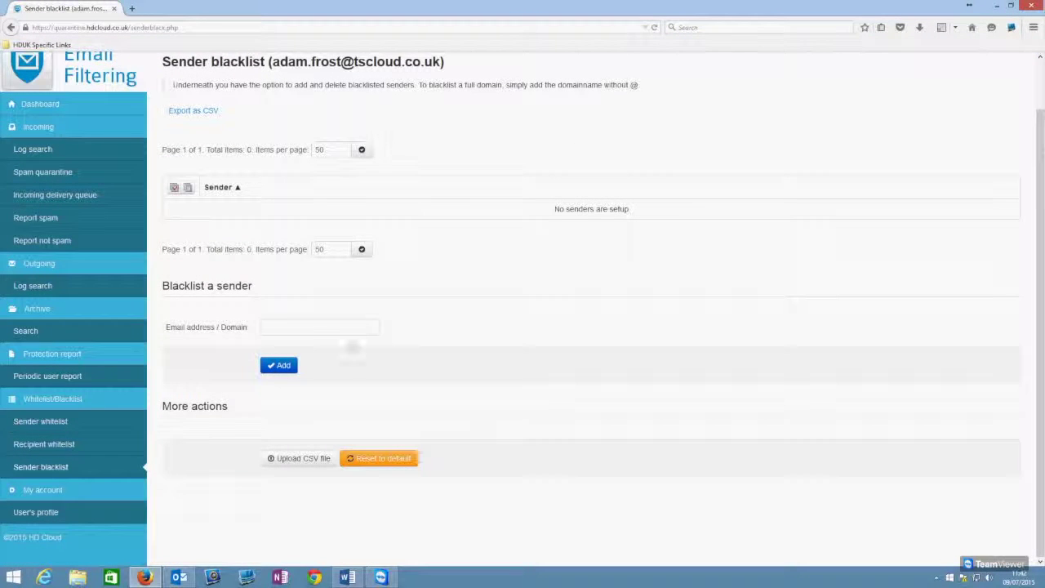
Step: Blacklist hosteddesktopuk.co.uk by typing 'ho', accepting the suggestion and clicking Add
{"action": "left_click", "coordinate": [324, 323]}
{"action": "type", "text": "ho"}
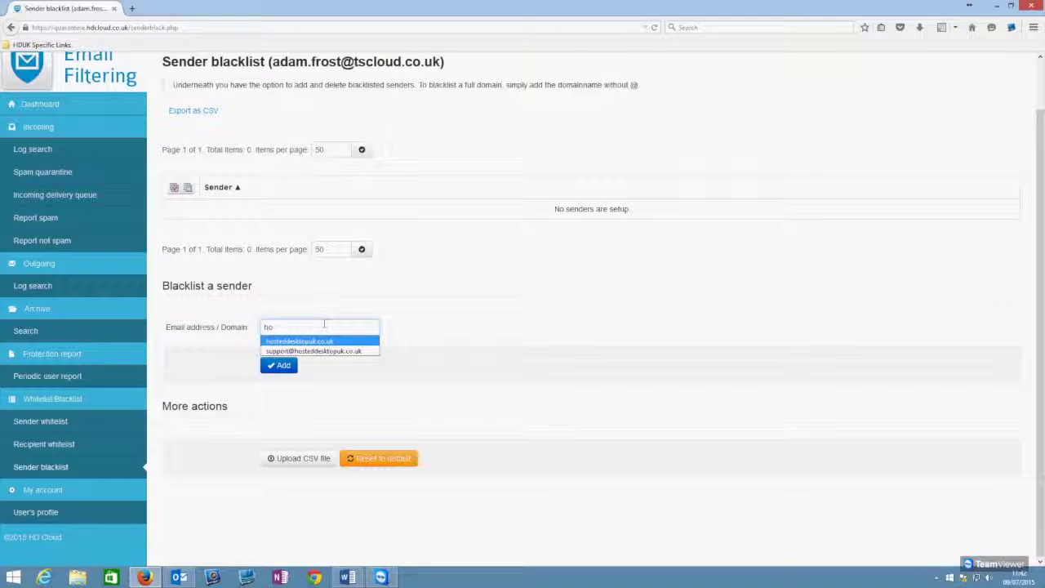
{"action": "key", "text": "Return"}
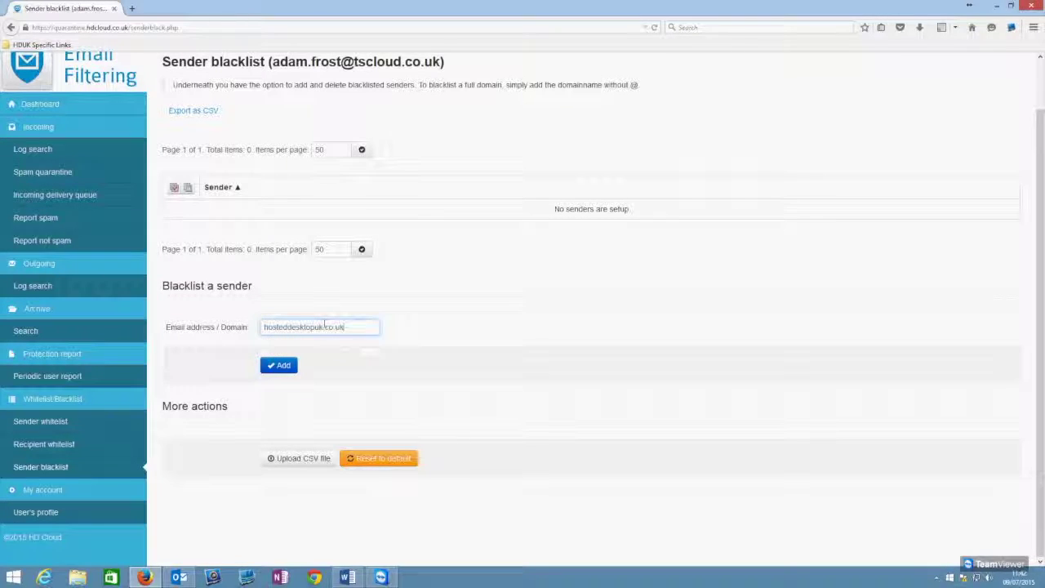
{"action": "left_click", "coordinate": [280, 367]}
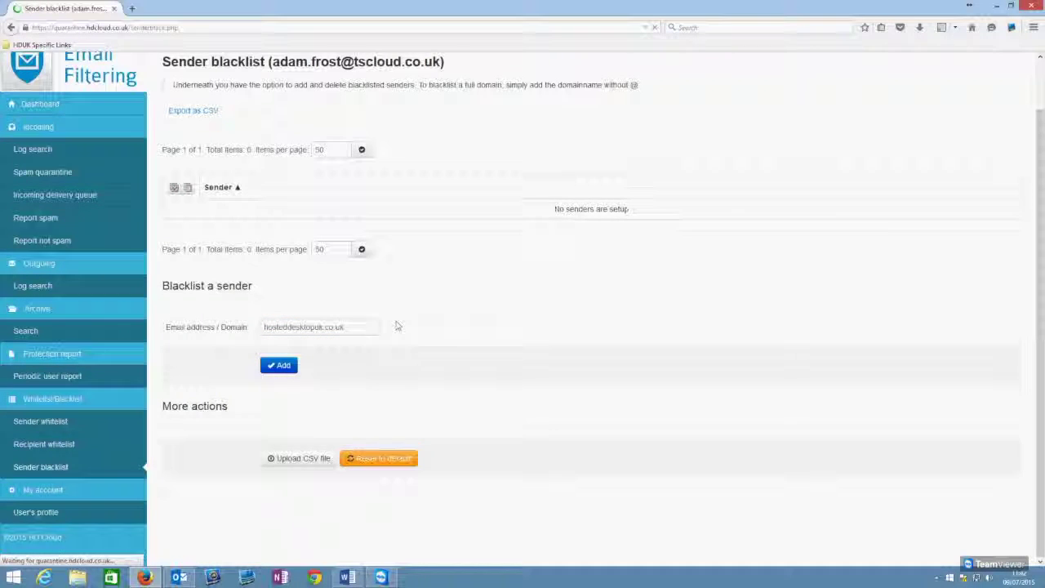
{"action": "scroll", "coordinate": [476, 346], "scroll_direction": "down", "scroll_amount": 2}
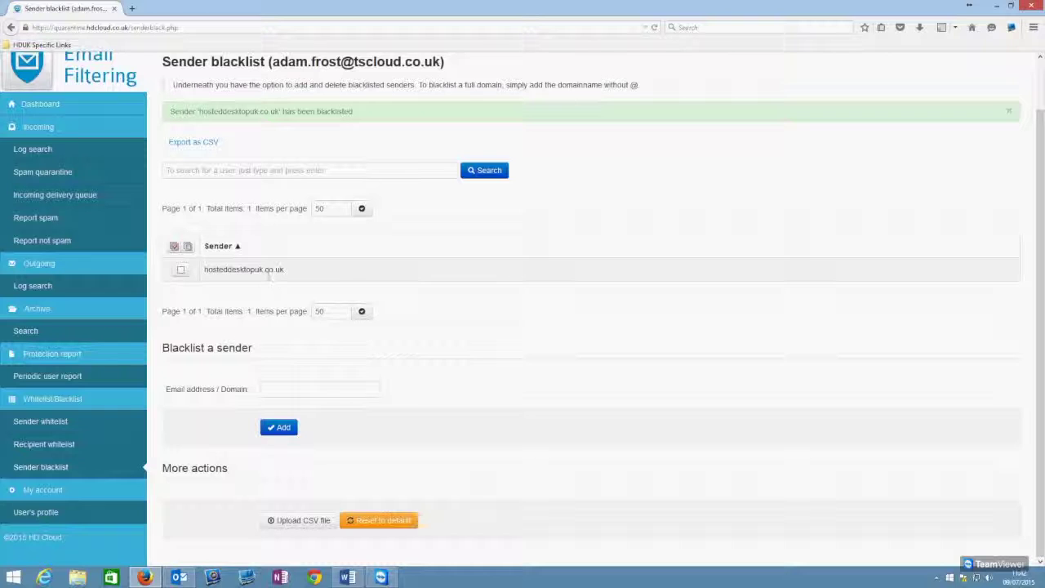
{"action": "scroll", "coordinate": [357, 279], "scroll_direction": "up", "scroll_amount": 2}
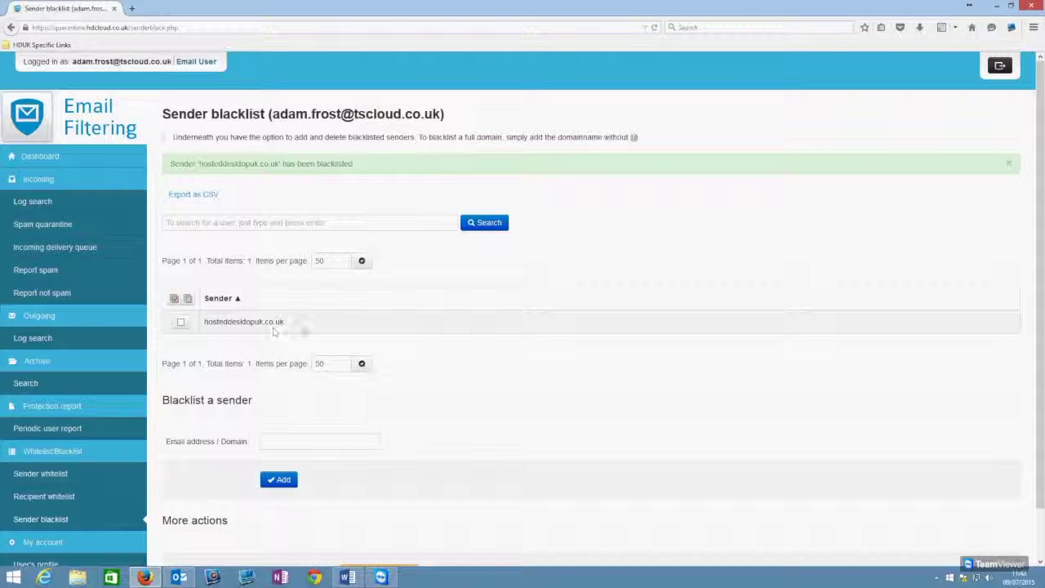
Step: Tick the blacklisted hosteddesktopuk.co.uk entry and choose Remove from the actions dropdown
{"action": "left_click_drag", "start_coordinate": [272, 114], "coordinate": [471, 115]}
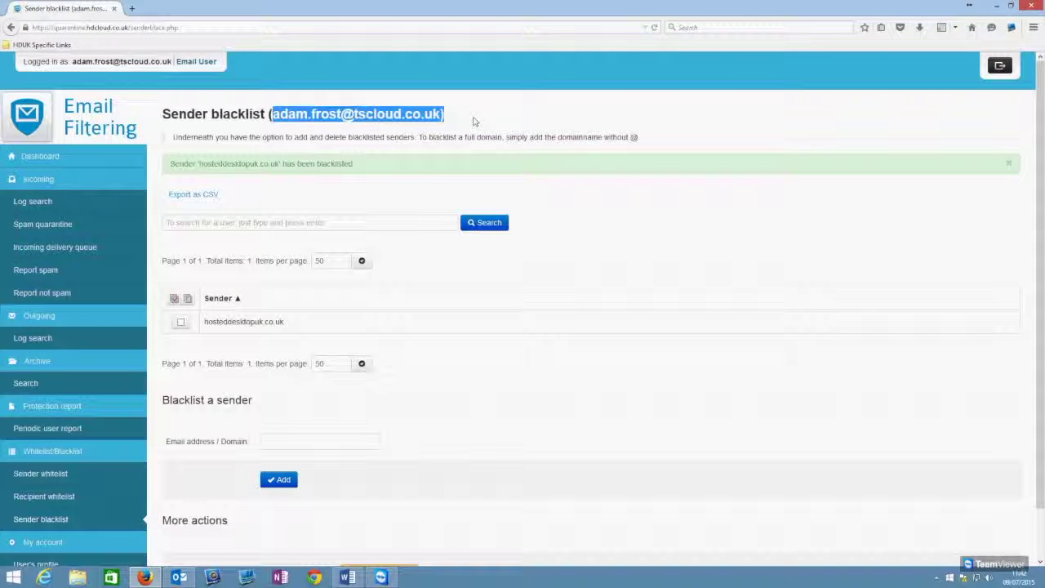
{"action": "left_click", "coordinate": [474, 121]}
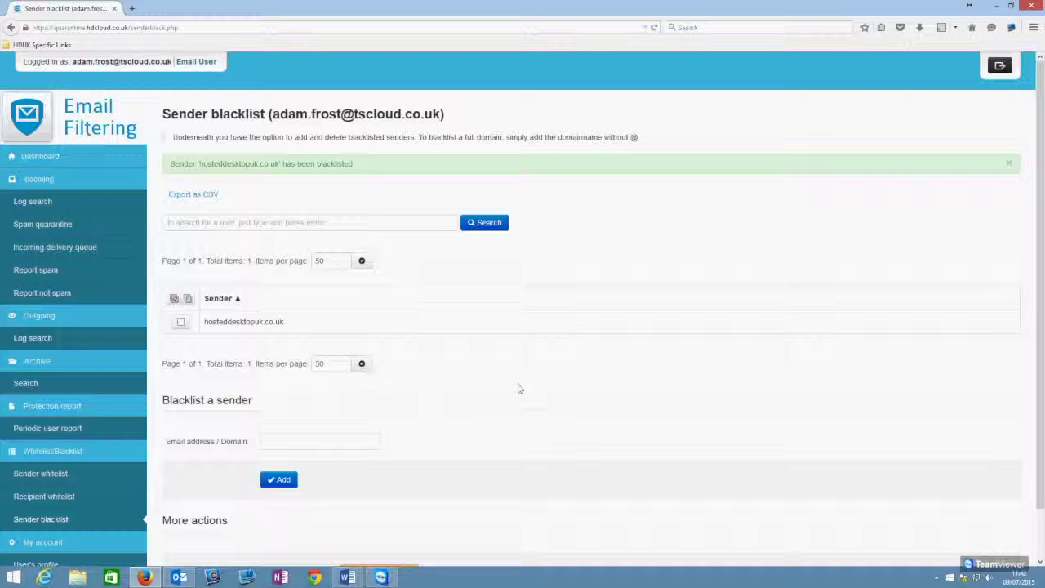
{"action": "scroll", "coordinate": [514, 352], "scroll_direction": "down", "scroll_amount": 2}
{"action": "scroll", "coordinate": [511, 351], "scroll_direction": "up", "scroll_amount": 2}
{"action": "scroll", "coordinate": [433, 349], "scroll_direction": "down", "scroll_amount": 2}
{"action": "scroll", "coordinate": [435, 349], "scroll_direction": "up", "scroll_amount": 2}
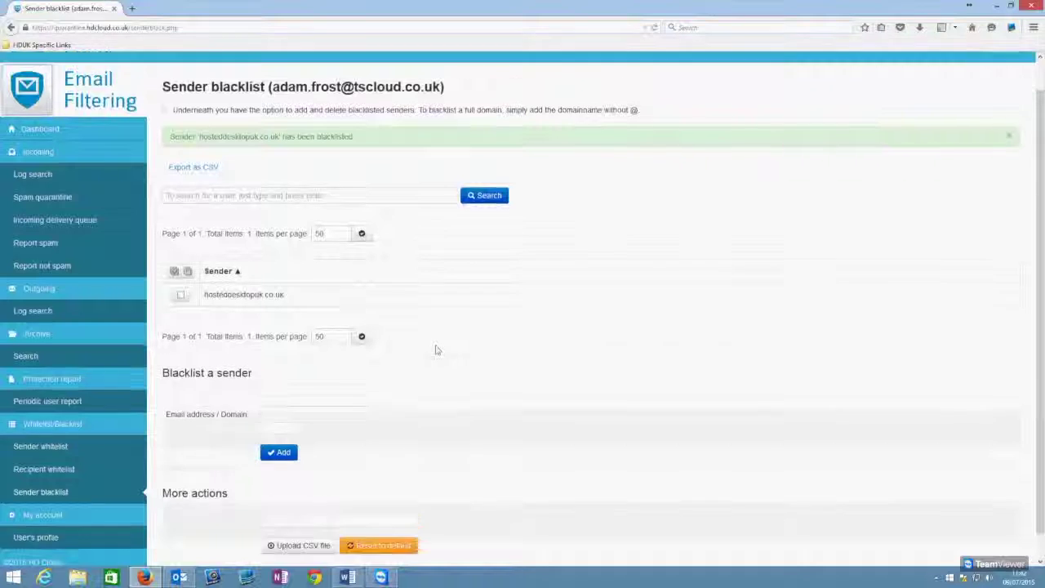
{"action": "scroll", "coordinate": [435, 349], "scroll_direction": "down", "scroll_amount": 2}
{"action": "scroll", "coordinate": [452, 343], "scroll_direction": "up", "scroll_amount": 2}
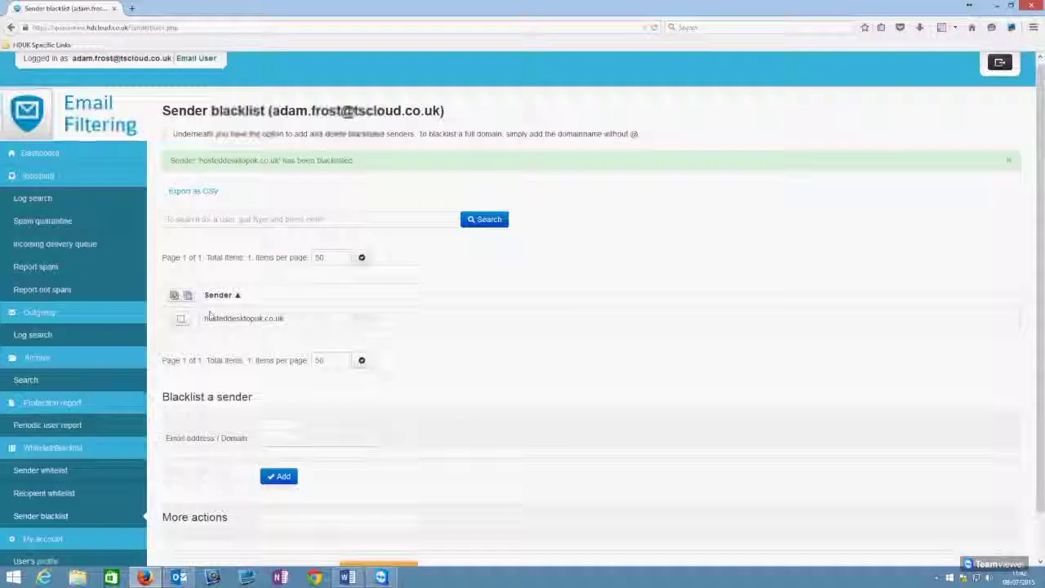
{"action": "scroll", "coordinate": [192, 267], "scroll_direction": "down", "scroll_amount": 1}
{"action": "left_click", "coordinate": [180, 269]}
{"action": "left_click", "coordinate": [337, 301]}
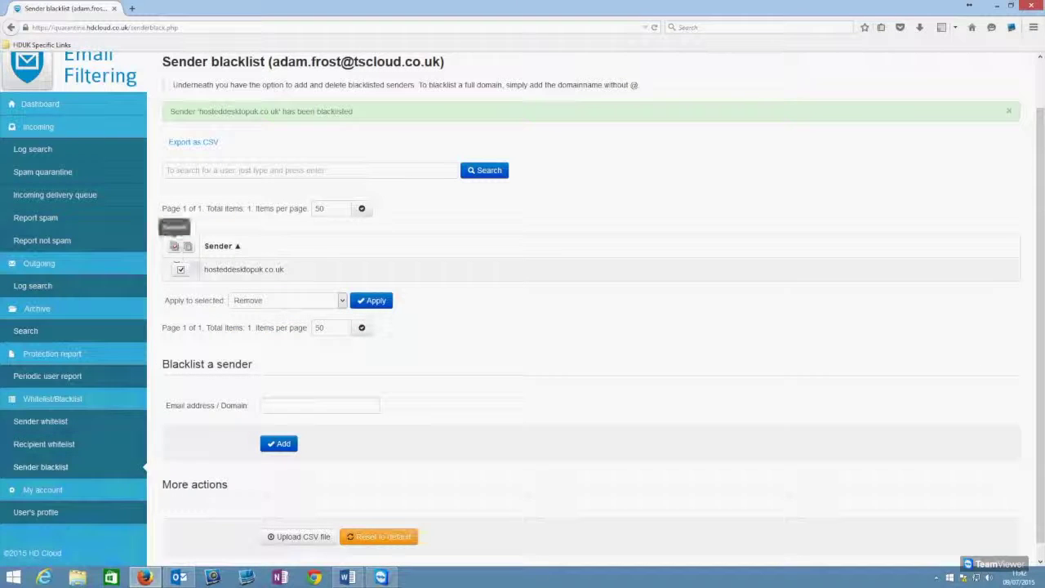
{"action": "left_click", "coordinate": [374, 300]}
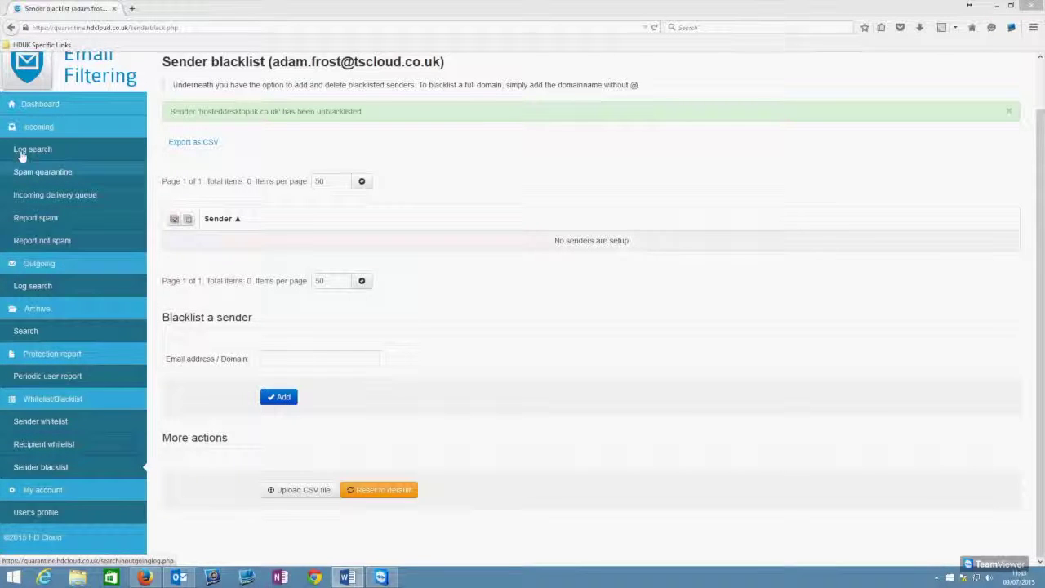
Step: Go back to the control panel Dashboard from the sidebar
{"action": "left_click", "coordinate": [36, 105]}
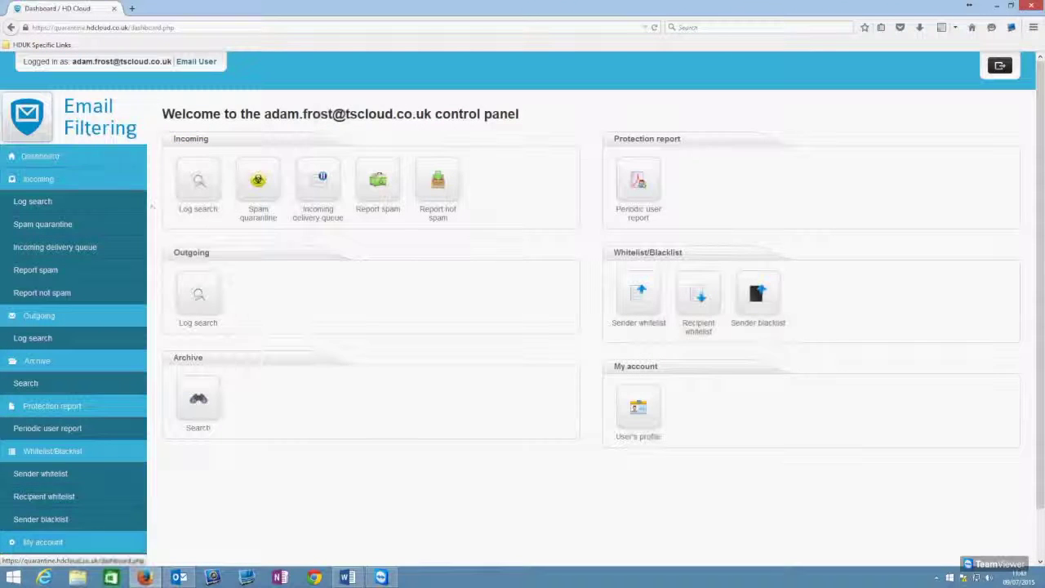
Step: Open the incoming Log search, keep 'within range' mode and set the start date to 11 June 2015
{"action": "left_click", "coordinate": [196, 186]}
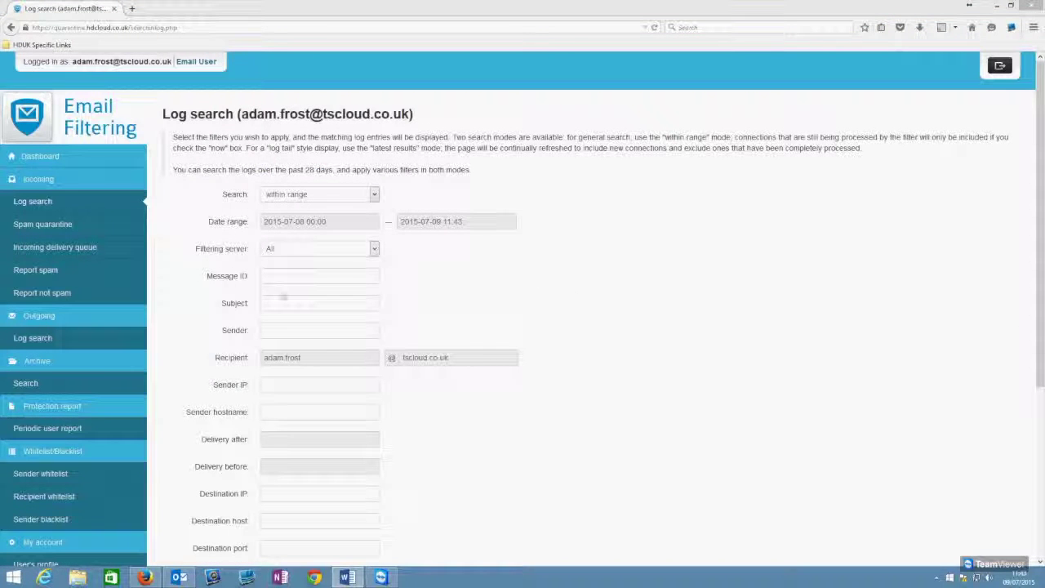
{"action": "left_click", "coordinate": [373, 194]}
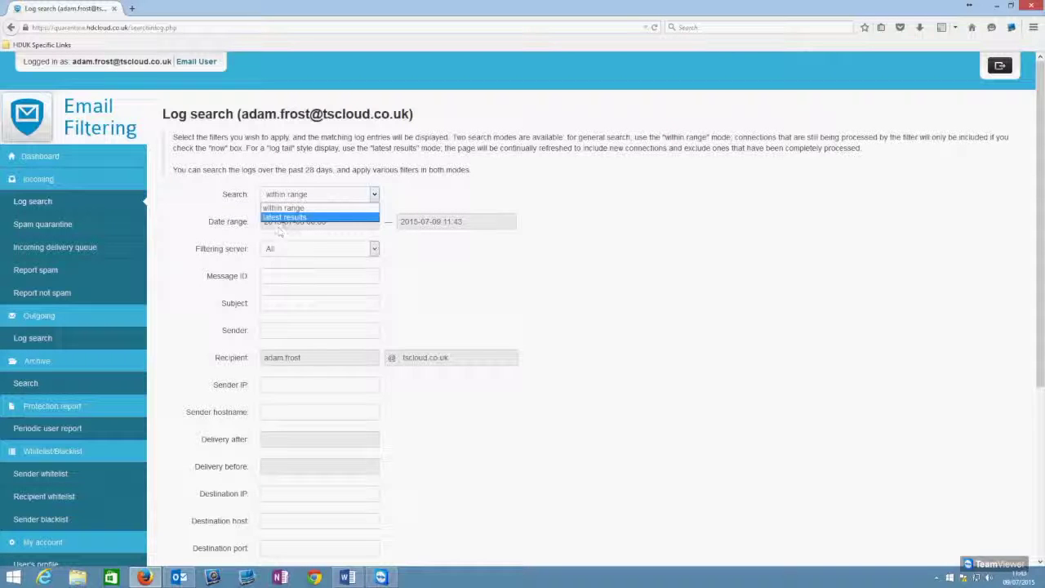
{"action": "left_click", "coordinate": [291, 217]}
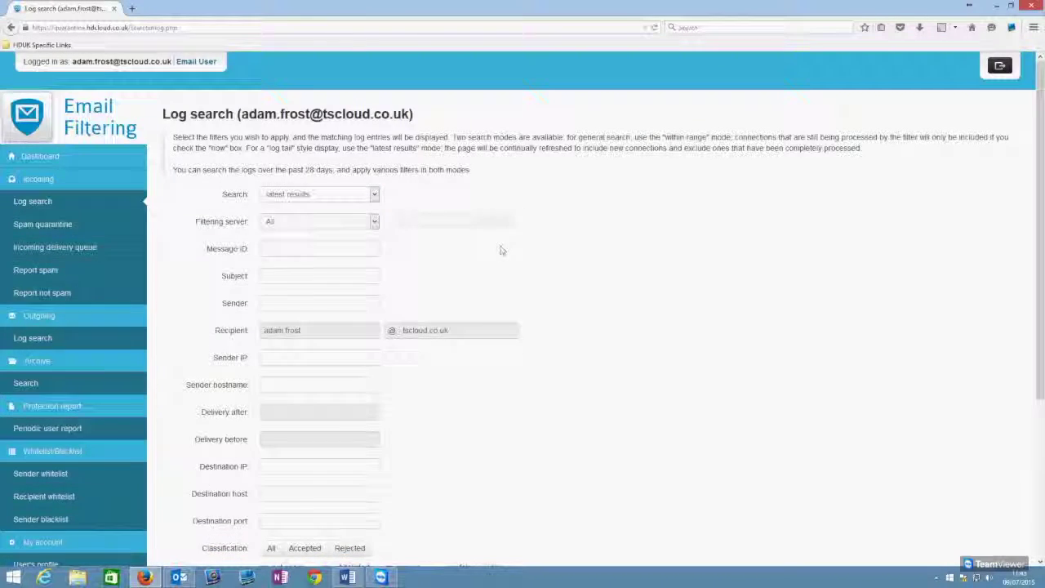
{"action": "scroll", "coordinate": [490, 367], "scroll_direction": "down", "scroll_amount": 5}
{"action": "scroll", "coordinate": [468, 482], "scroll_direction": "up", "scroll_amount": 5}
{"action": "left_click", "coordinate": [310, 195]}
{"action": "left_click", "coordinate": [292, 205]}
{"action": "left_click", "coordinate": [298, 221]}
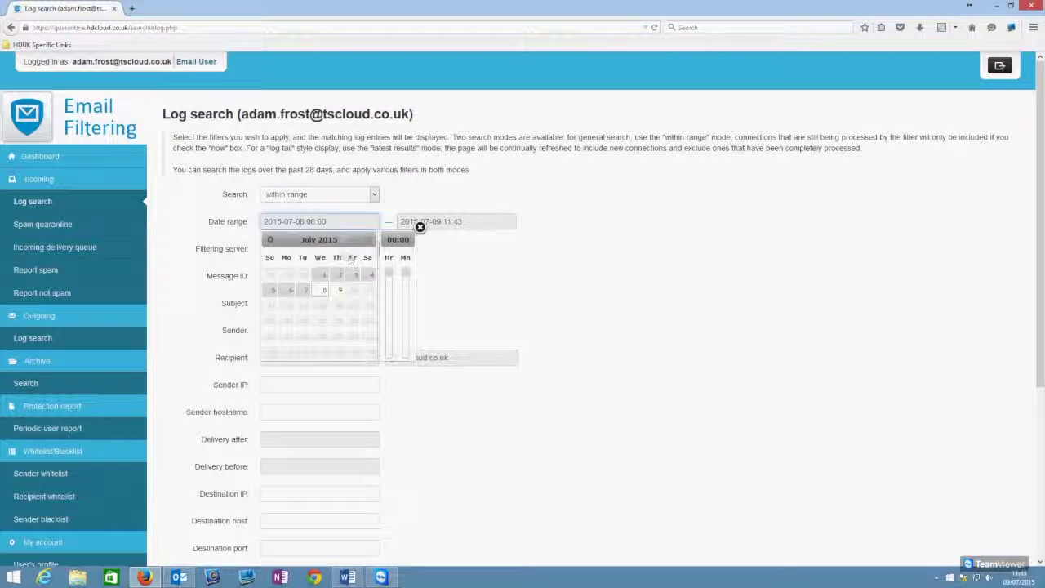
{"action": "left_click", "coordinate": [270, 239]}
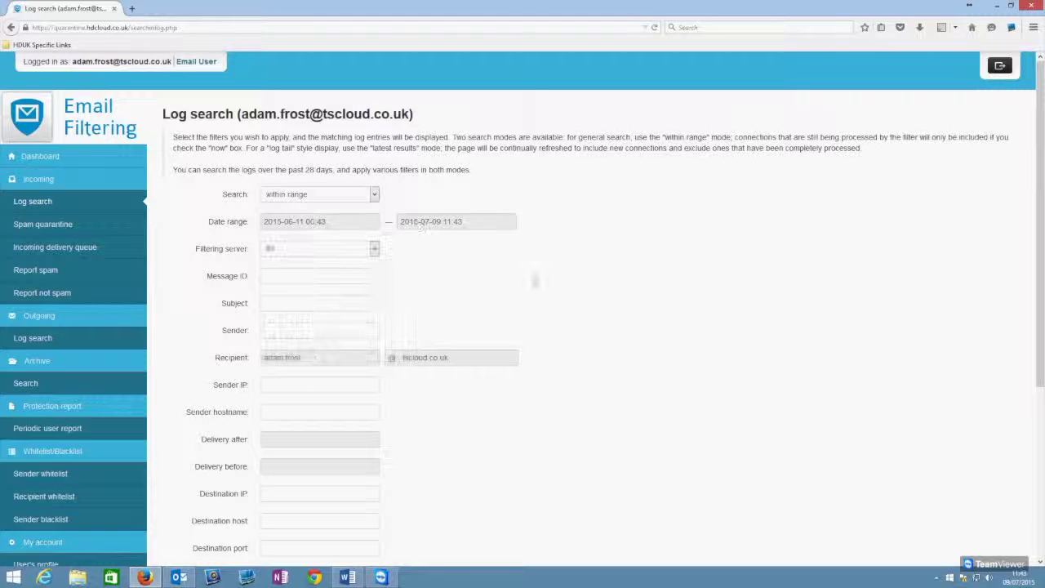
Step: Tick 'Return partial matches' and run the log search
{"action": "scroll", "coordinate": [451, 281], "scroll_direction": "down", "scroll_amount": 3}
{"action": "scroll", "coordinate": [437, 168], "scroll_direction": "down", "scroll_amount": 2}
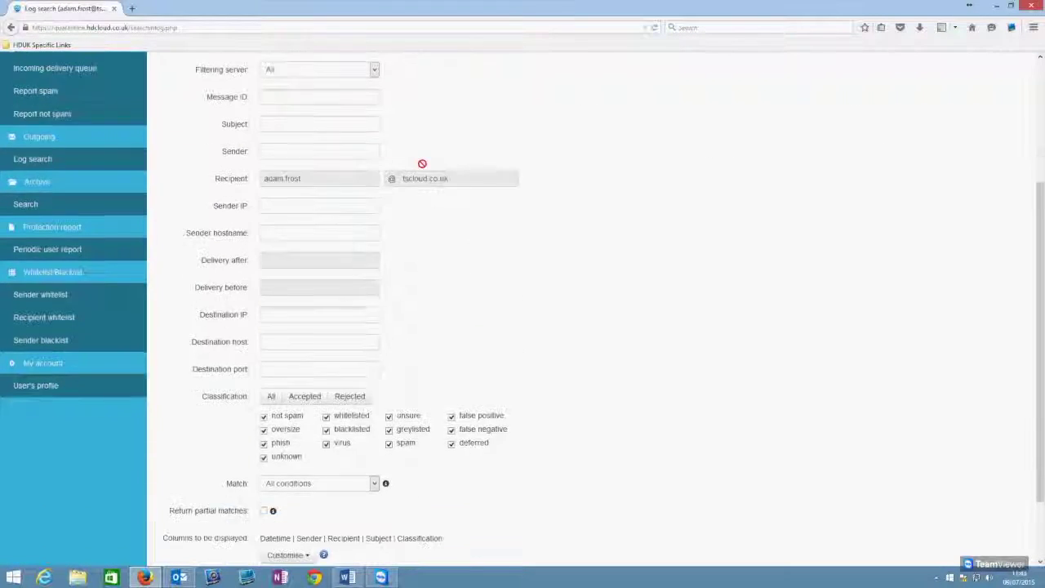
{"action": "scroll", "coordinate": [357, 133], "scroll_direction": "up", "scroll_amount": 2}
{"action": "left_click", "coordinate": [278, 179]}
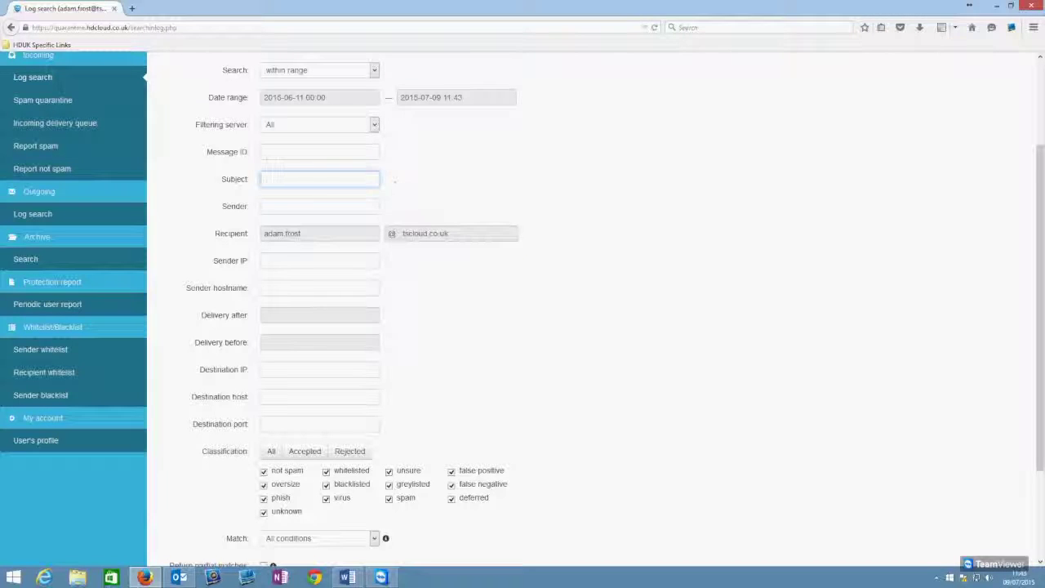
{"action": "scroll", "coordinate": [394, 180], "scroll_direction": "down", "scroll_amount": 1}
{"action": "key", "text": "Tab"}
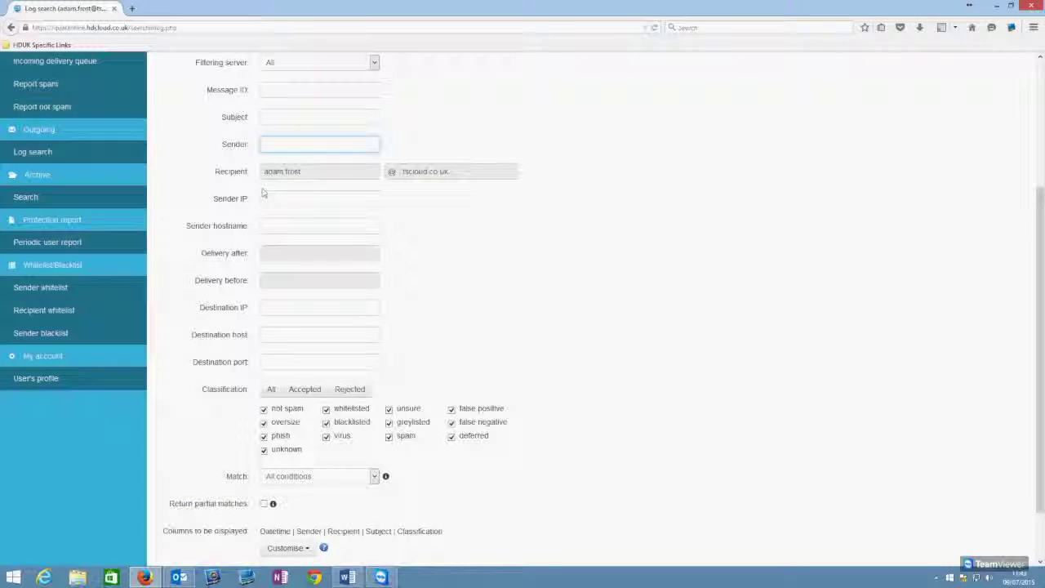
{"action": "scroll", "coordinate": [367, 208], "scroll_direction": "down", "scroll_amount": 1}
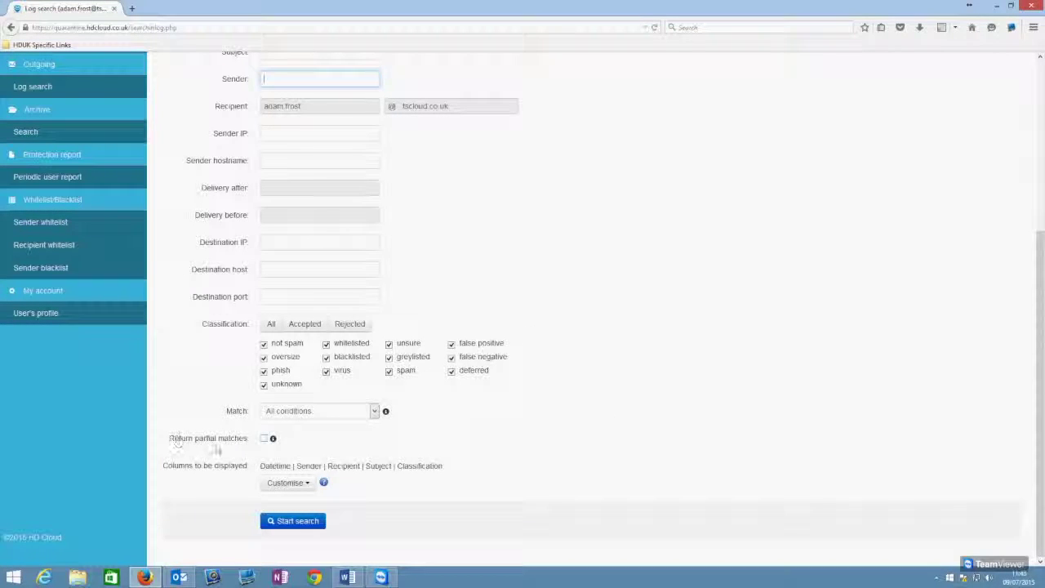
{"action": "left_click", "coordinate": [263, 440]}
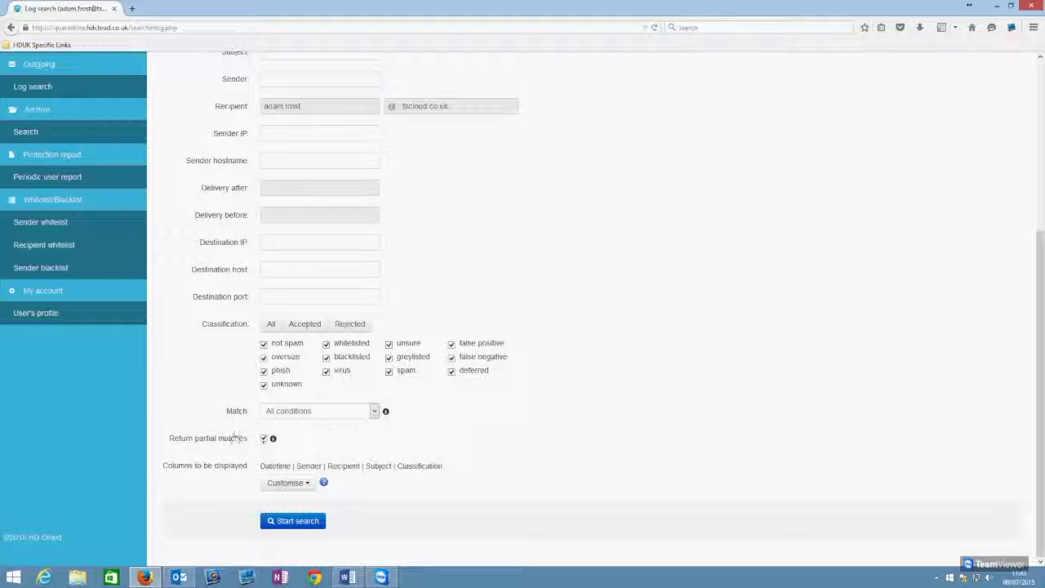
{"action": "scroll", "coordinate": [265, 181], "scroll_direction": "up", "scroll_amount": 3}
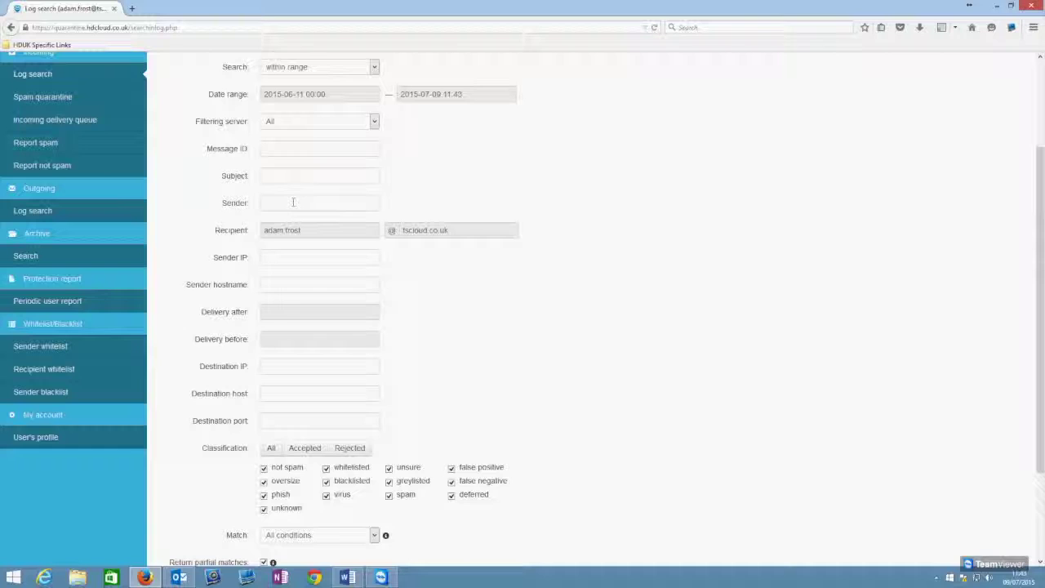
{"action": "scroll", "coordinate": [286, 322], "scroll_direction": "up", "scroll_amount": 2}
{"action": "scroll", "coordinate": [286, 323], "scroll_direction": "down", "scroll_amount": 4}
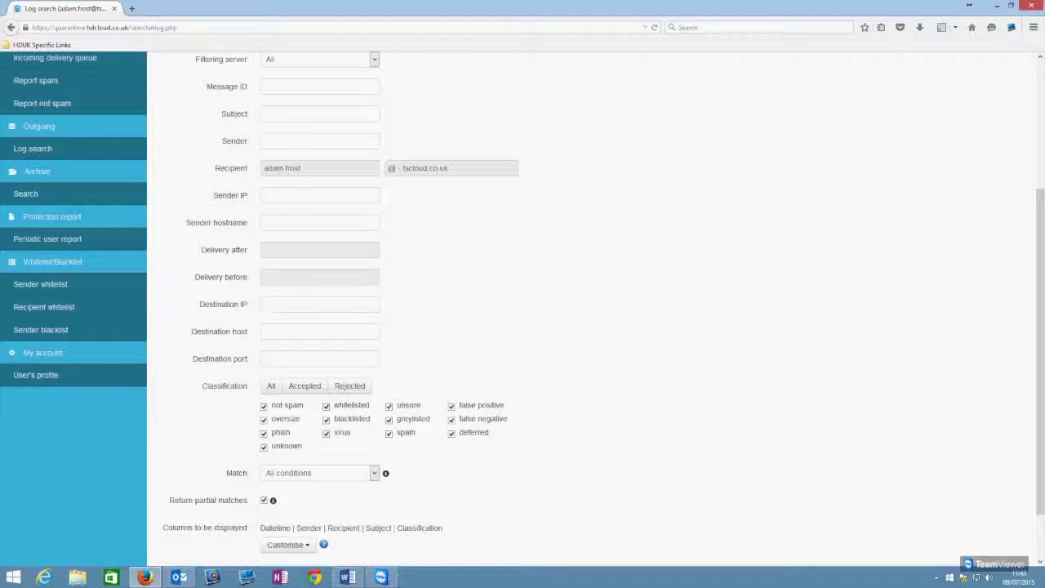
{"action": "scroll", "coordinate": [384, 409], "scroll_direction": "down", "scroll_amount": 2}
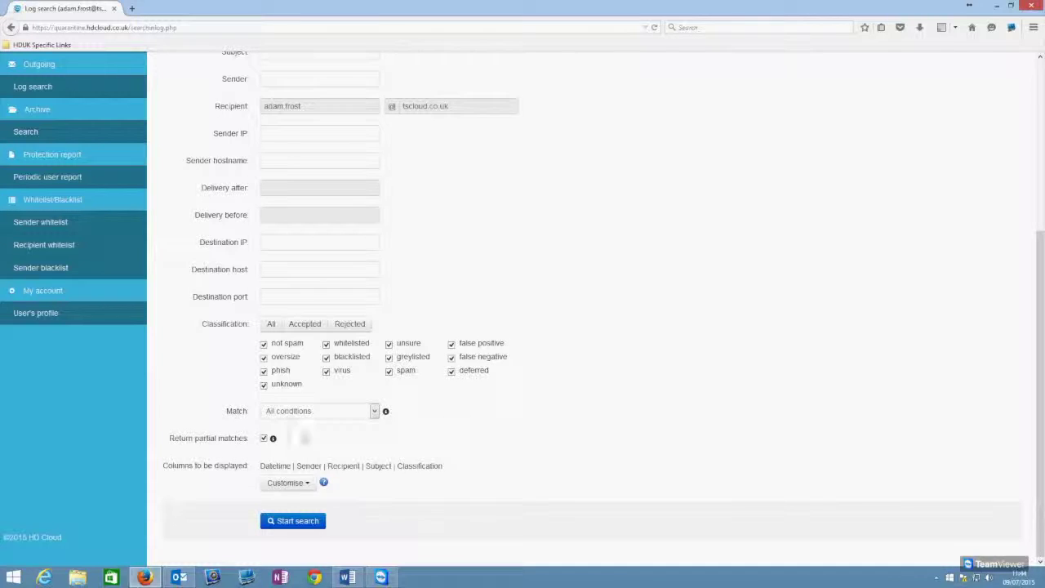
{"action": "left_click", "coordinate": [276, 525]}
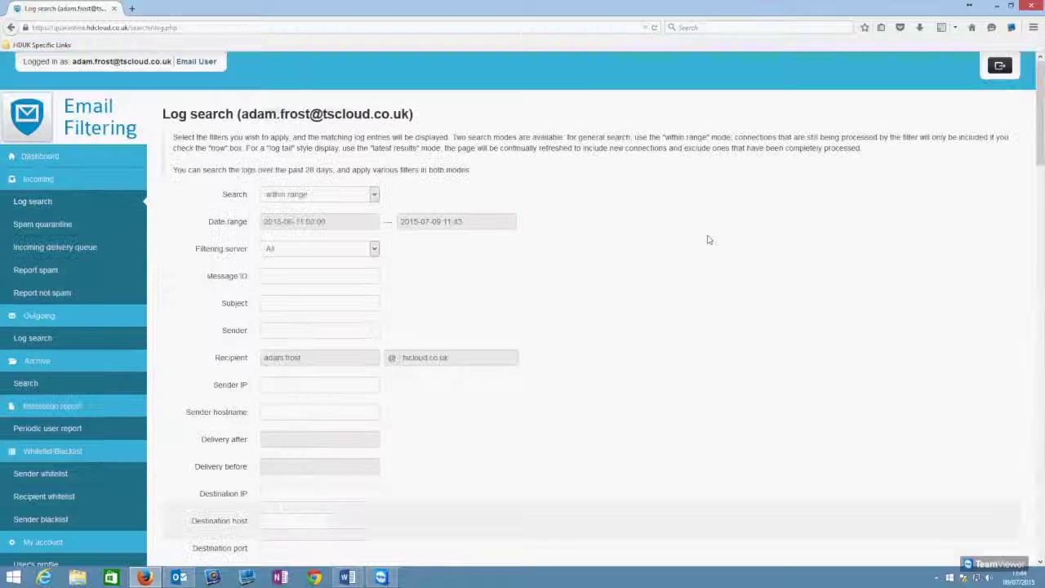
Step: Review the 38 search results' Accepted/Rejected classifications, highlighting the Malware content detected reason
{"action": "scroll", "coordinate": [576, 239], "scroll_direction": "down", "scroll_amount": 3}
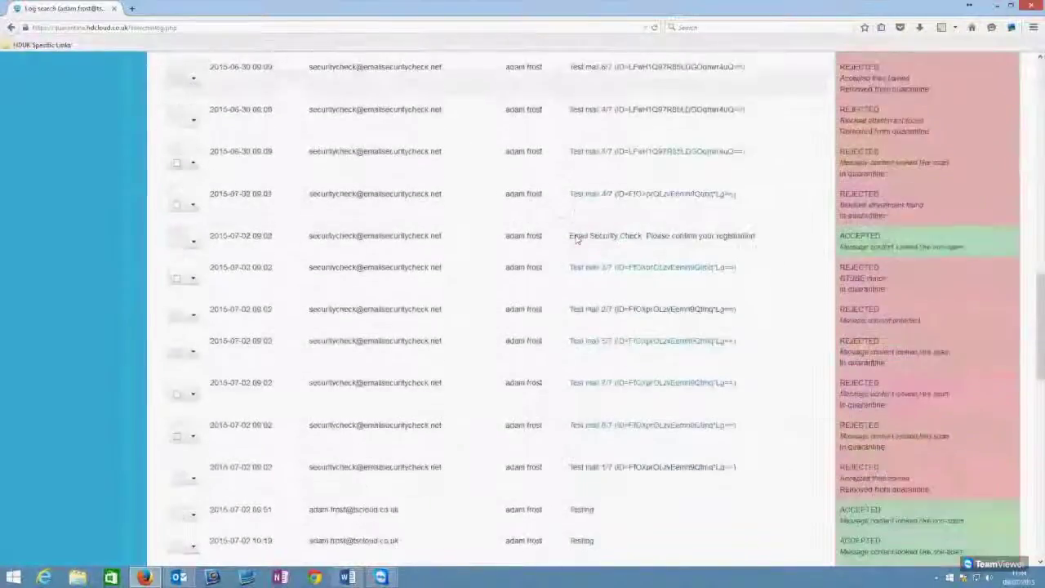
{"action": "scroll", "coordinate": [606, 275], "scroll_direction": "up", "scroll_amount": 5}
{"action": "scroll", "coordinate": [861, 310], "scroll_direction": "down", "scroll_amount": 3}
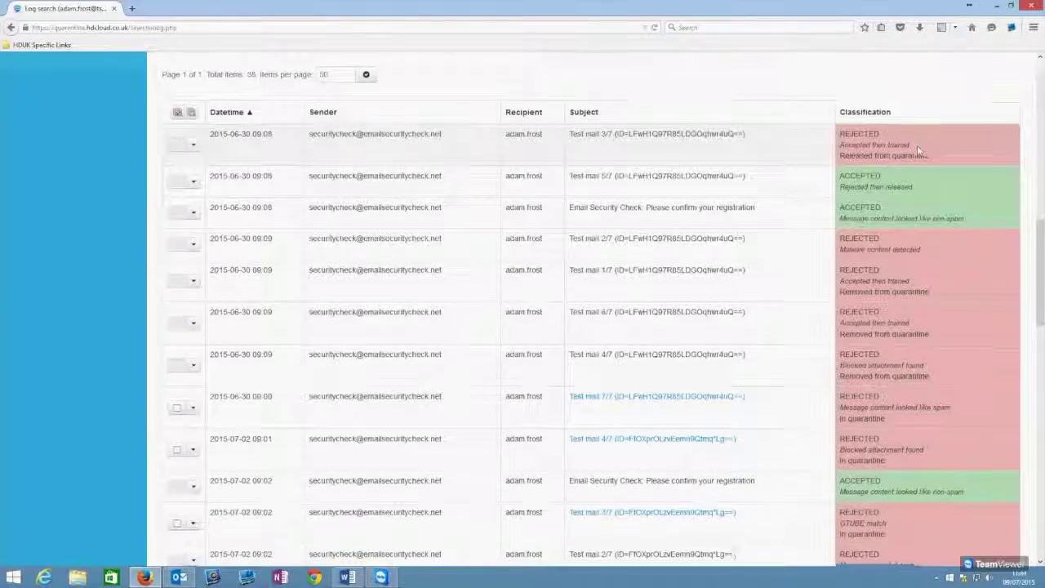
{"action": "scroll", "coordinate": [917, 145], "scroll_direction": "down", "scroll_amount": 4}
{"action": "scroll", "coordinate": [877, 136], "scroll_direction": "up", "scroll_amount": 4}
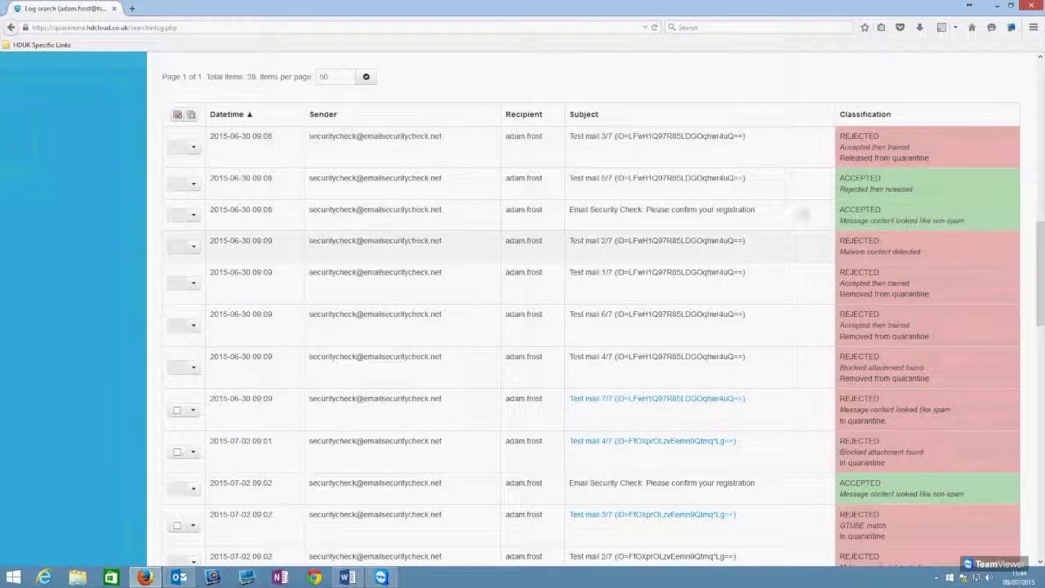
{"action": "scroll", "coordinate": [885, 147], "scroll_direction": "down", "scroll_amount": 2}
{"action": "scroll", "coordinate": [865, 148], "scroll_direction": "up", "scroll_amount": 1}
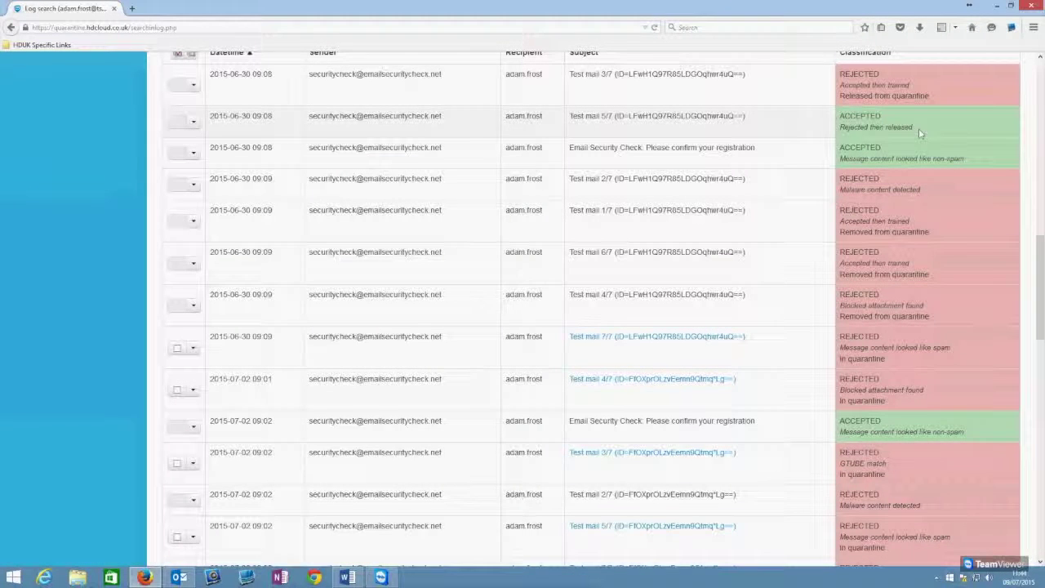
{"action": "scroll", "coordinate": [883, 266], "scroll_direction": "down", "scroll_amount": 1}
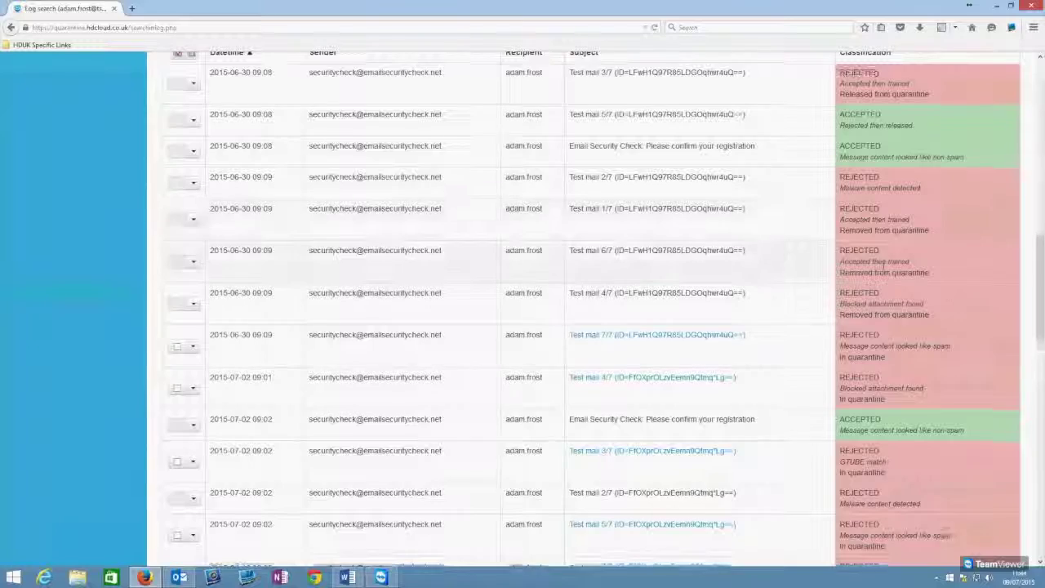
{"action": "scroll", "coordinate": [875, 204], "scroll_direction": "up", "scroll_amount": 1}
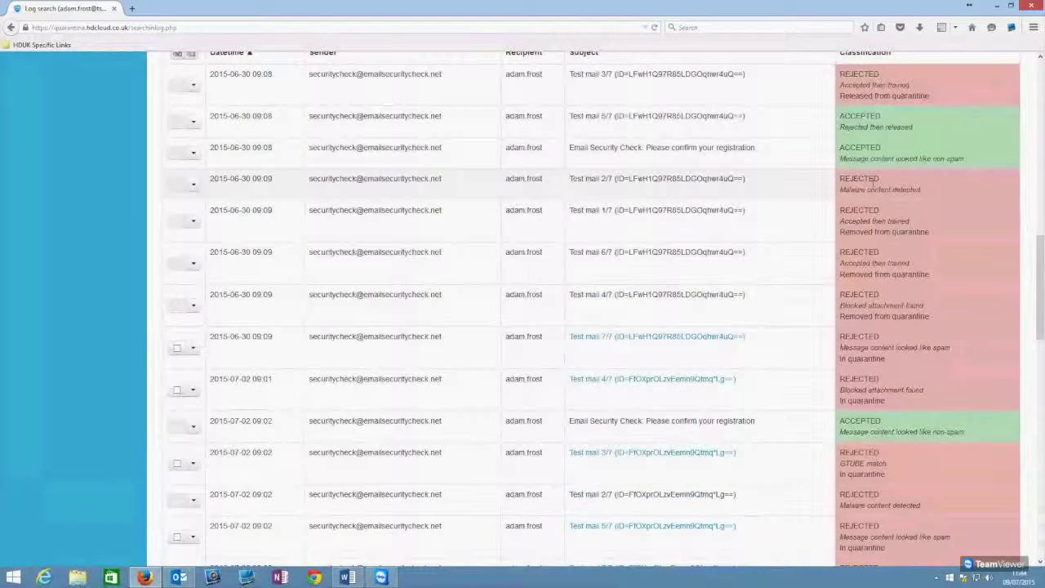
{"action": "left_click_drag", "start_coordinate": [925, 198], "coordinate": [925, 193]}
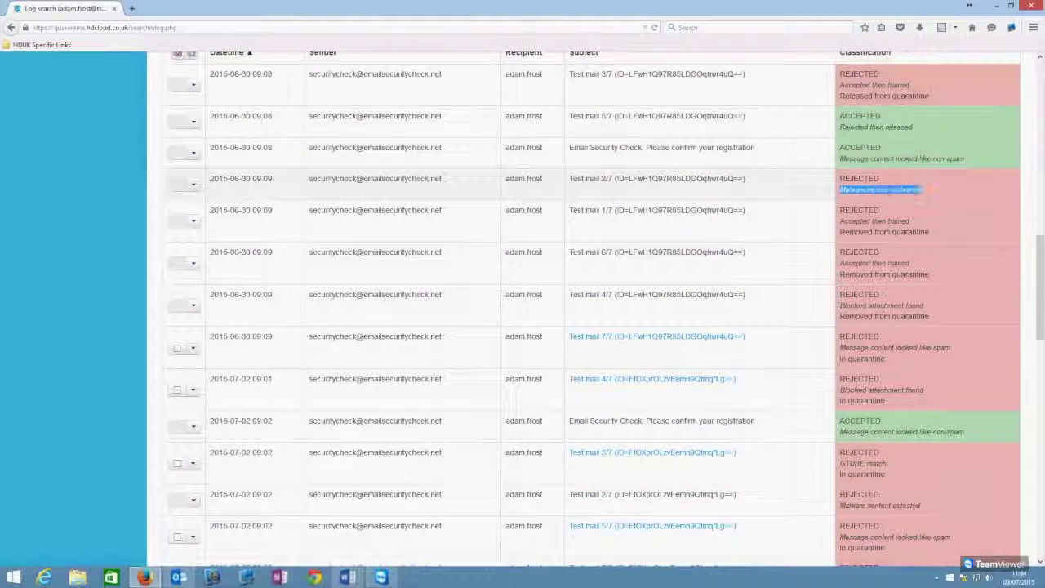
{"action": "scroll", "coordinate": [922, 189], "scroll_direction": "down", "scroll_amount": 5}
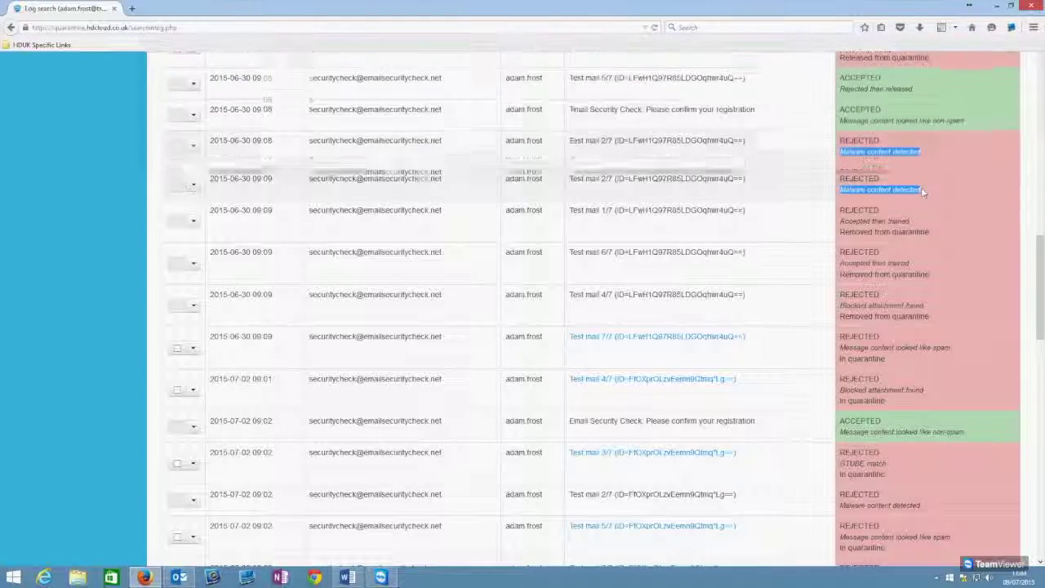
{"action": "scroll", "coordinate": [943, 217], "scroll_direction": "up", "scroll_amount": 2}
{"action": "left_click_drag", "start_coordinate": [925, 181], "coordinate": [841, 172]}
{"action": "scroll", "coordinate": [841, 171], "scroll_direction": "down", "scroll_amount": 1}
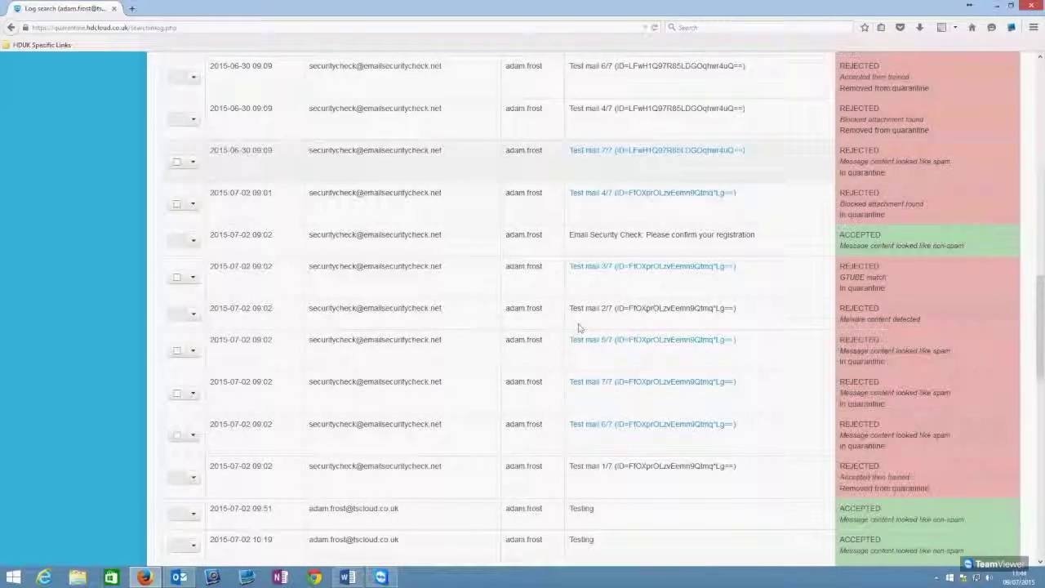
{"action": "scroll", "coordinate": [579, 327], "scroll_direction": "up", "scroll_amount": 10}
{"action": "scroll", "coordinate": [650, 274], "scroll_direction": "down", "scroll_amount": 6}
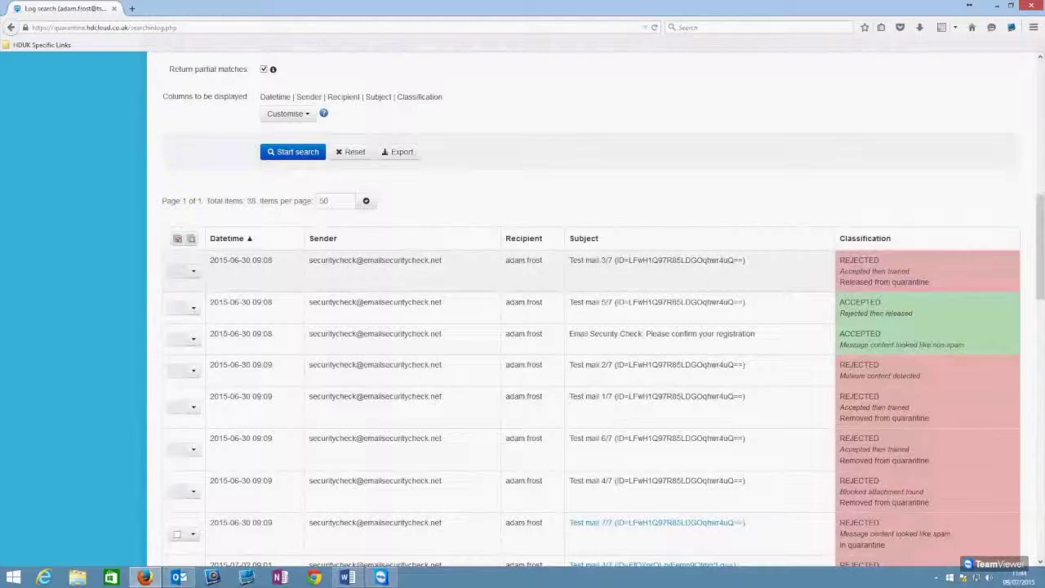
{"action": "scroll", "coordinate": [310, 356], "scroll_direction": "down", "scroll_amount": 4}
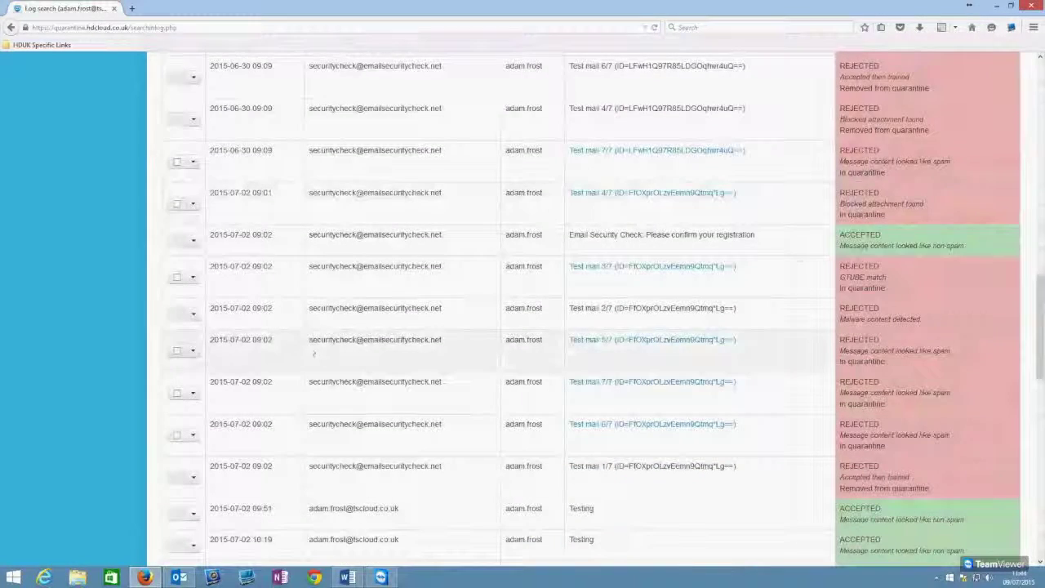
{"action": "left_click", "coordinate": [192, 277]}
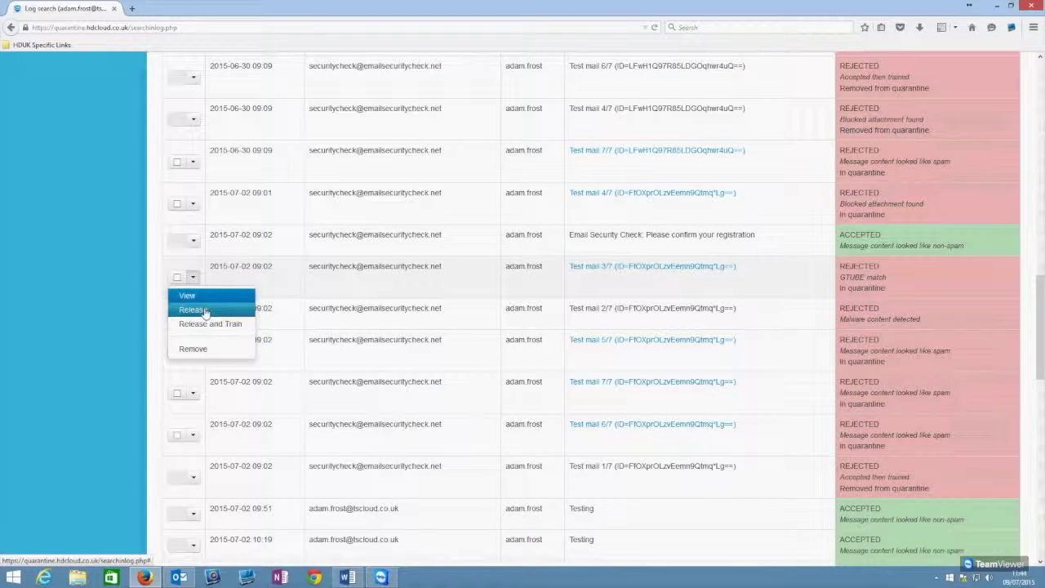
{"action": "right_click", "coordinate": [98, 298]}
{"action": "left_click", "coordinate": [98, 299]}
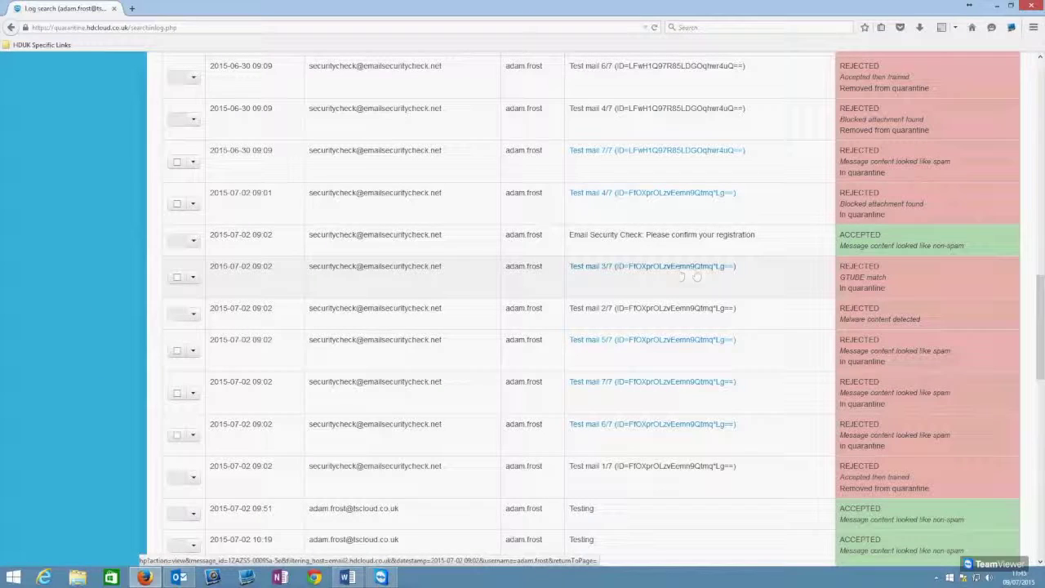
{"action": "scroll", "coordinate": [408, 327], "scroll_direction": "up", "scroll_amount": 3}
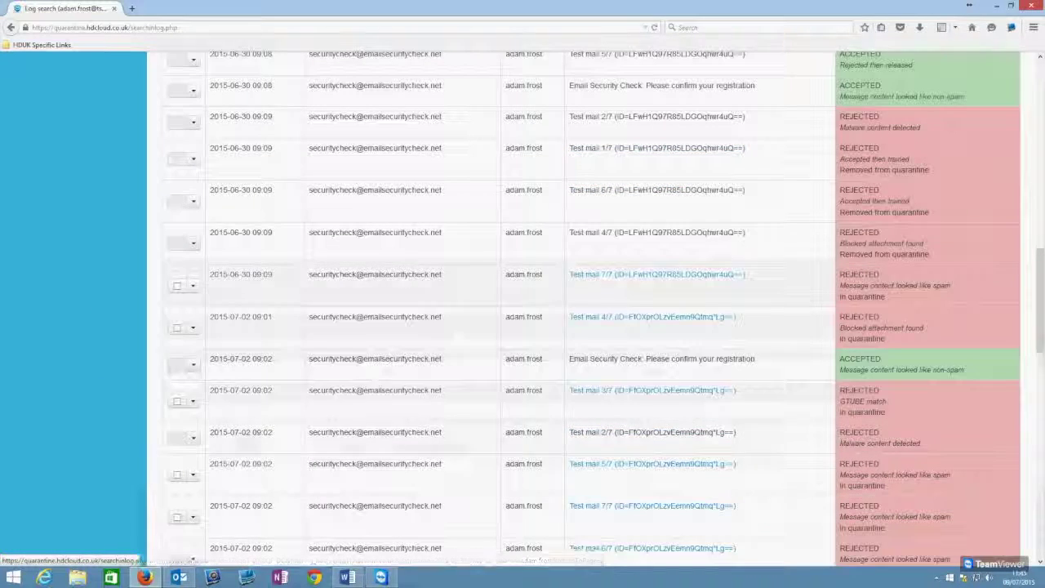
{"action": "scroll", "coordinate": [178, 359], "scroll_direction": "up", "scroll_amount": 6}
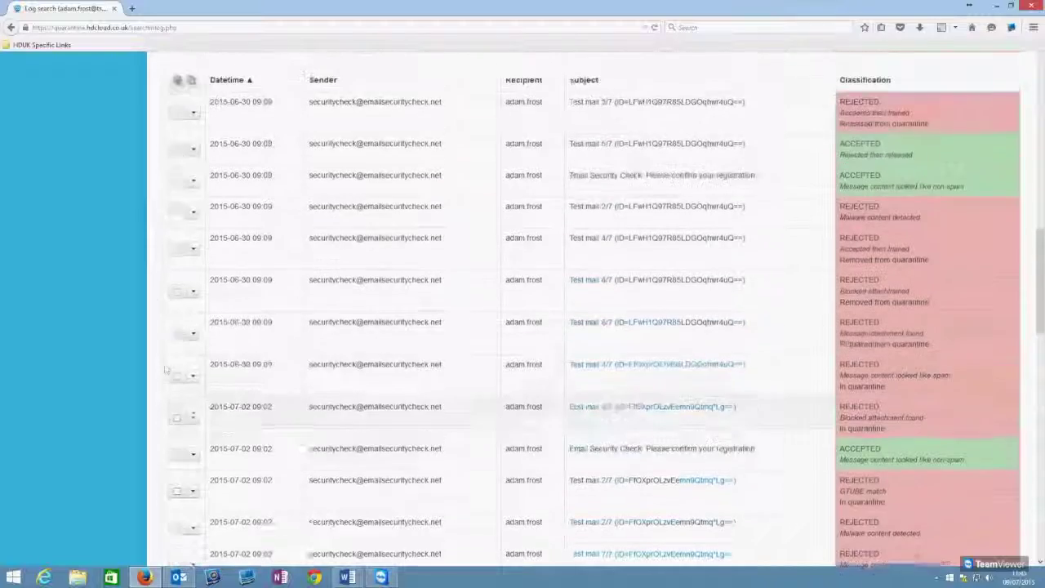
{"action": "scroll", "coordinate": [181, 333], "scroll_direction": "up", "scroll_amount": 2}
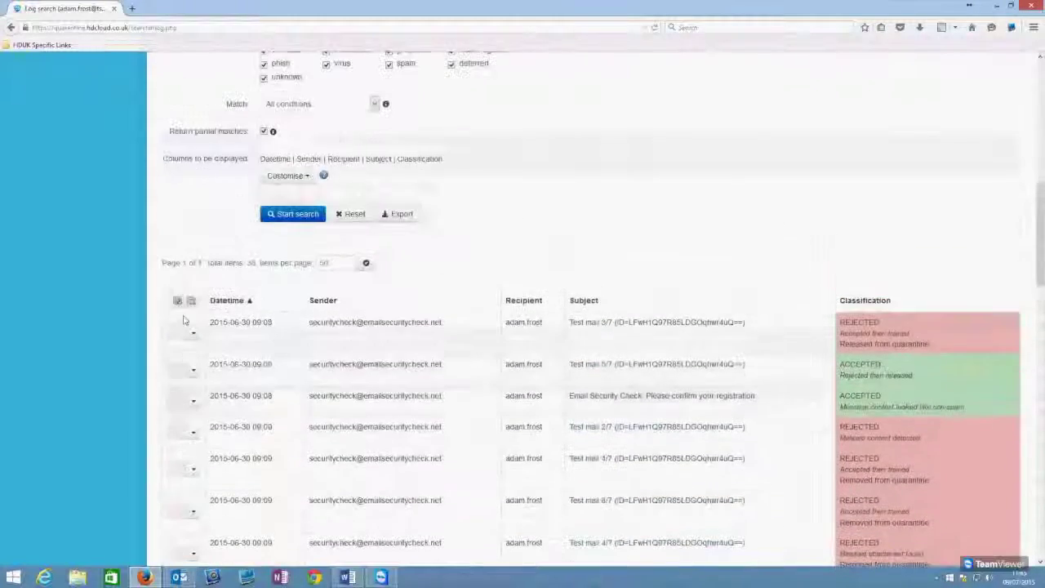
{"action": "scroll", "coordinate": [187, 342], "scroll_direction": "down", "scroll_amount": 2}
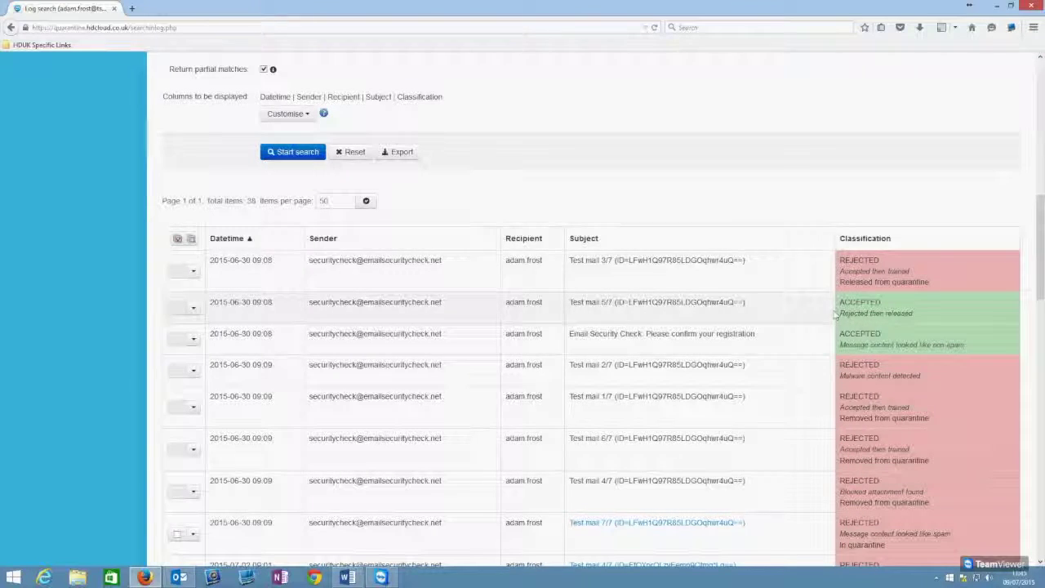
{"action": "scroll", "coordinate": [186, 286], "scroll_direction": "down", "scroll_amount": 4}
{"action": "scroll", "coordinate": [744, 304], "scroll_direction": "down", "scroll_amount": 5}
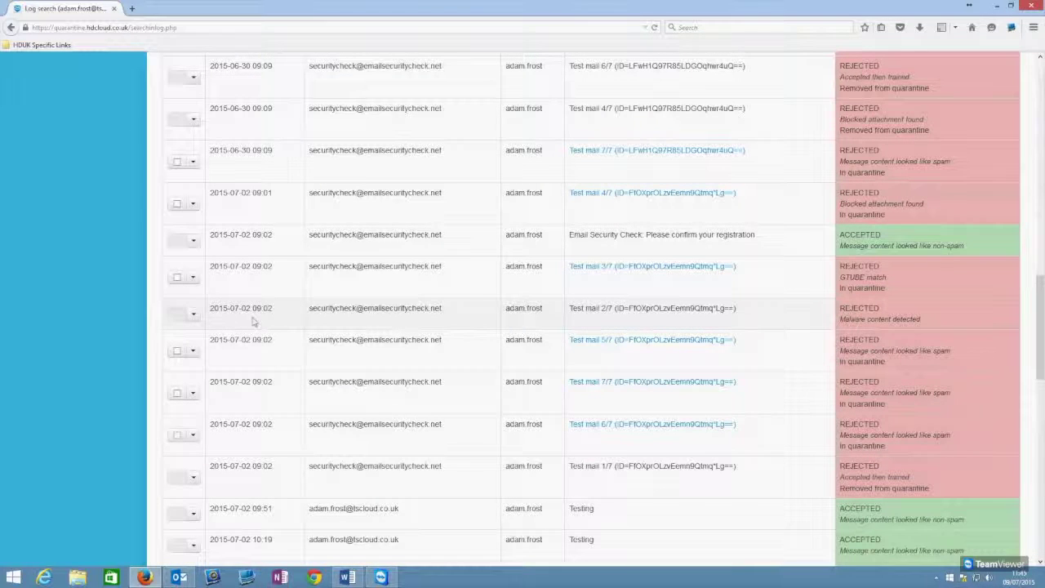
{"action": "left_click", "coordinate": [193, 318]}
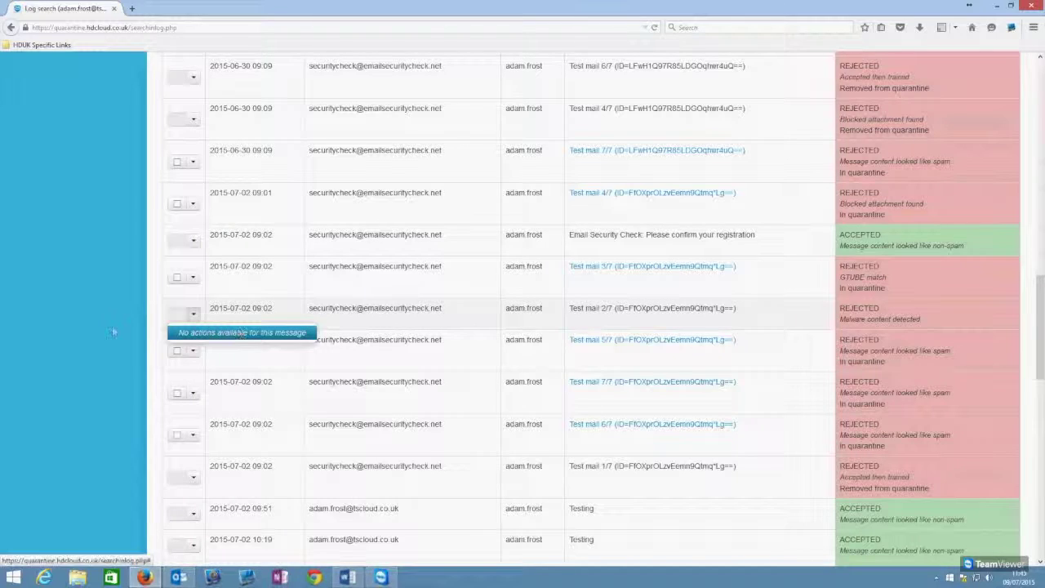
{"action": "scroll", "coordinate": [457, 335], "scroll_direction": "down", "scroll_amount": 10}
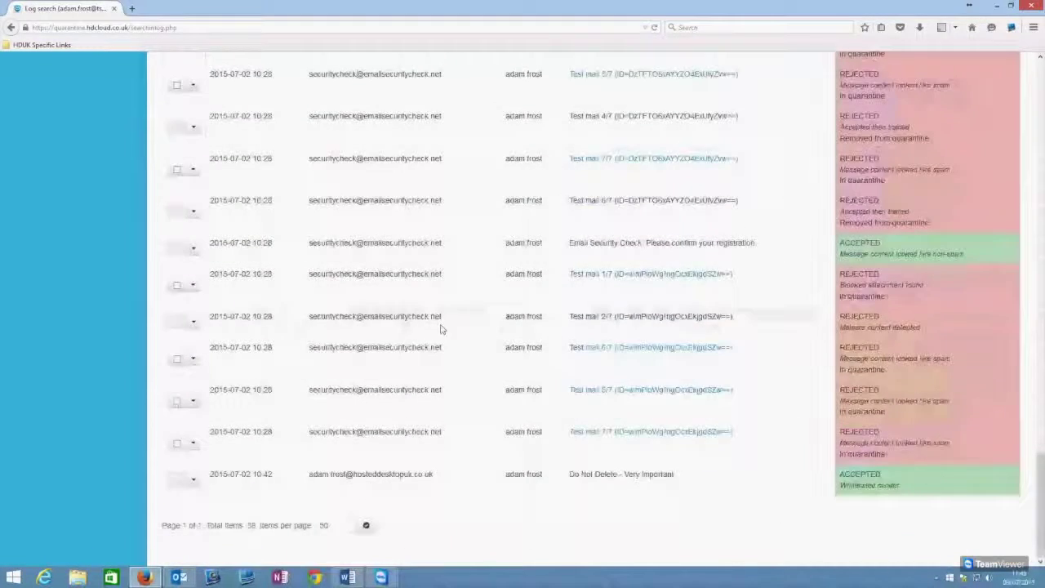
{"action": "scroll", "coordinate": [33, 374], "scroll_direction": "up", "scroll_amount": 10}
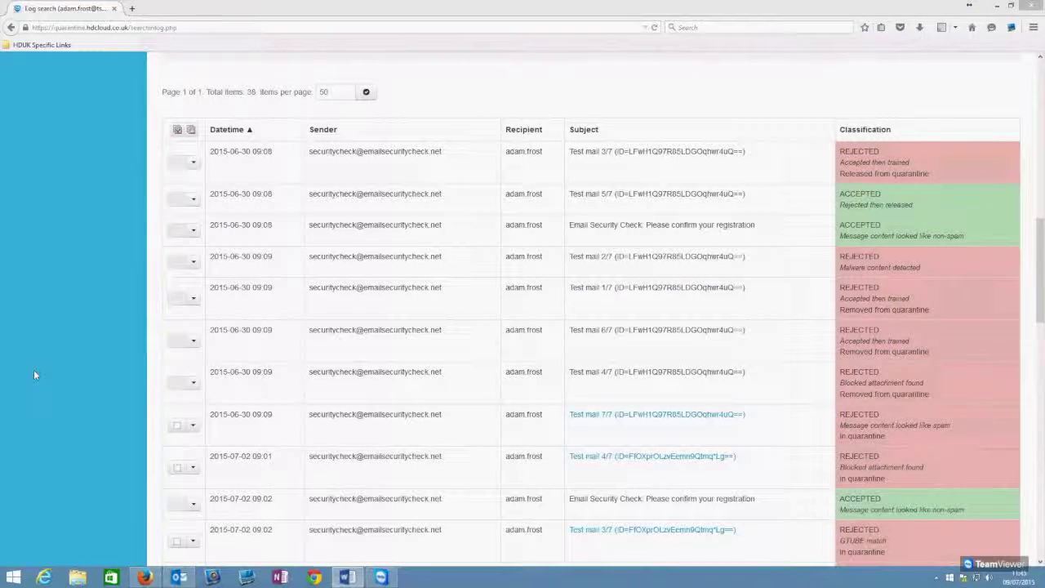
{"action": "scroll", "coordinate": [110, 319], "scroll_direction": "up", "scroll_amount": 10}
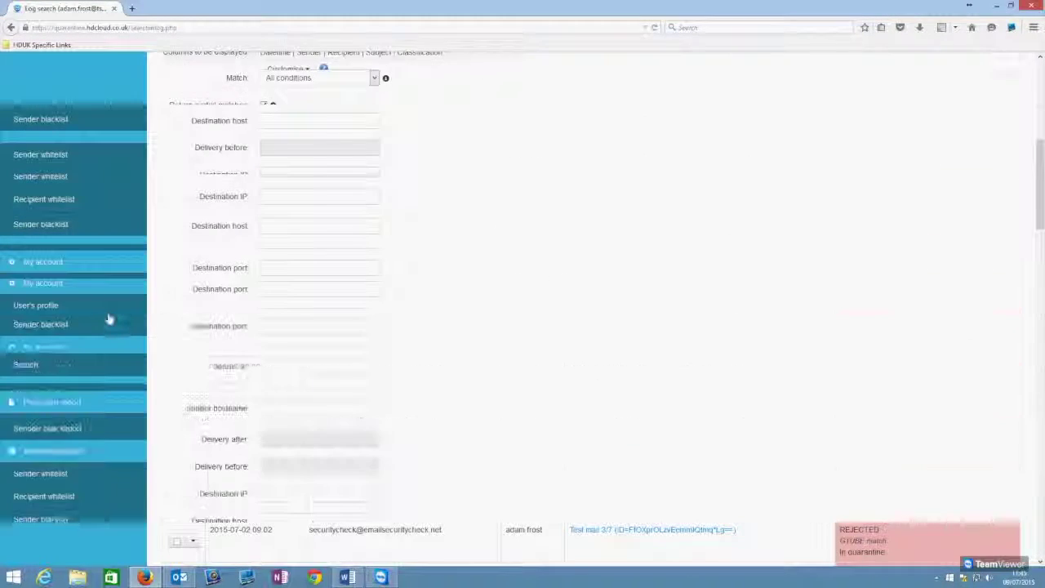
{"action": "scroll", "coordinate": [115, 325], "scroll_direction": "down", "scroll_amount": 3}
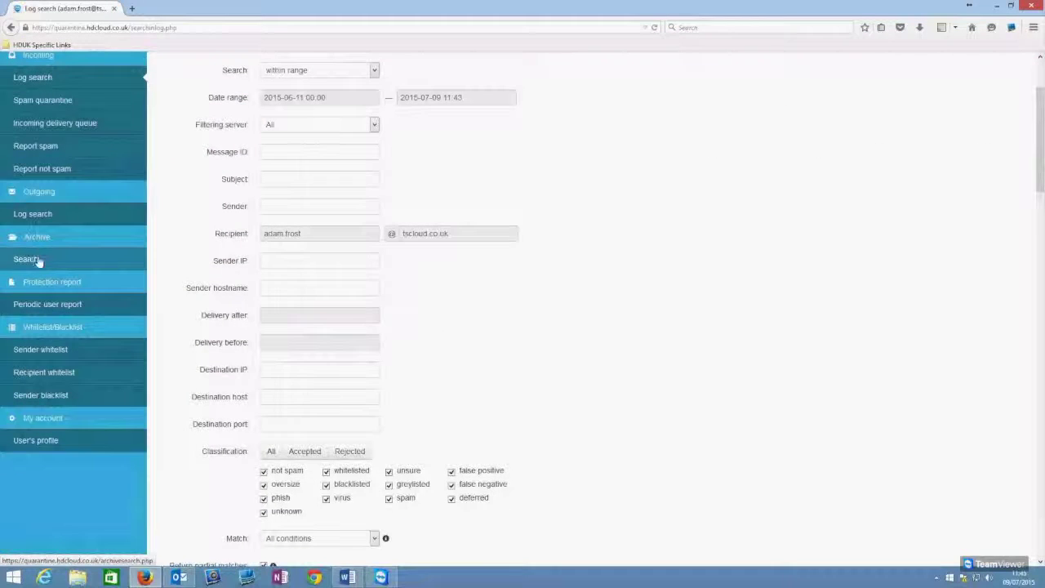
{"action": "scroll", "coordinate": [43, 310], "scroll_direction": "up", "scroll_amount": 3}
{"action": "left_click", "coordinate": [39, 155]}
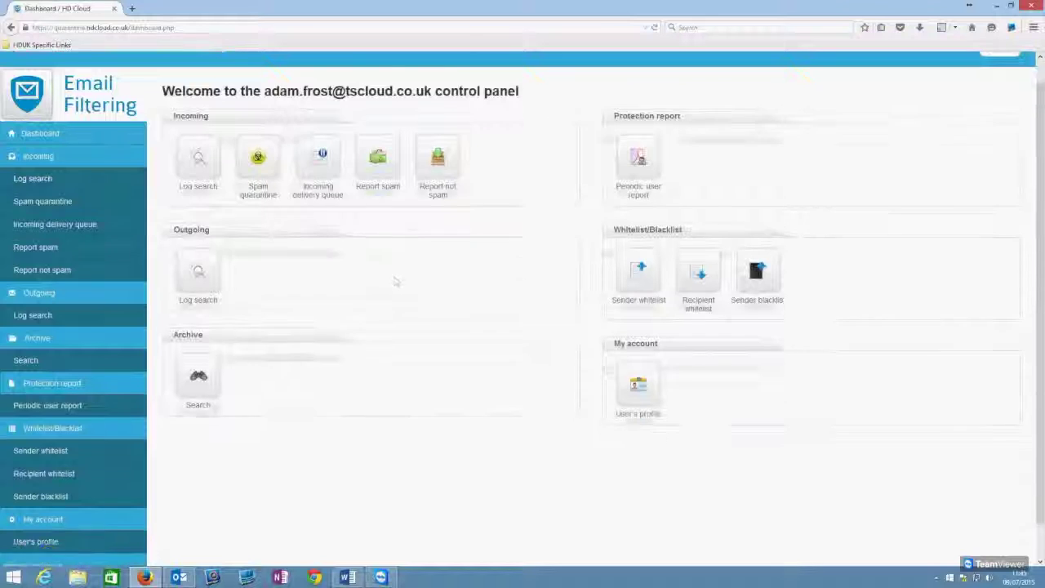
Step: Open the archive search and set the start date to 1 June 2015
{"action": "scroll", "coordinate": [195, 247], "scroll_direction": "down", "scroll_amount": 1}
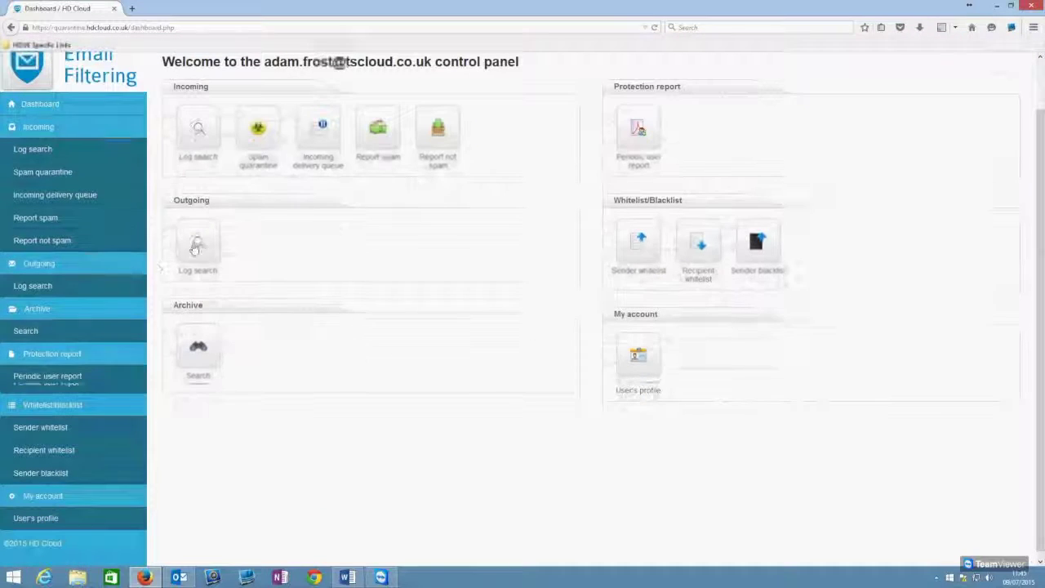
{"action": "left_click", "coordinate": [220, 360]}
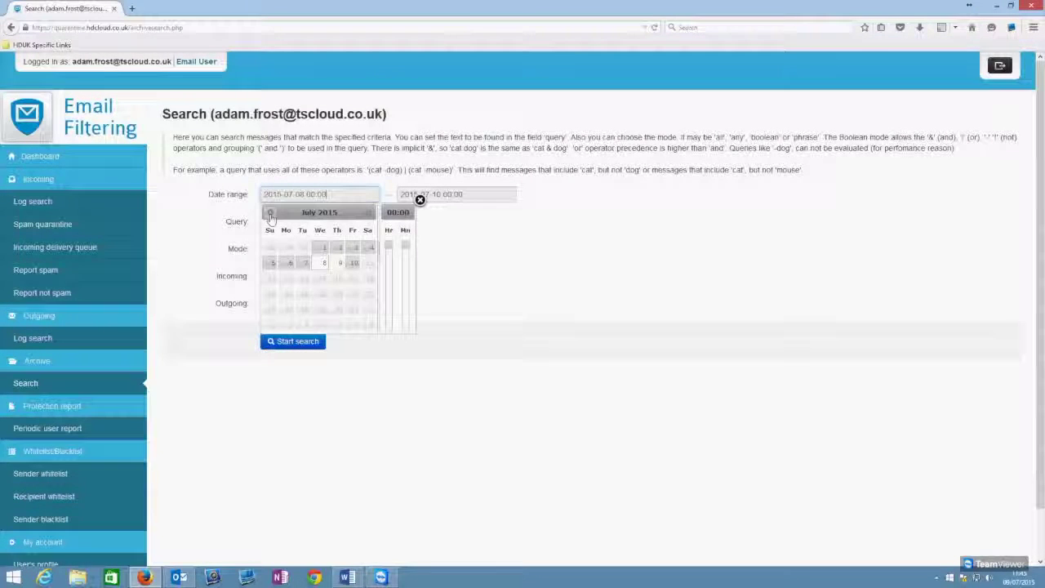
{"action": "left_click", "coordinate": [271, 212]}
{"action": "left_click", "coordinate": [290, 248]}
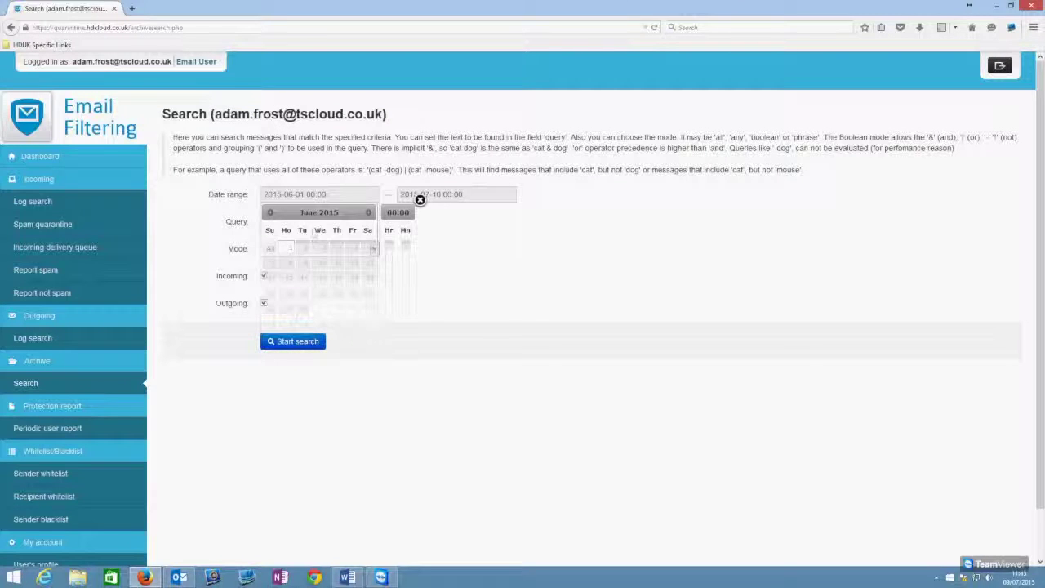
Step: Keep search mode All and run the archive search, listing 13 messages
{"action": "left_click", "coordinate": [269, 221]}
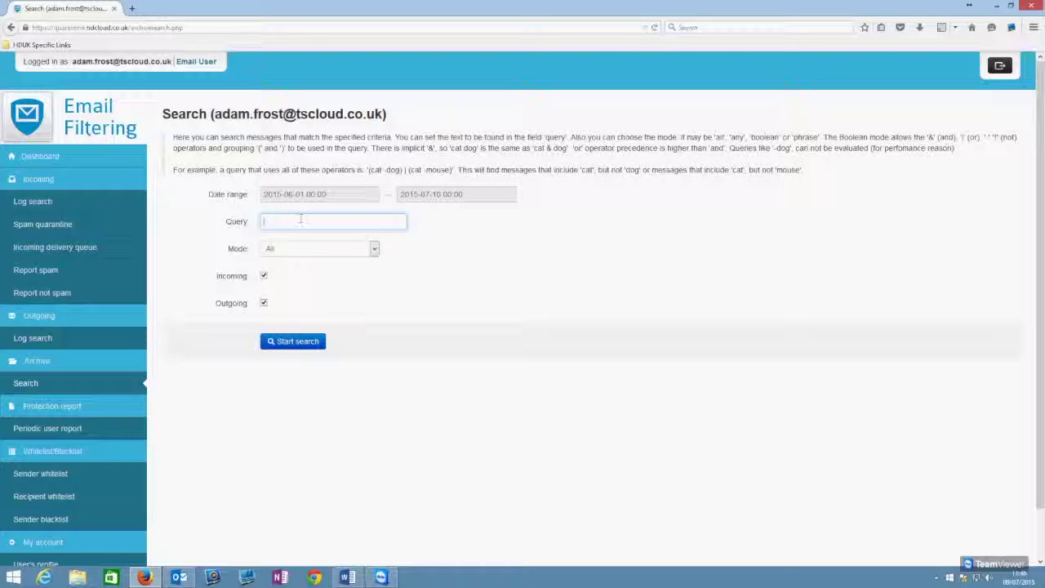
{"action": "left_click", "coordinate": [375, 249]}
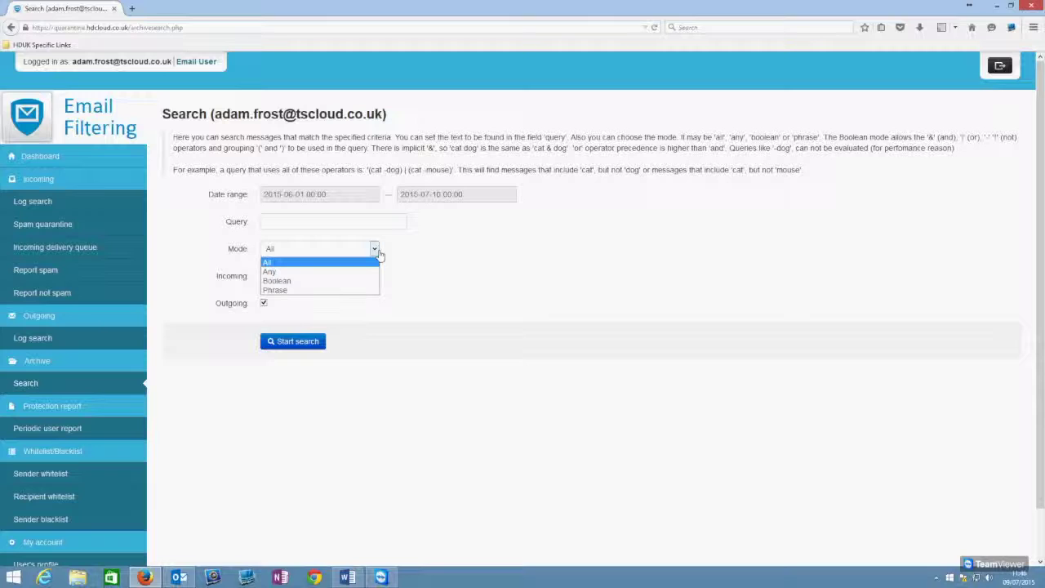
{"action": "left_click", "coordinate": [387, 255]}
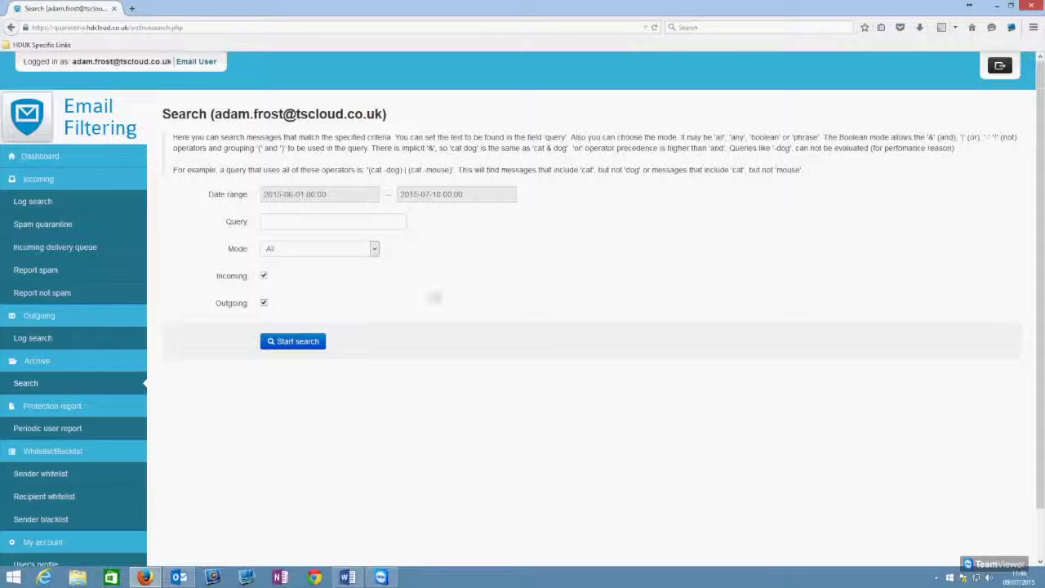
{"action": "left_click", "coordinate": [343, 222]}
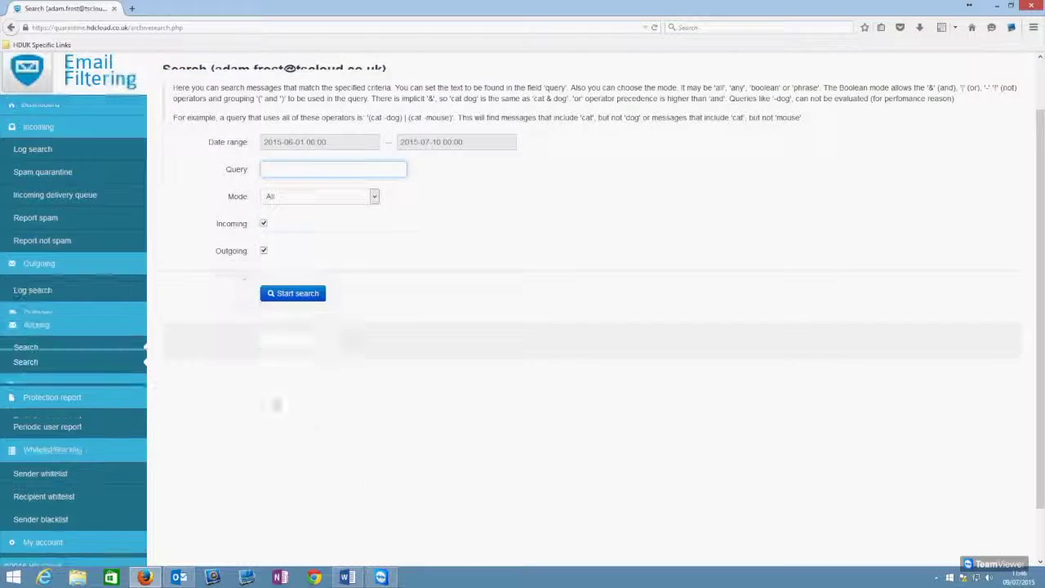
{"action": "left_click", "coordinate": [301, 342]}
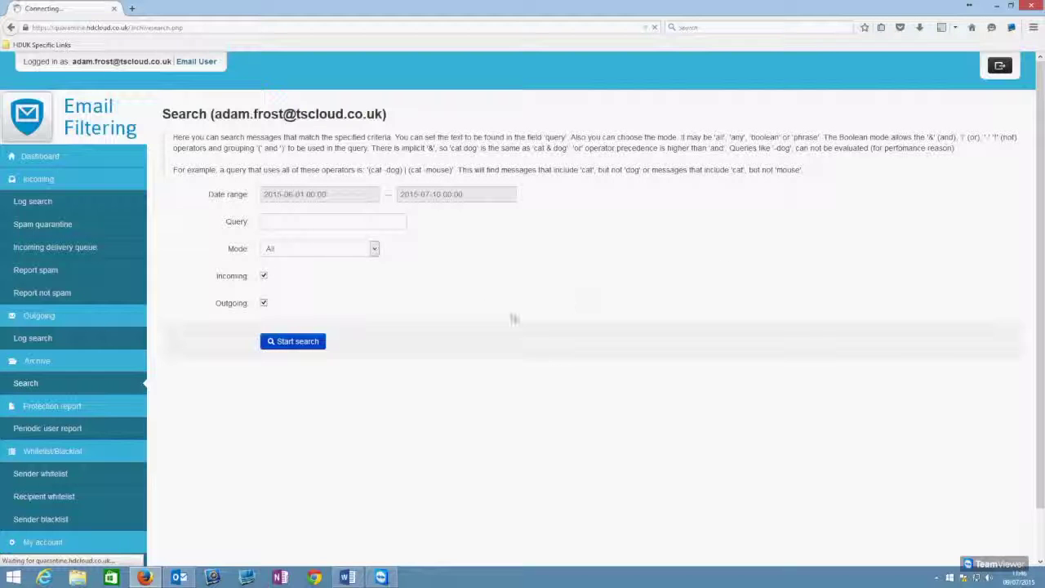
{"action": "scroll", "coordinate": [282, 383], "scroll_direction": "down", "scroll_amount": 3}
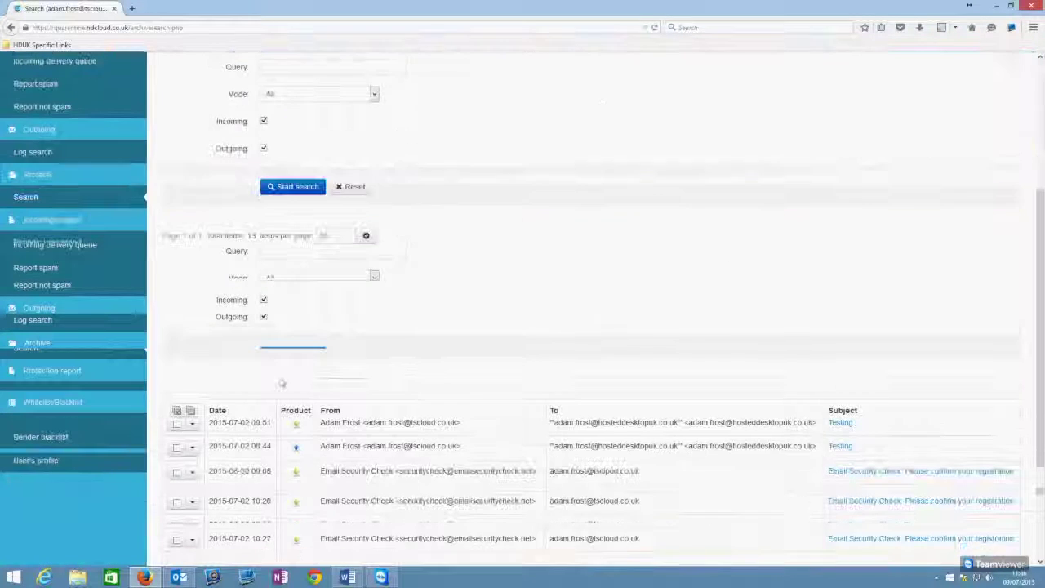
{"action": "scroll", "coordinate": [529, 300], "scroll_direction": "down", "scroll_amount": 2}
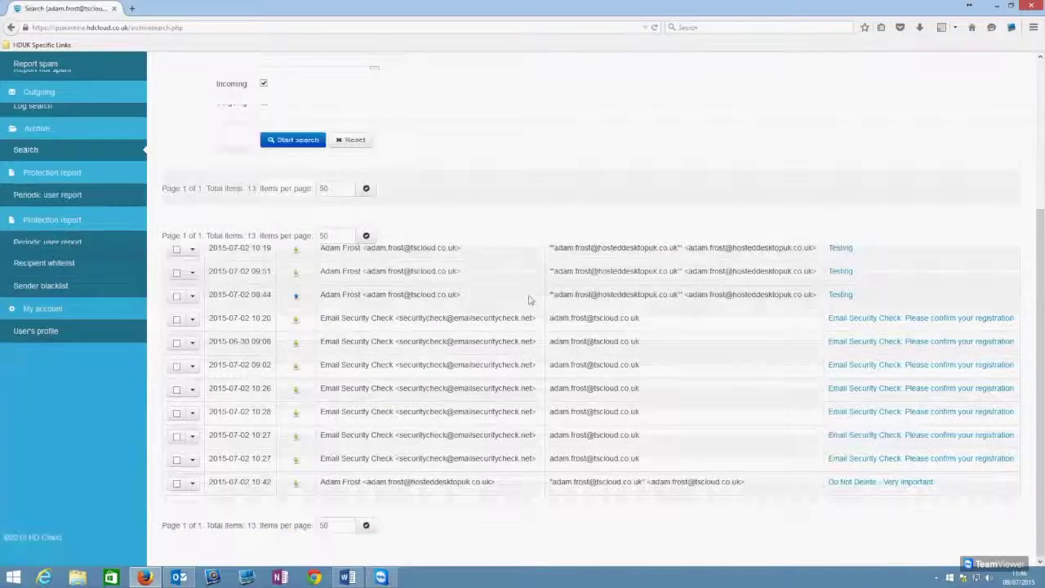
{"action": "scroll", "coordinate": [529, 301], "scroll_direction": "up", "scroll_amount": 3}
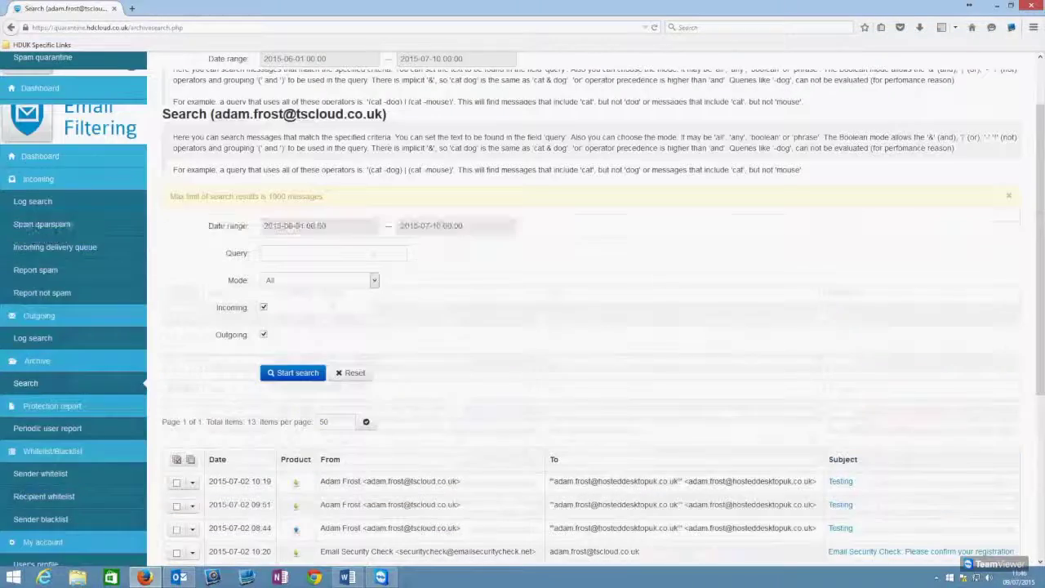
{"action": "scroll", "coordinate": [577, 316], "scroll_direction": "down", "scroll_amount": 3}
Step: Delete 'Do Not Delete - Very Important' from the Outlook inbox, then return to the archive results
{"action": "scroll", "coordinate": [577, 316], "scroll_direction": "up", "scroll_amount": 1}
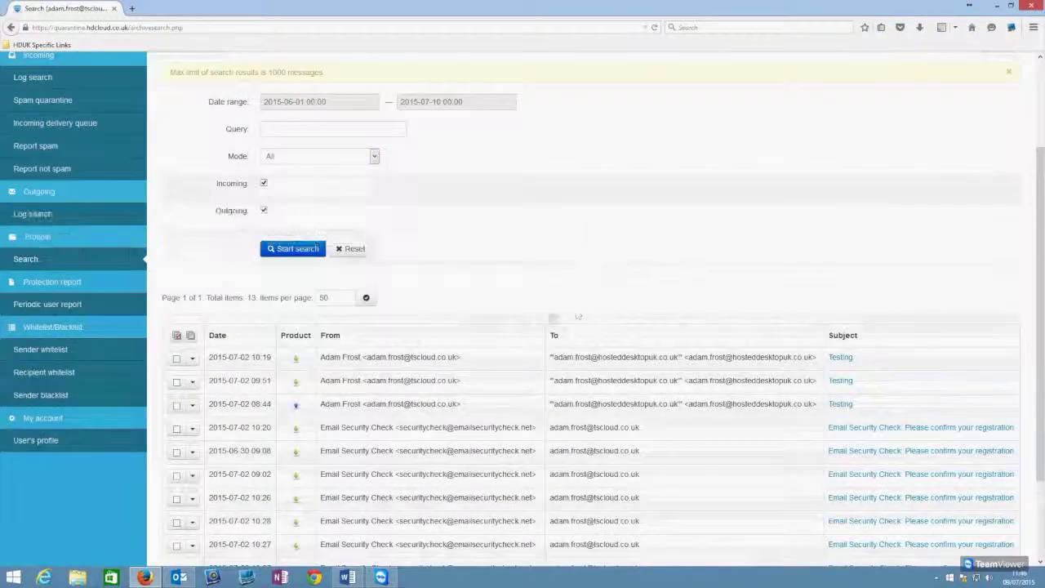
{"action": "left_click", "coordinate": [179, 577]}
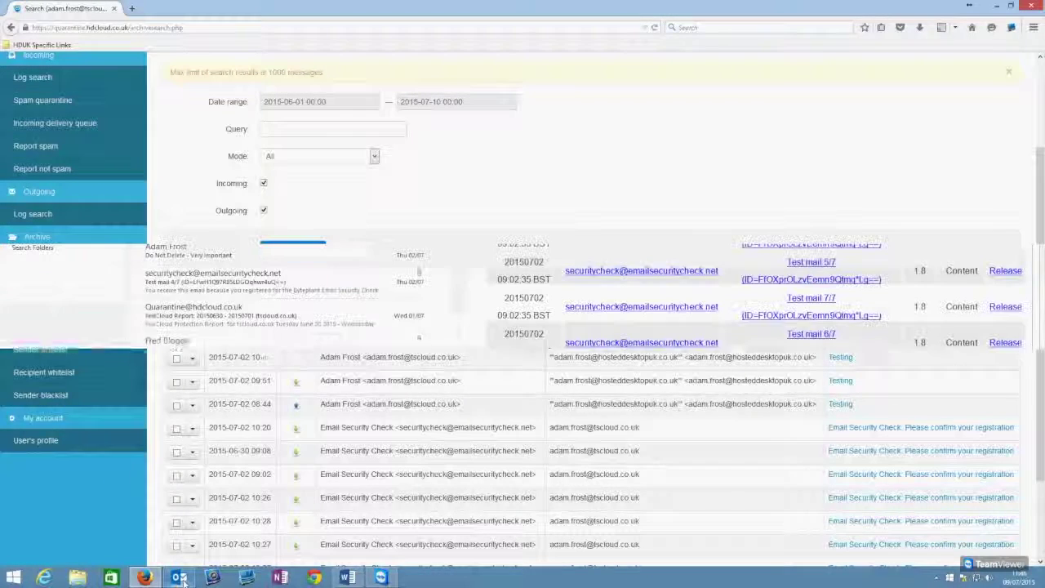
{"action": "left_click", "coordinate": [212, 251]}
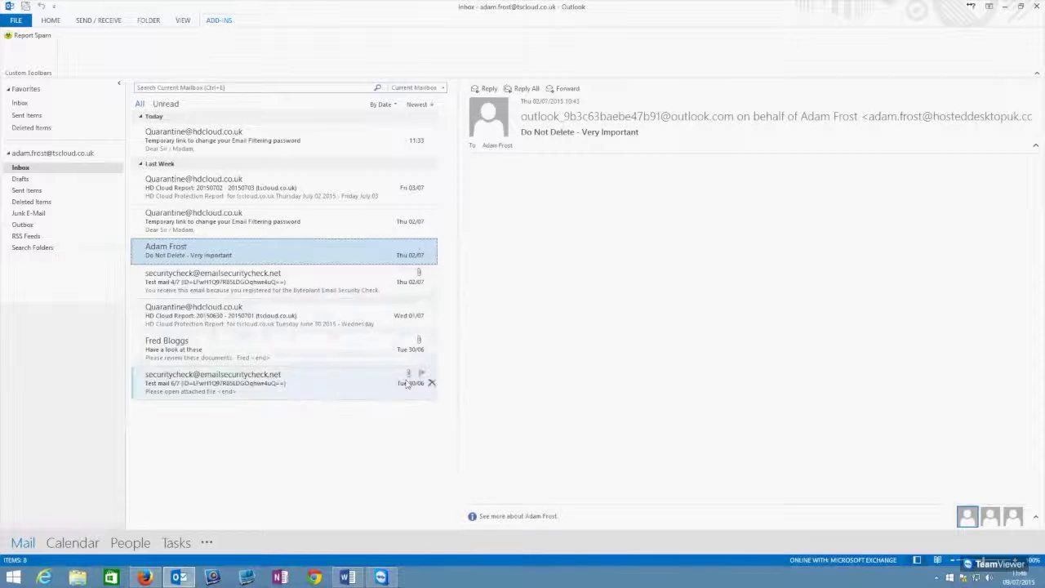
{"action": "key", "text": "Delete"}
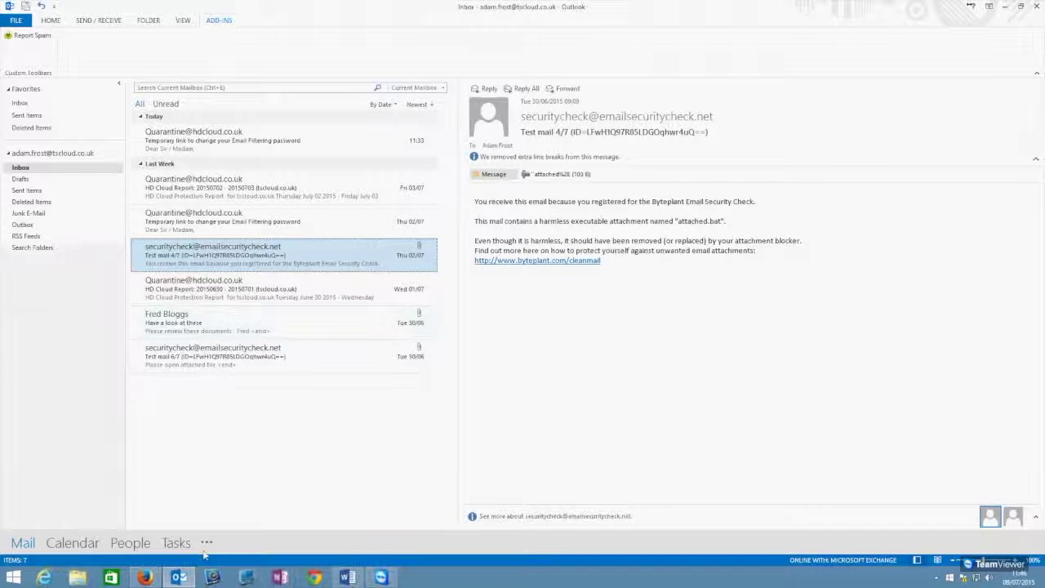
{"action": "left_click", "coordinate": [145, 577]}
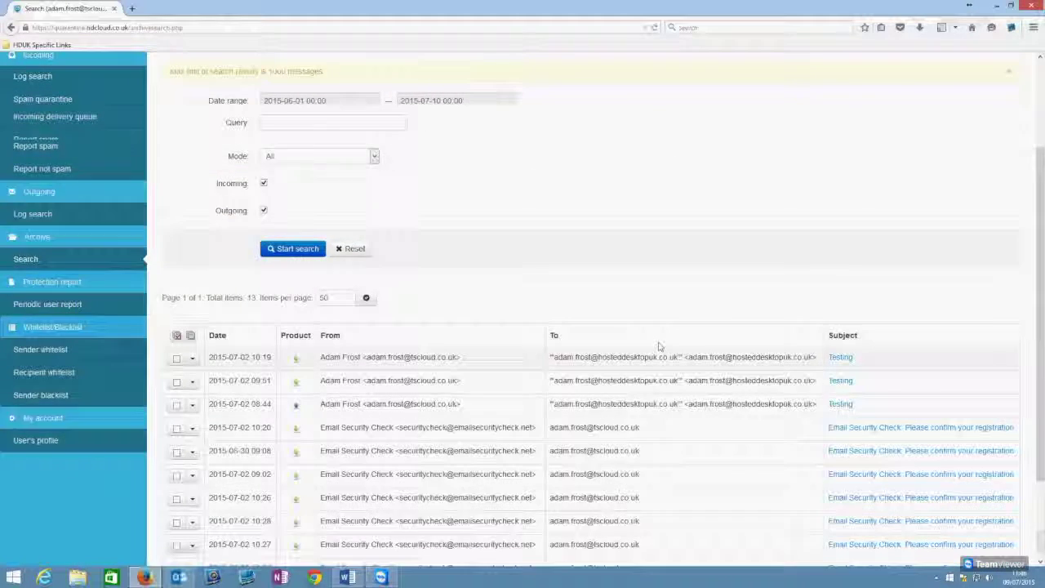
Step: Open the Mail preview of the archived 'Do Not Delete - Very Important' message from 2015-07-02
{"action": "scroll", "coordinate": [660, 346], "scroll_direction": "down", "scroll_amount": 3}
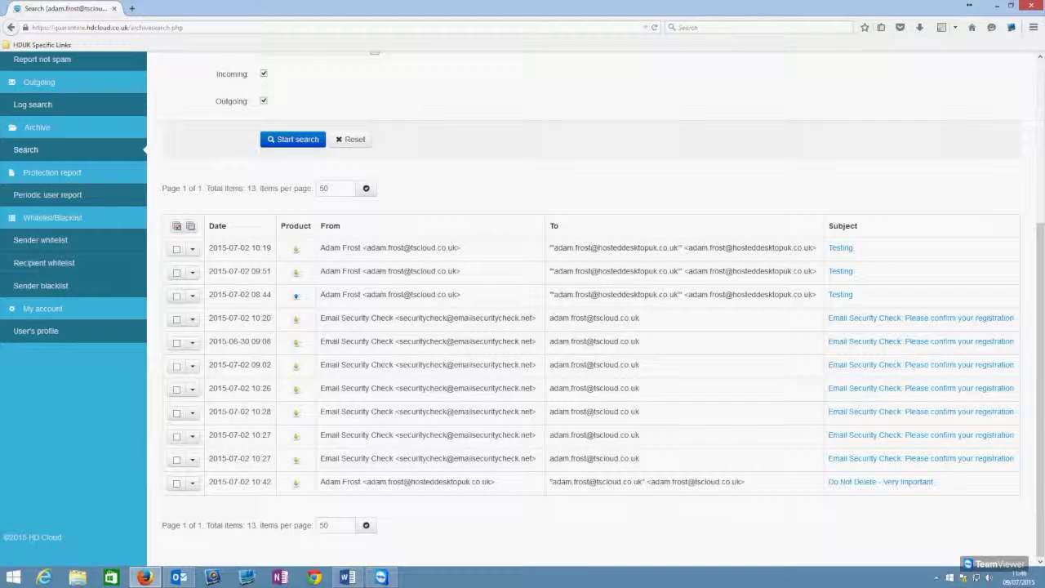
{"action": "scroll", "coordinate": [863, 494], "scroll_direction": "up", "scroll_amount": 5}
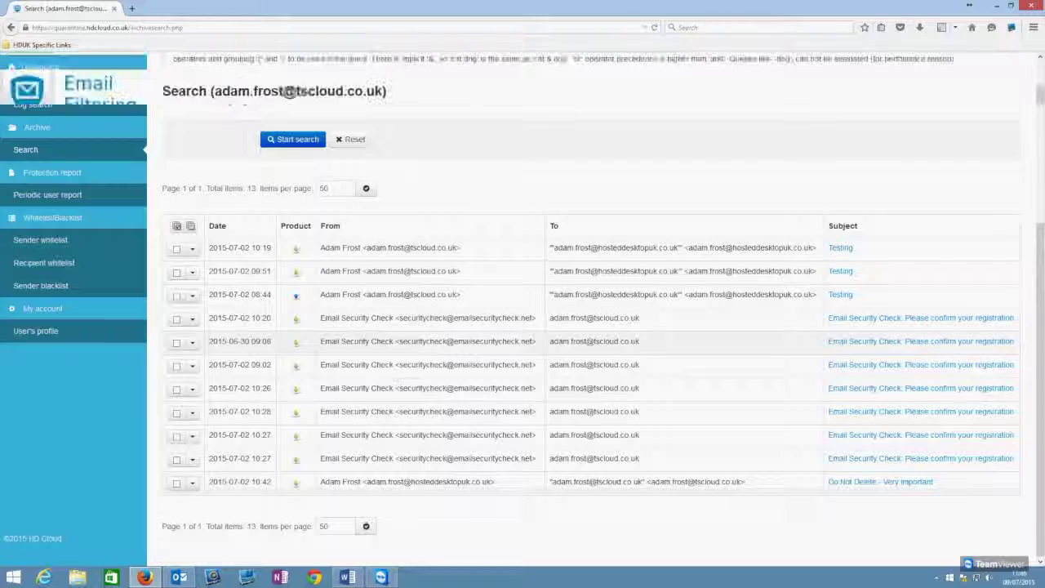
{"action": "scroll", "coordinate": [441, 481], "scroll_direction": "down", "scroll_amount": 5}
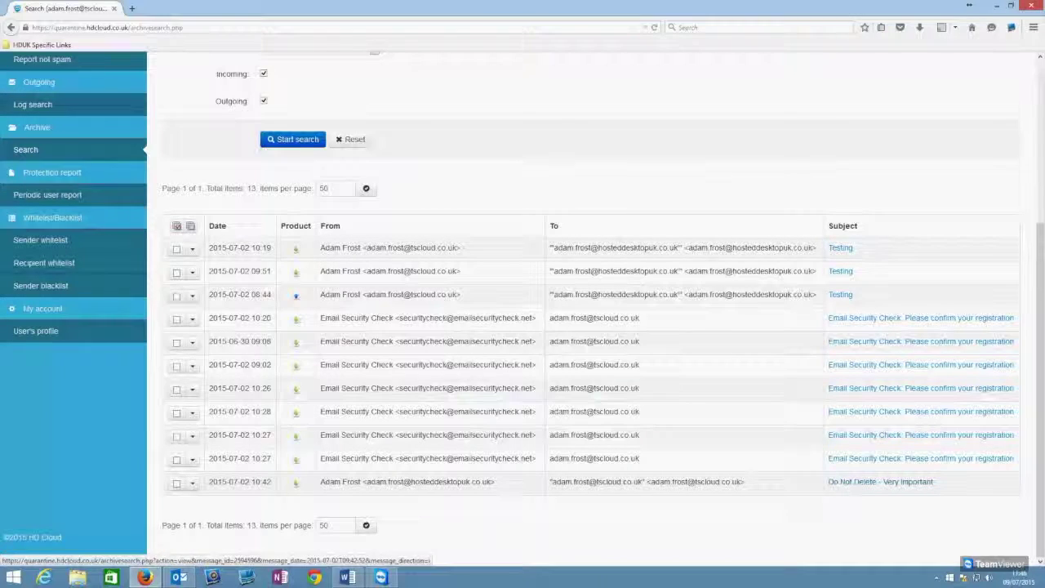
{"action": "left_click", "coordinate": [192, 482]}
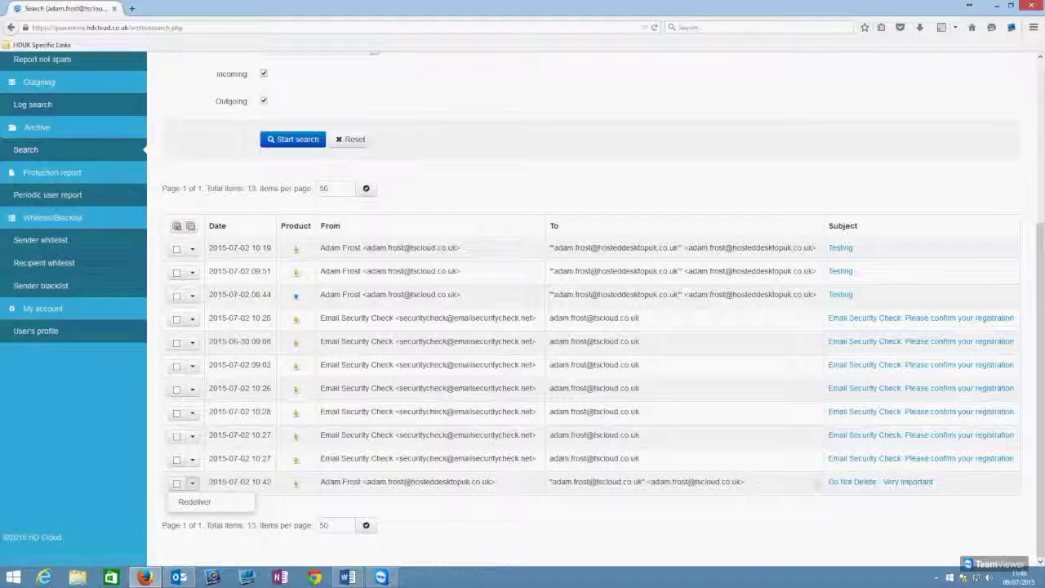
{"action": "left_click", "coordinate": [871, 484]}
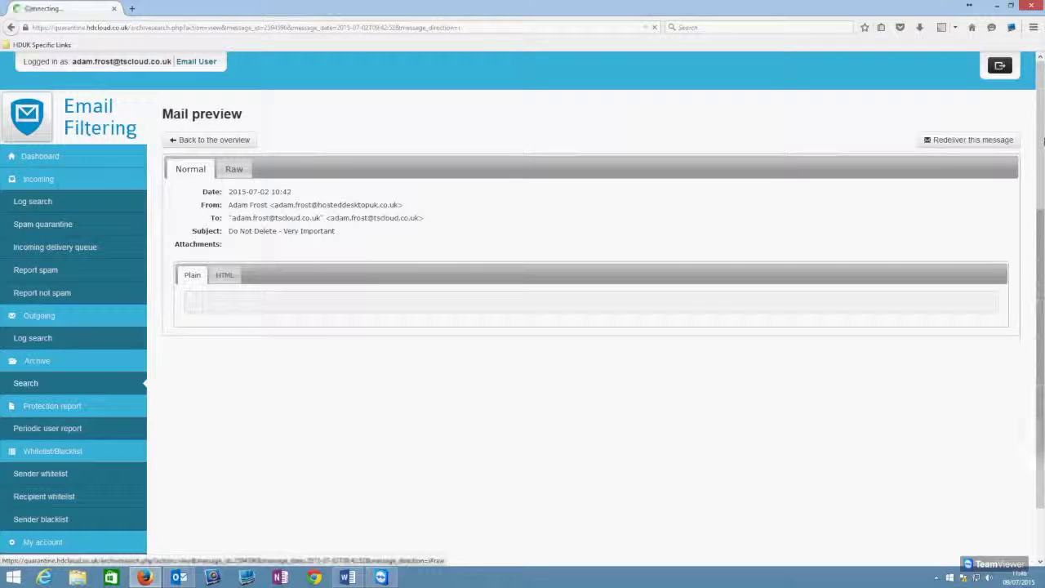
Step: Show the archived message's body as HTML
{"action": "scroll", "coordinate": [290, 248], "scroll_direction": "down", "scroll_amount": 1}
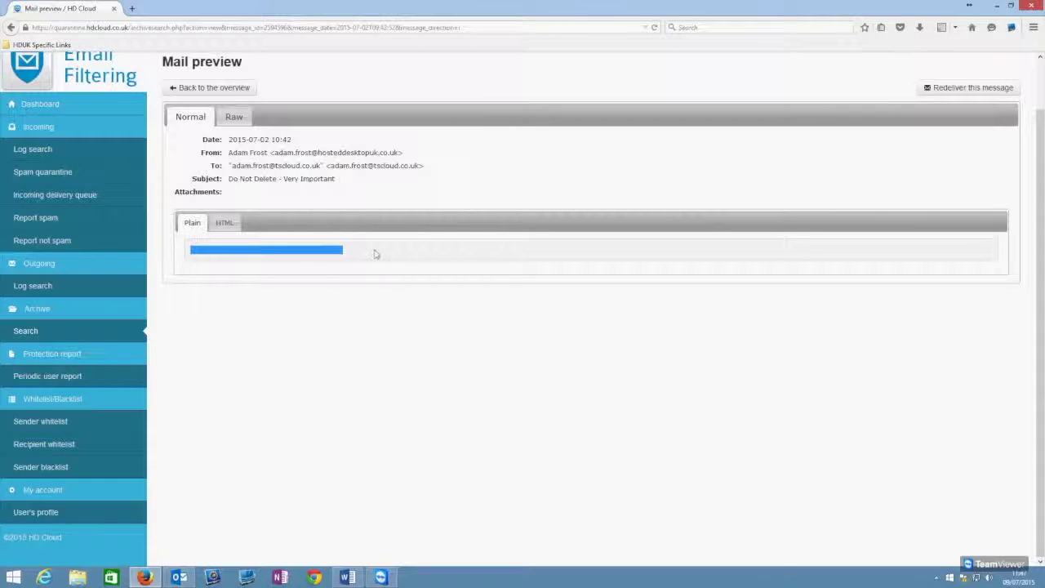
{"action": "left_click", "coordinate": [224, 222]}
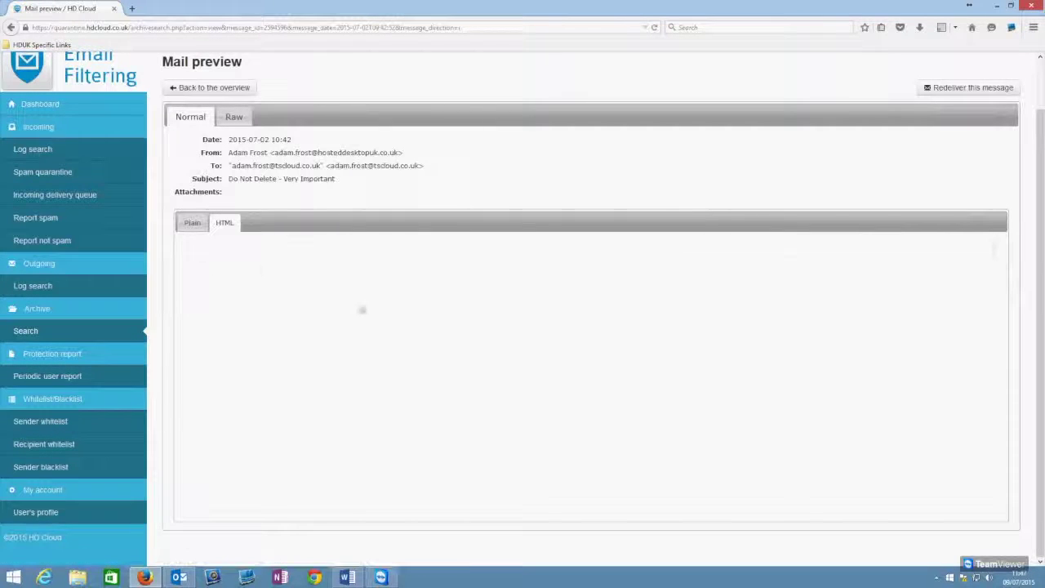
{"action": "scroll", "coordinate": [320, 298], "scroll_direction": "up", "scroll_amount": 1}
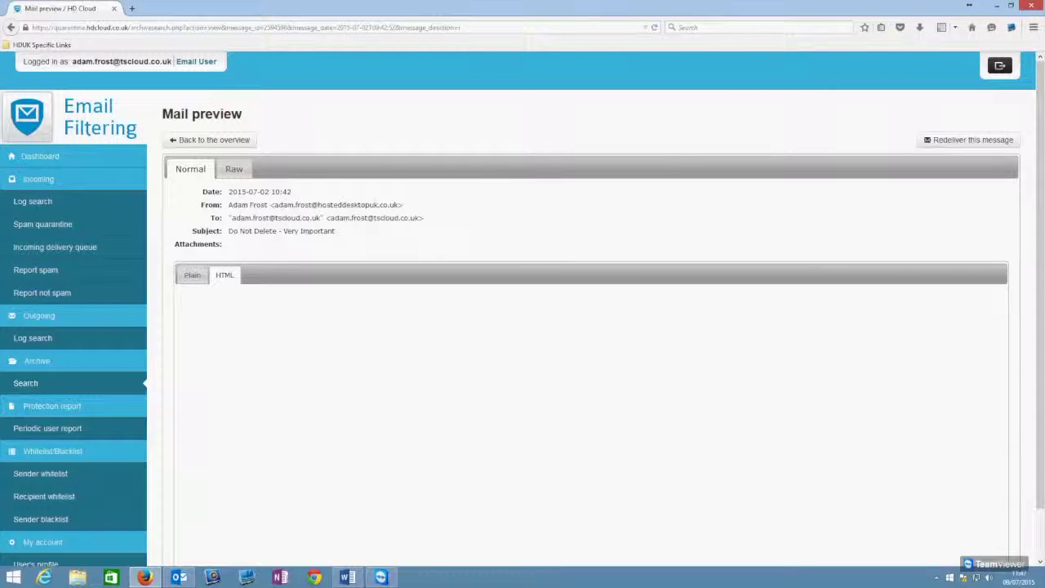
Step: Inspect the message's raw headers and begin redelivering it
{"action": "left_click", "coordinate": [234, 169]}
{"action": "scroll", "coordinate": [310, 219], "scroll_direction": "down", "scroll_amount": 3}
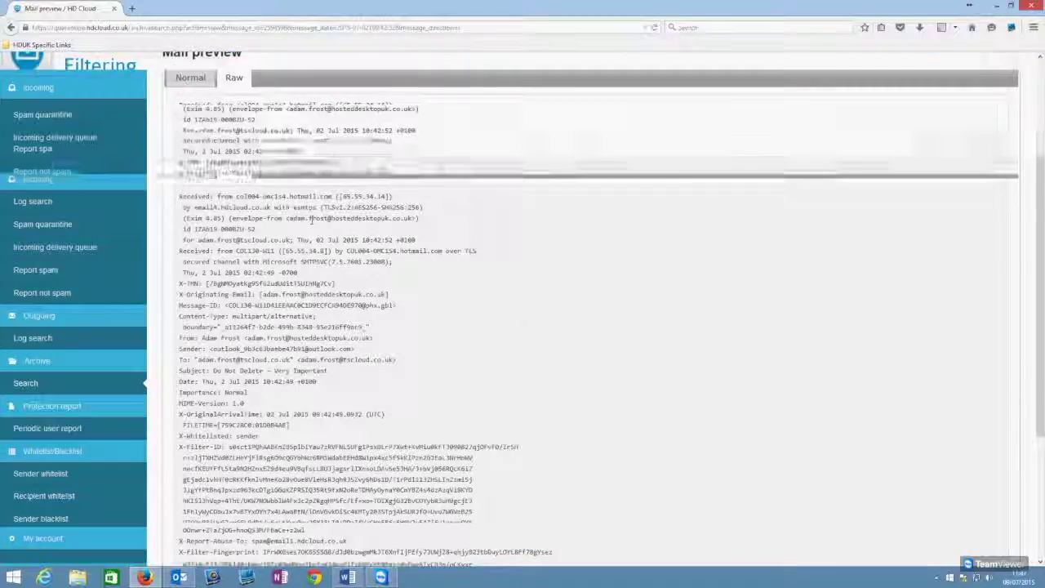
{"action": "scroll", "coordinate": [400, 224], "scroll_direction": "up", "scroll_amount": 3}
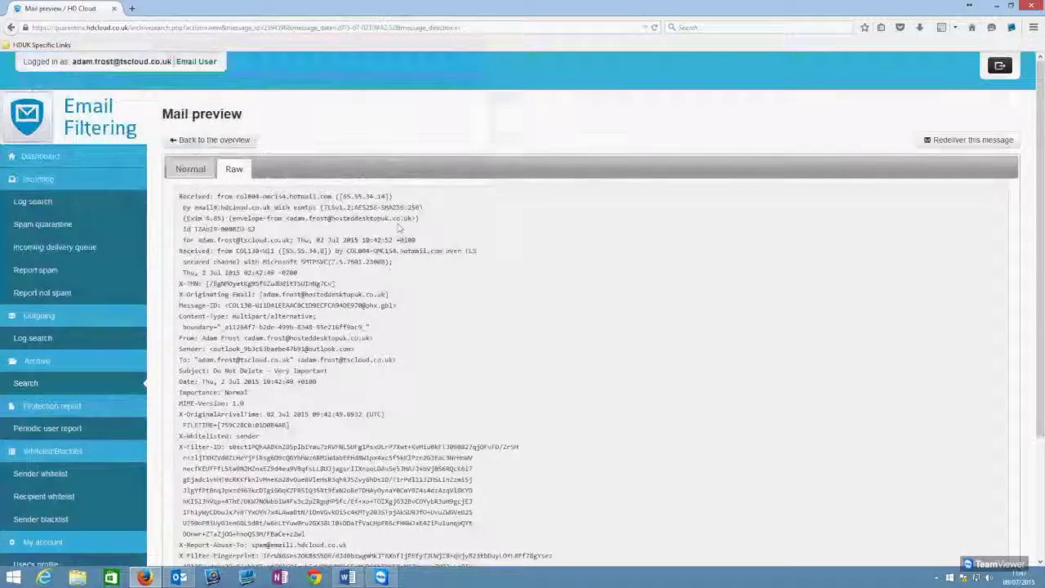
{"action": "scroll", "coordinate": [400, 228], "scroll_direction": "down", "scroll_amount": 5}
{"action": "scroll", "coordinate": [496, 385], "scroll_direction": "up", "scroll_amount": 5}
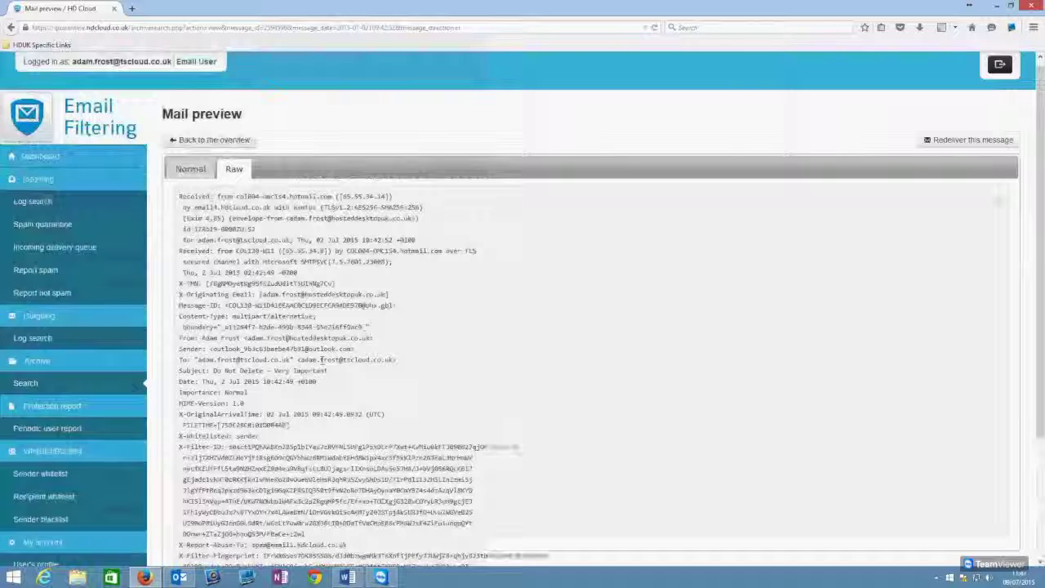
{"action": "left_click", "coordinate": [961, 142]}
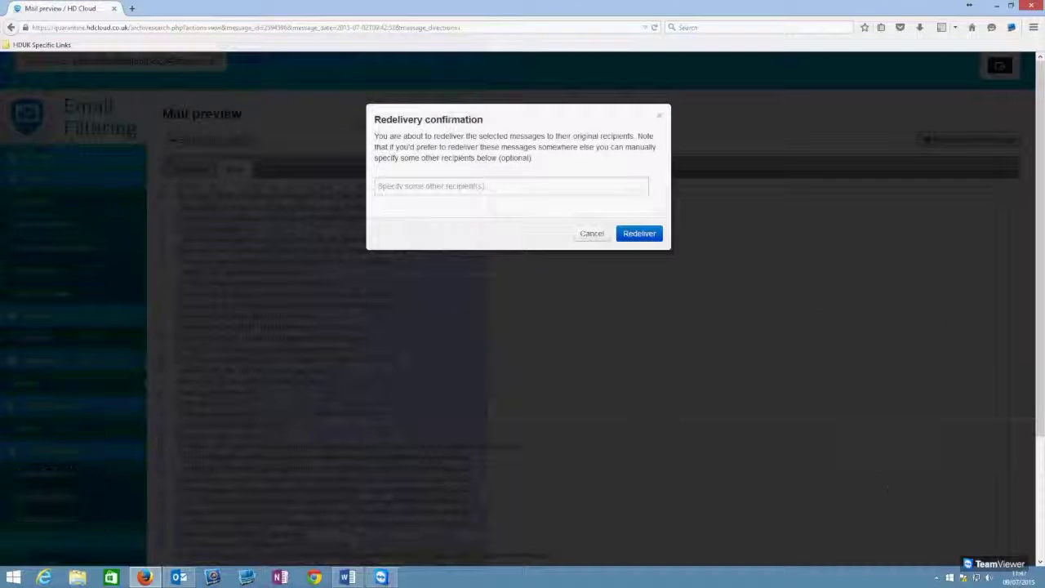
Step: Confirm redelivery of the message to its original recipients
{"action": "left_click", "coordinate": [477, 186]}
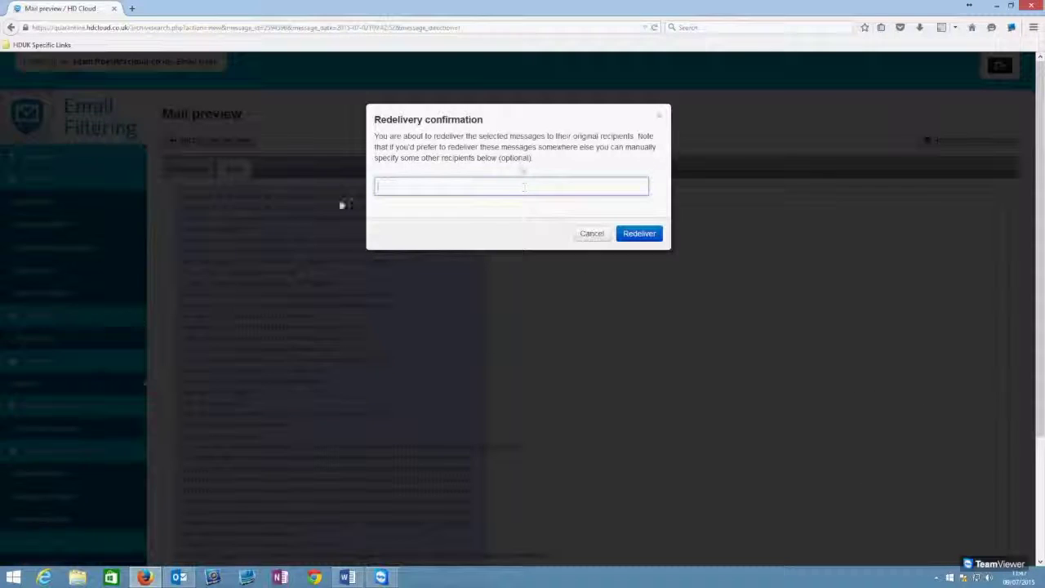
{"action": "left_click", "coordinate": [642, 234]}
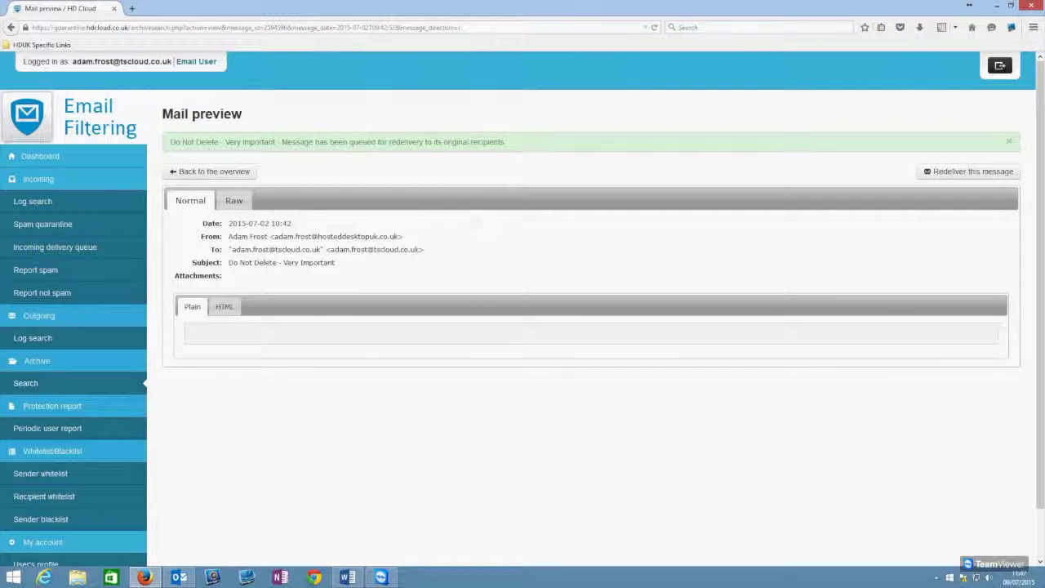
Step: Check the Outlook inbox, minimise it, and start another redelivery of the message
{"action": "left_click", "coordinate": [186, 577]}
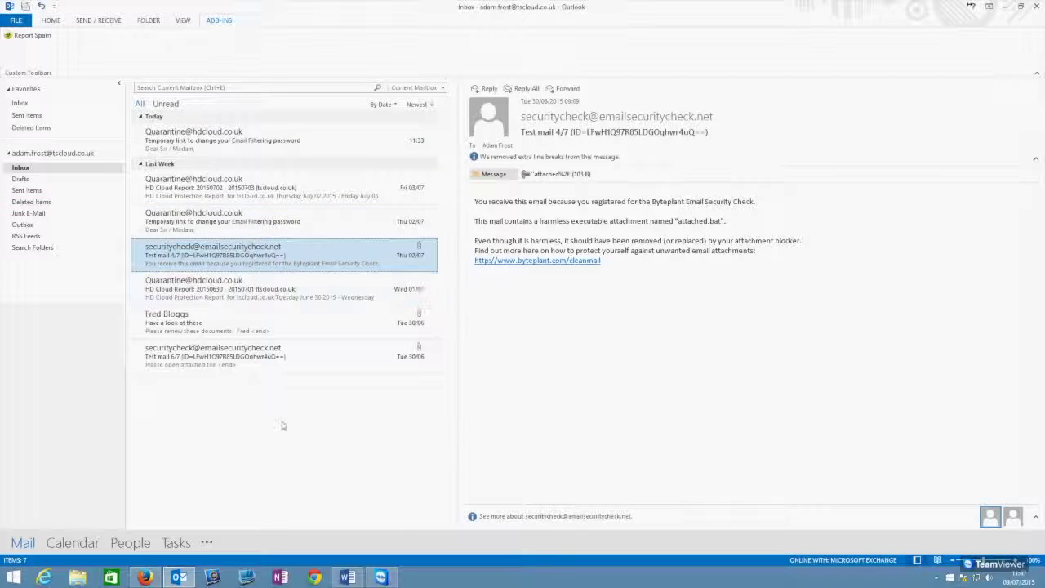
{"action": "left_click", "coordinate": [1004, 6]}
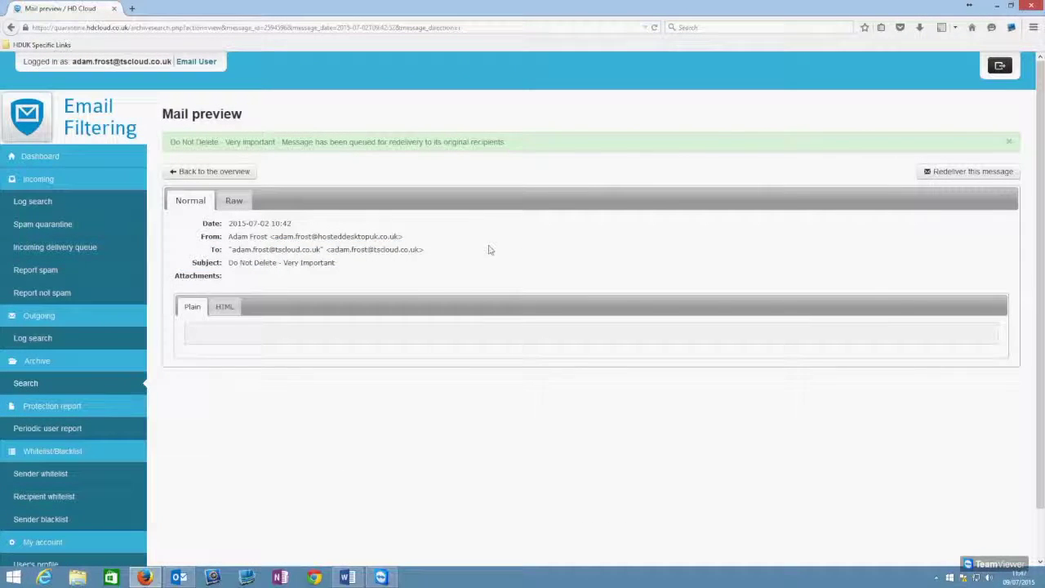
{"action": "left_click", "coordinate": [955, 172]}
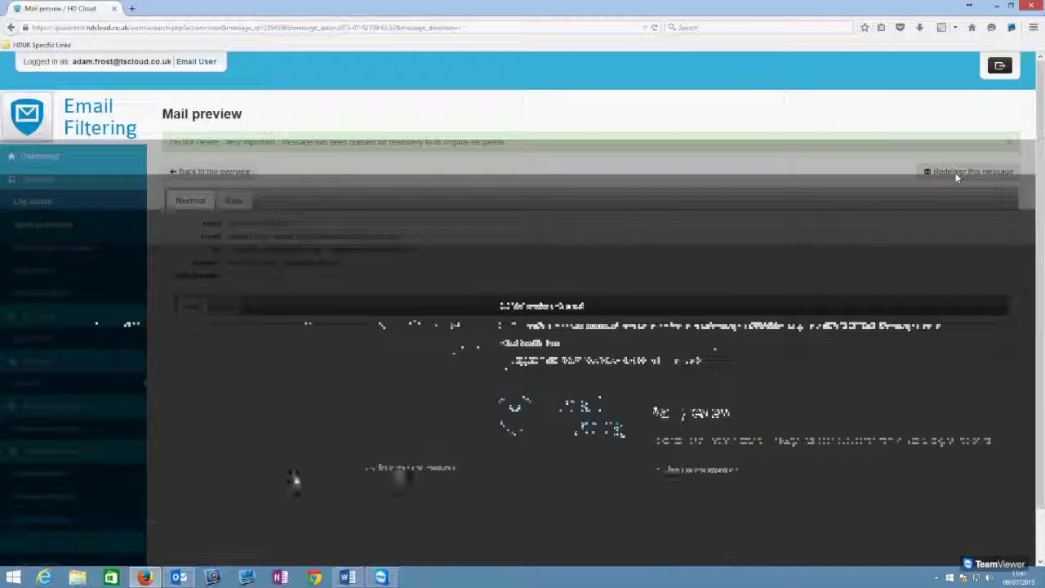
Step: Redeliver the message to two extra recipient e-mail addresses, then view the Outlook inbox
{"action": "left_click", "coordinate": [438, 188]}
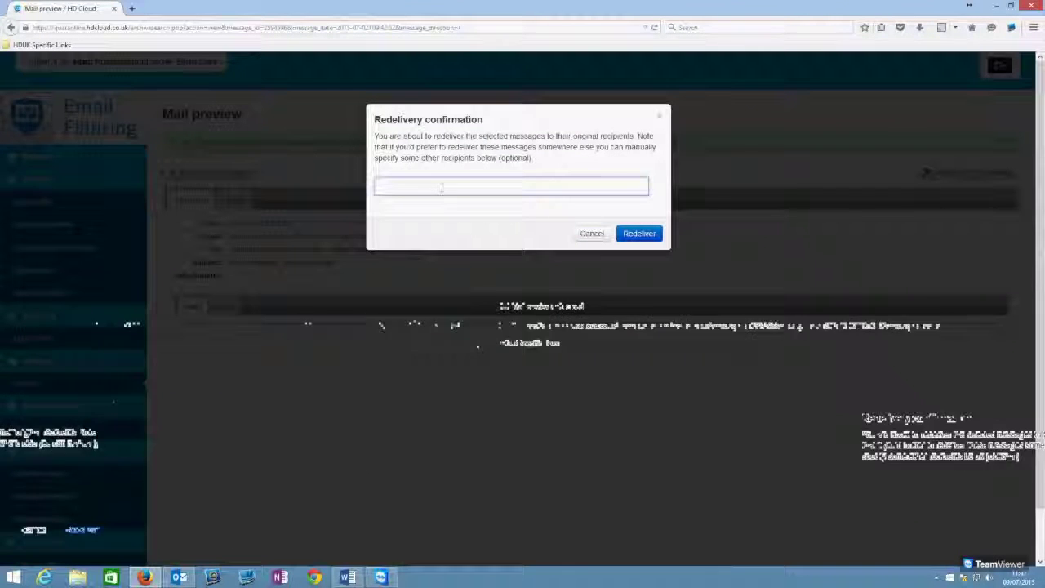
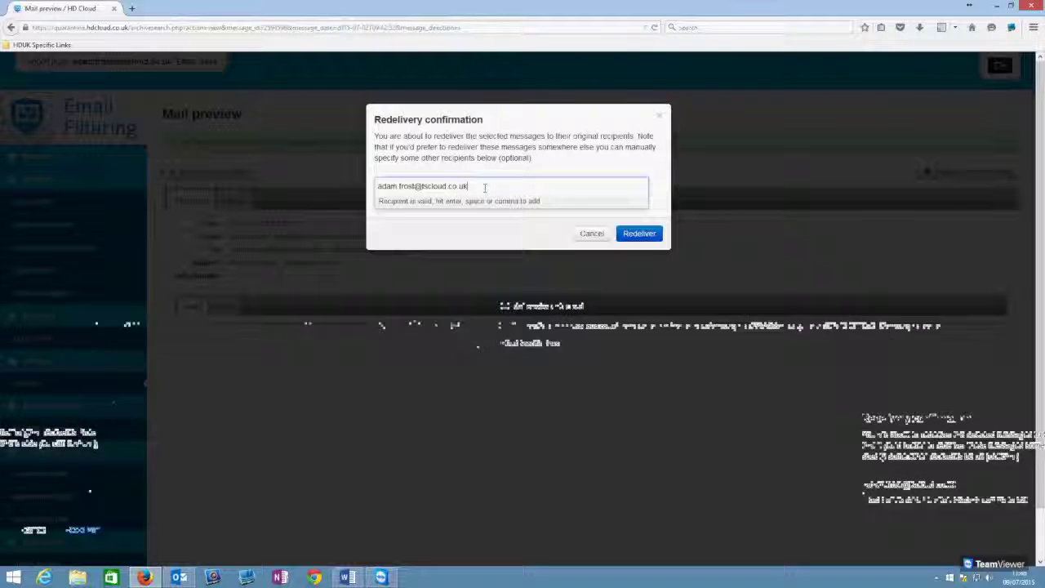
{"action": "key", "text": "Return"}
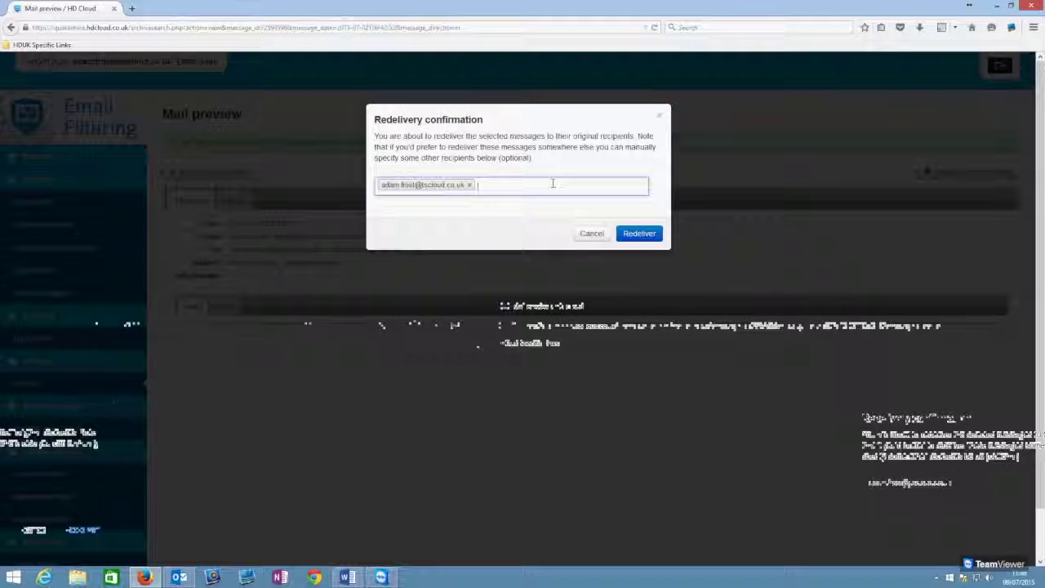
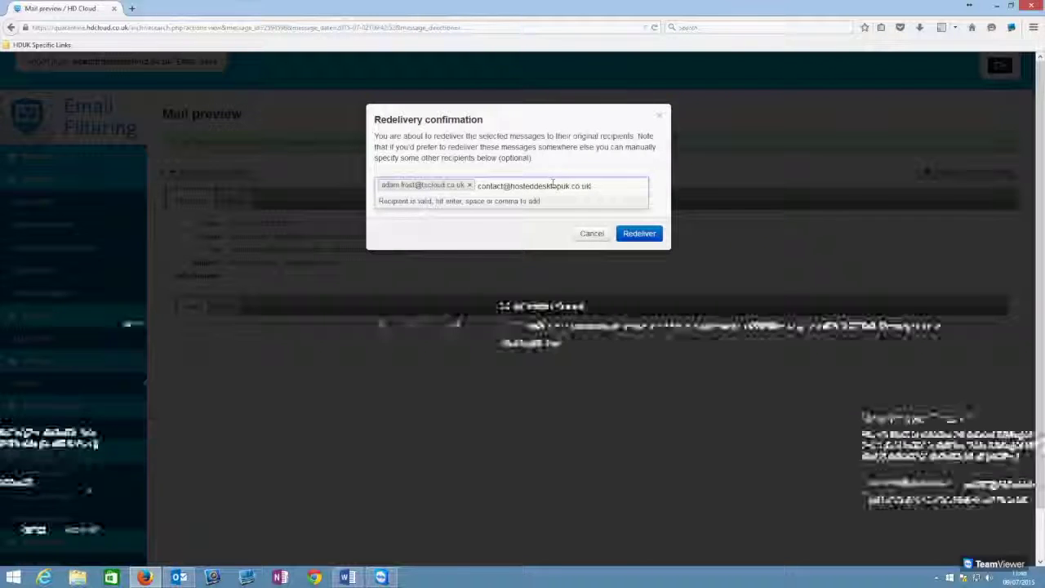
{"action": "key", "text": "Return"}
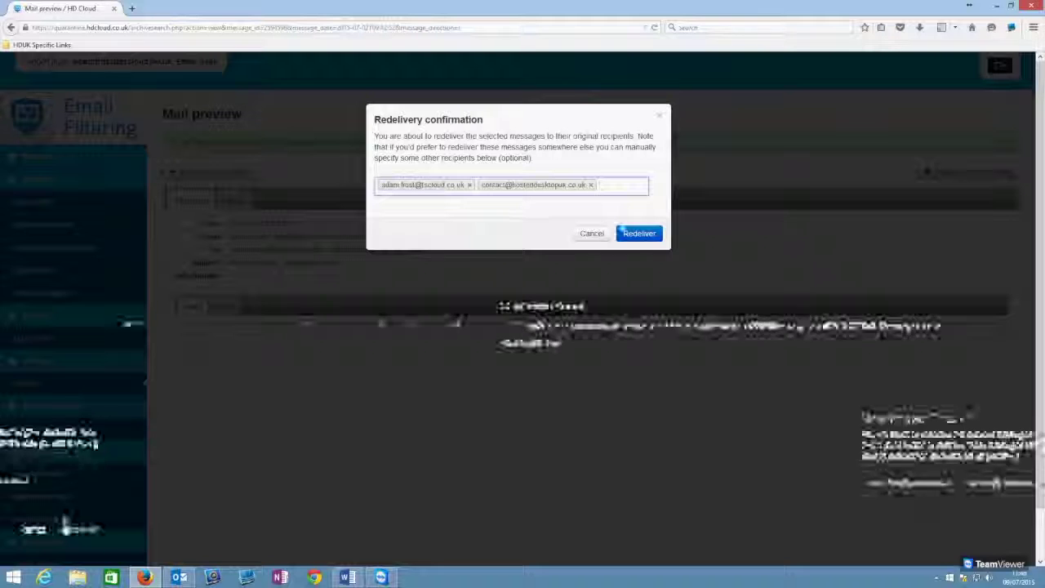
{"action": "left_click", "coordinate": [639, 233]}
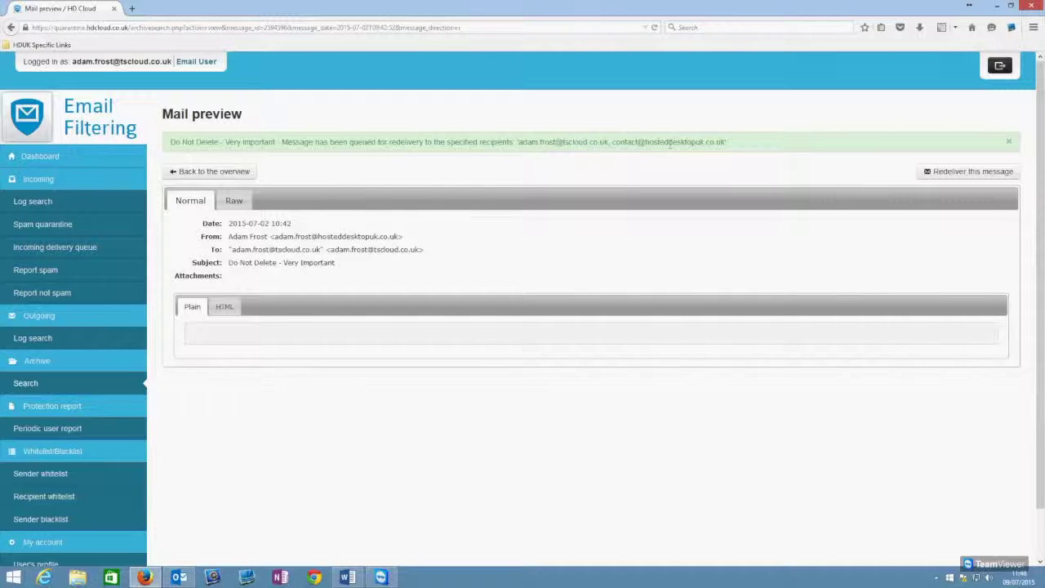
{"action": "scroll", "coordinate": [493, 264], "scroll_direction": "down", "scroll_amount": 2}
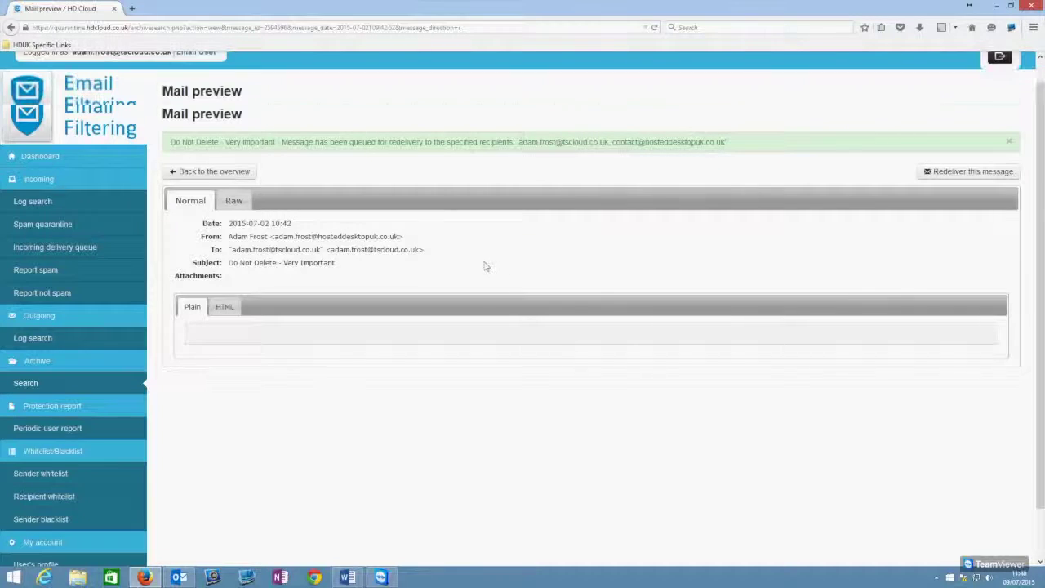
{"action": "left_click", "coordinate": [180, 577]}
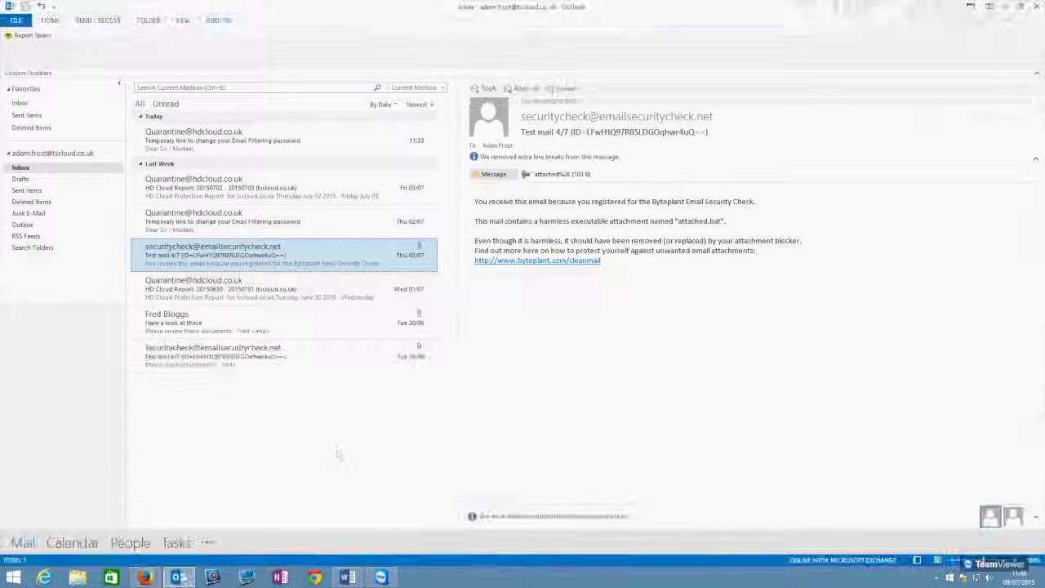